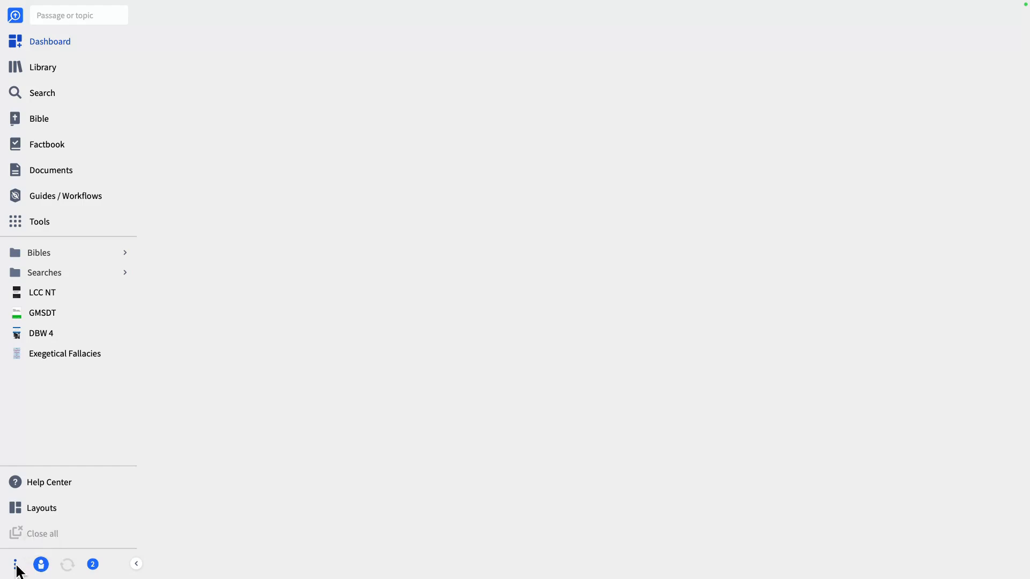
Switch Show Information Tool Tips to No and back to Yes in the program settings, and close the settings.
left_click(16, 566)
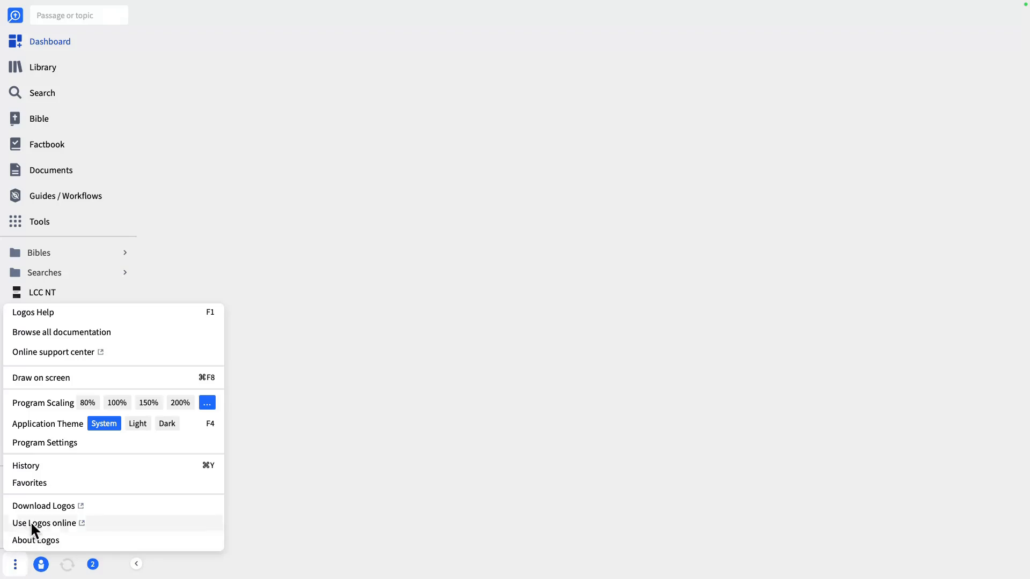
left_click(38, 442)
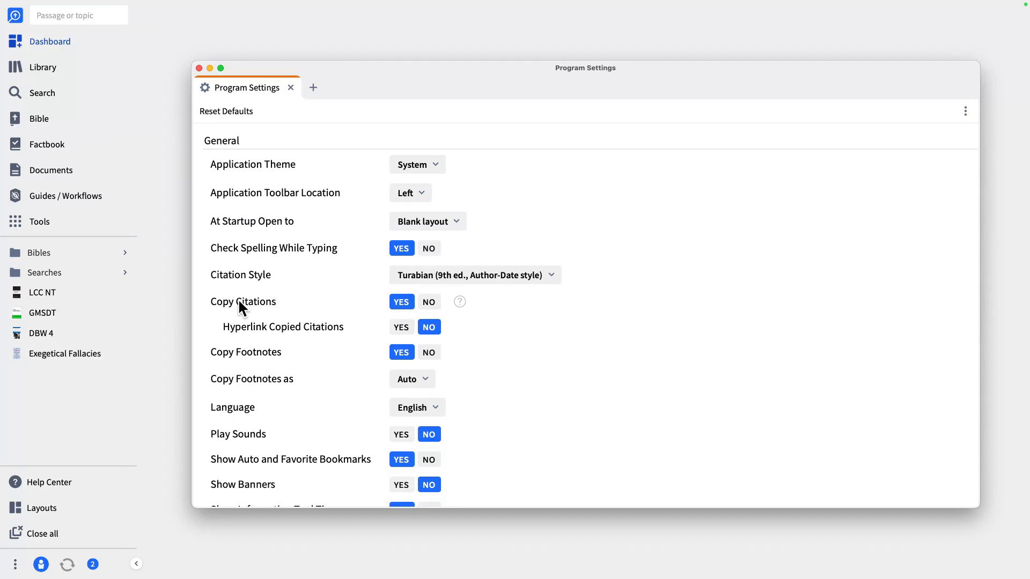
scroll(242, 321, "down", 1)
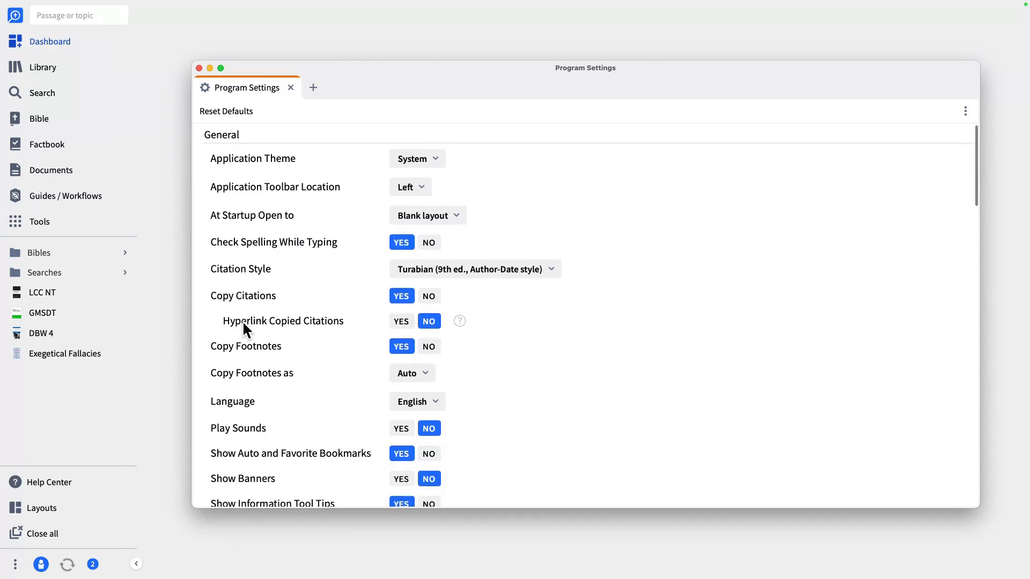
scroll(244, 350, "down", 3)
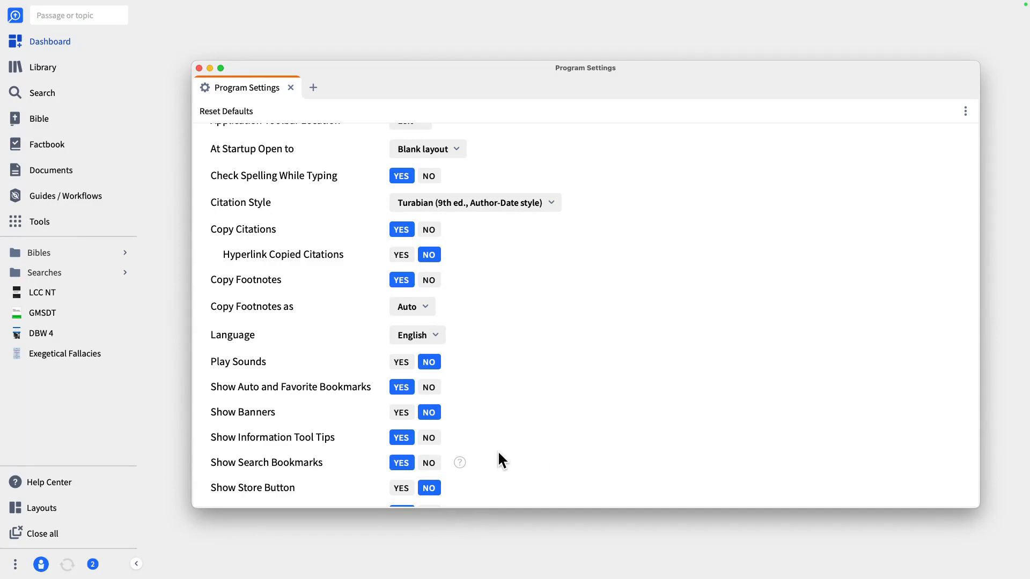
left_click(404, 439)
left_click(437, 440)
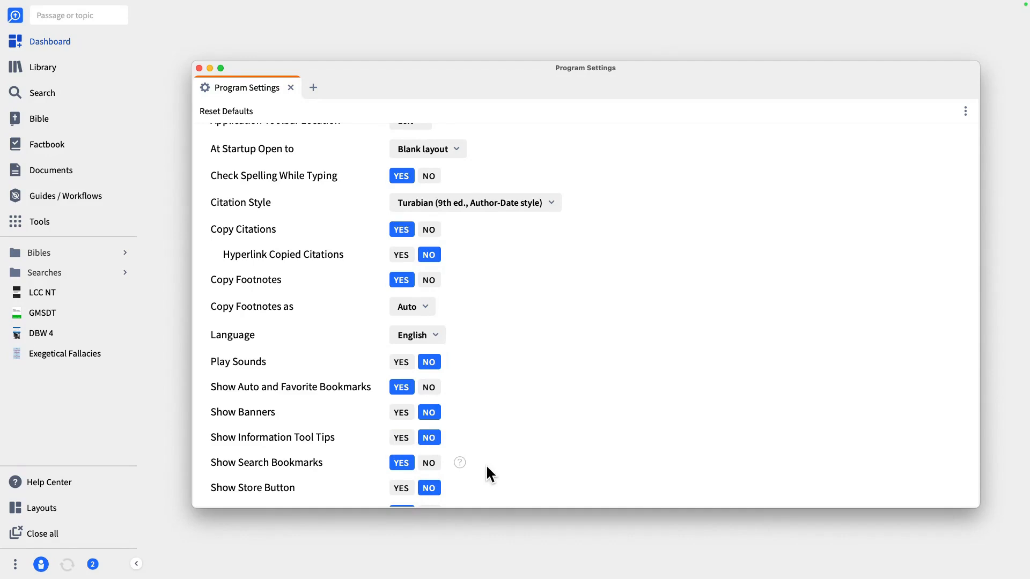
left_click(401, 437)
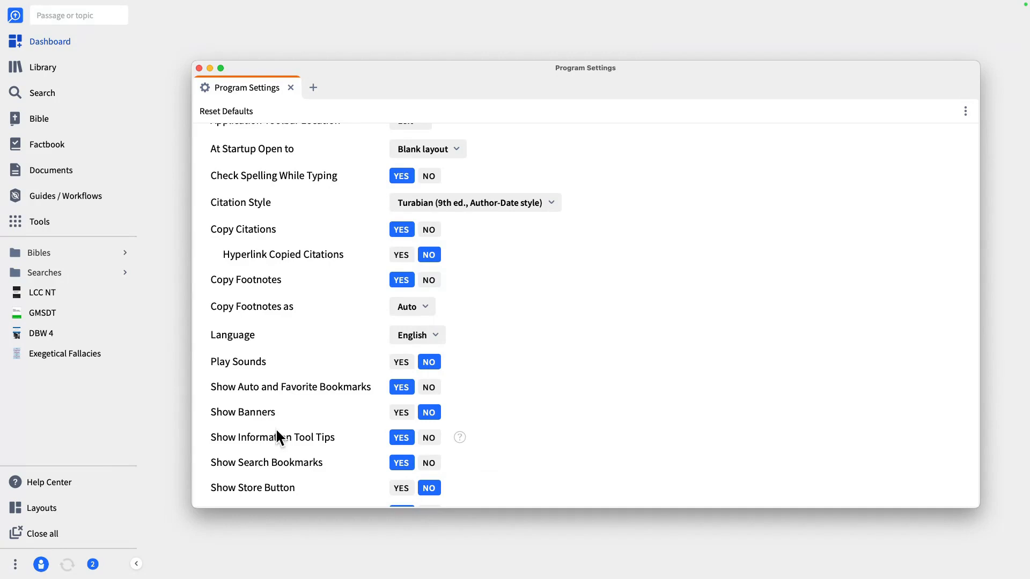
left_click(199, 68)
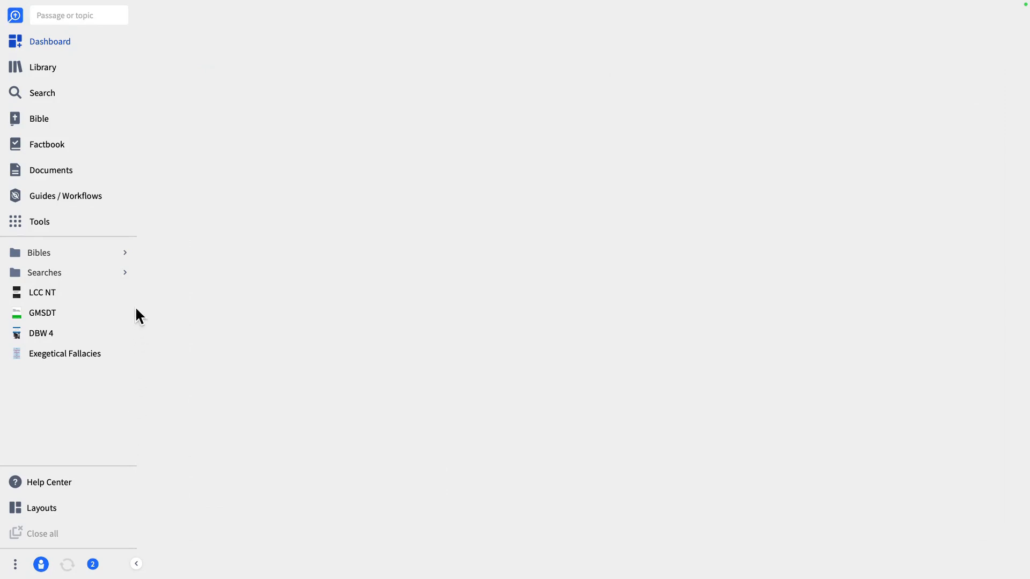
Open the Library in the workspace and search it for GMSDT.
left_click_drag(51, 69, 495, 54)
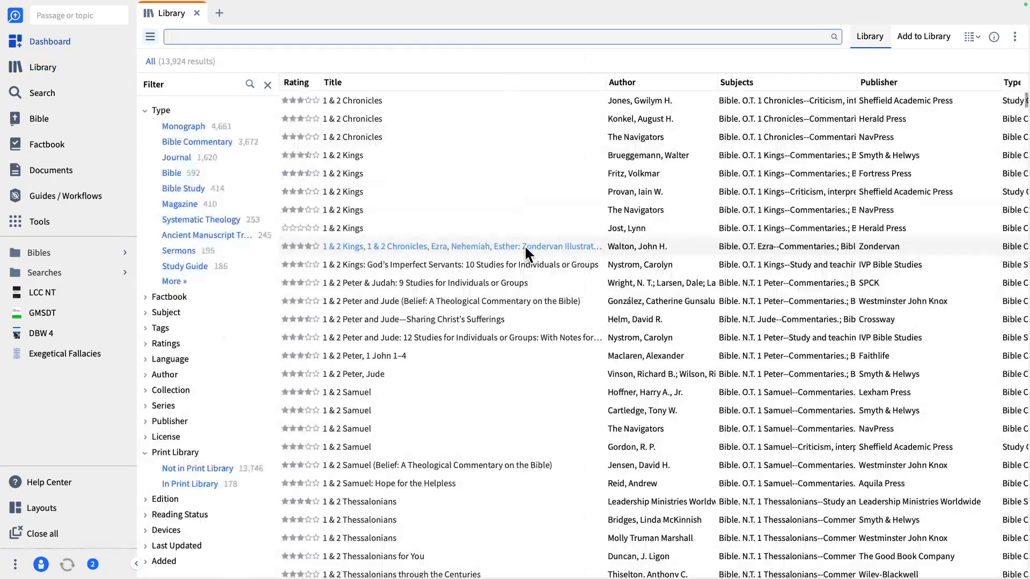
mouse_move(524, 246)
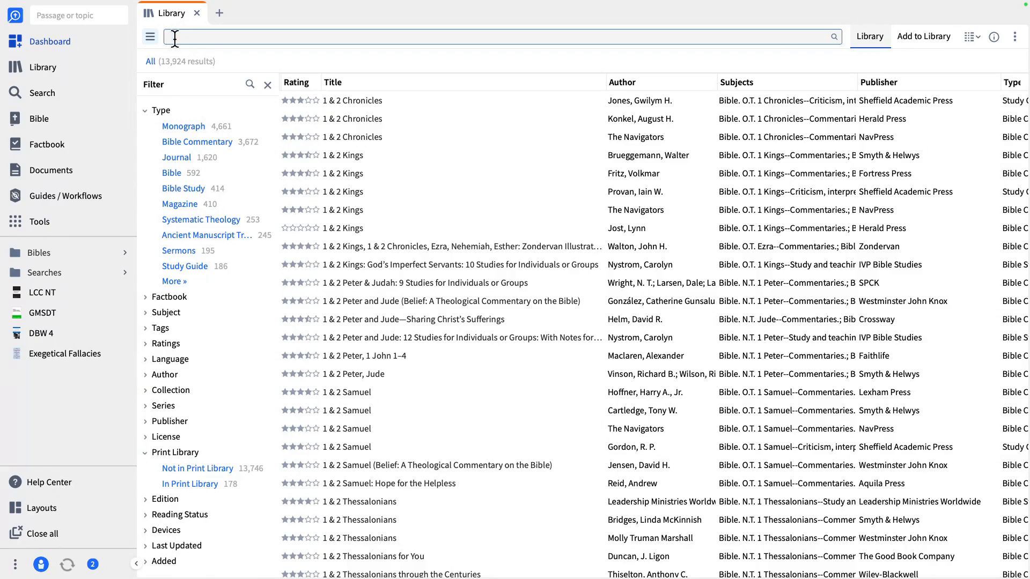
type("GMSDT")
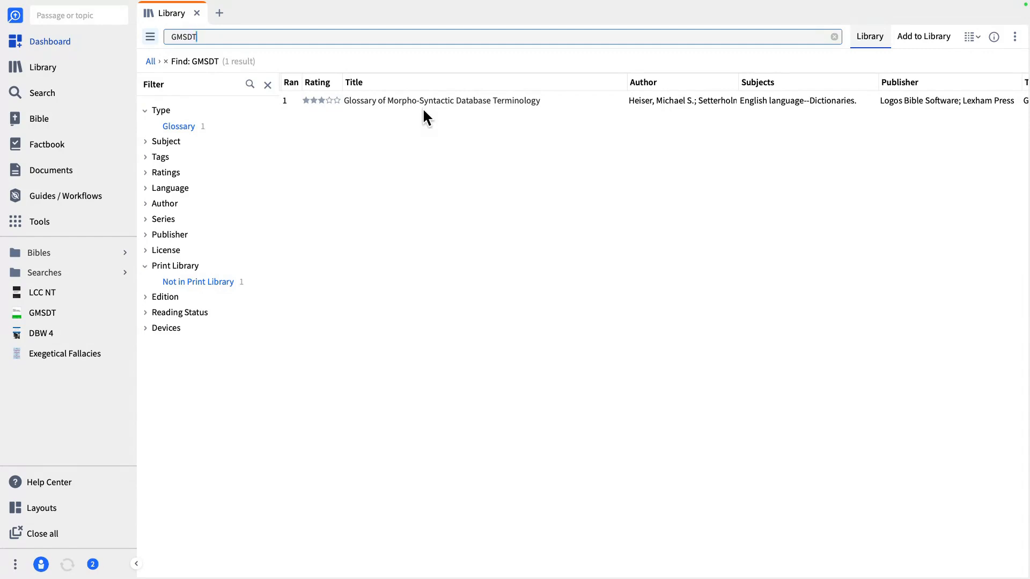
Check the available actions for Glossary of Morpho-Syntactic Database Terminology, dismiss them, and close the Library.
right_click(421, 100)
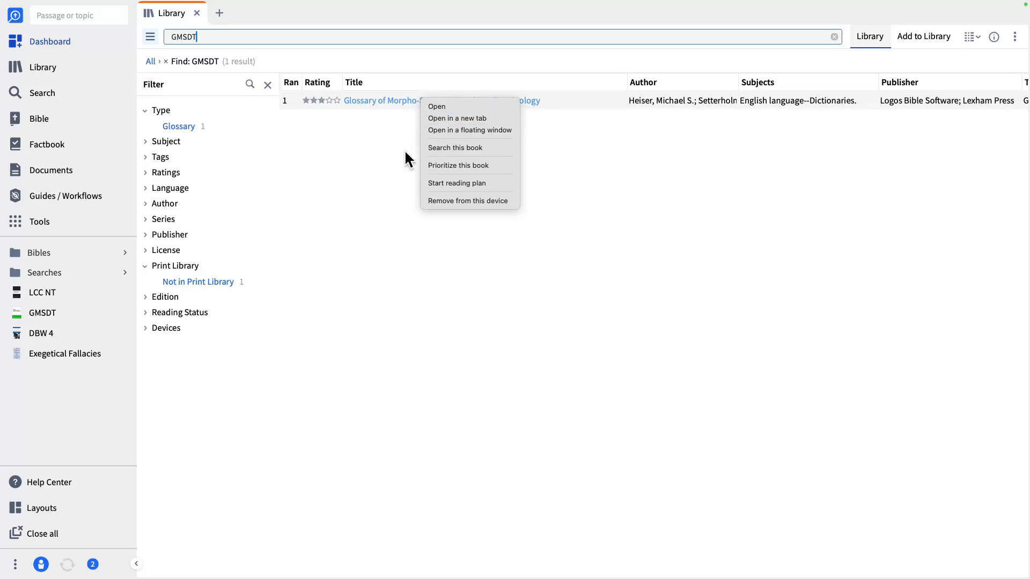
left_click(377, 172)
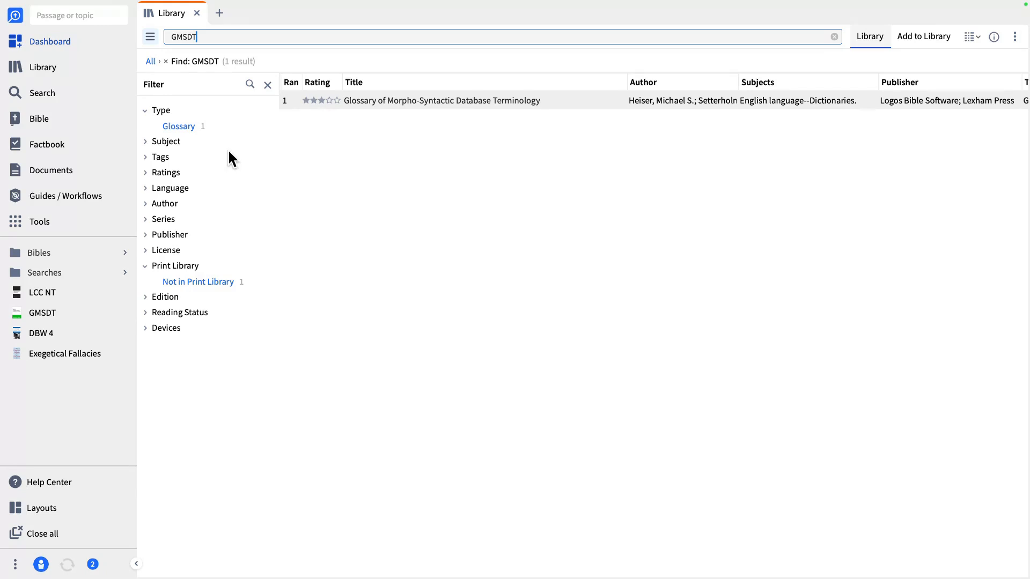
left_click(150, 61)
left_click(197, 13)
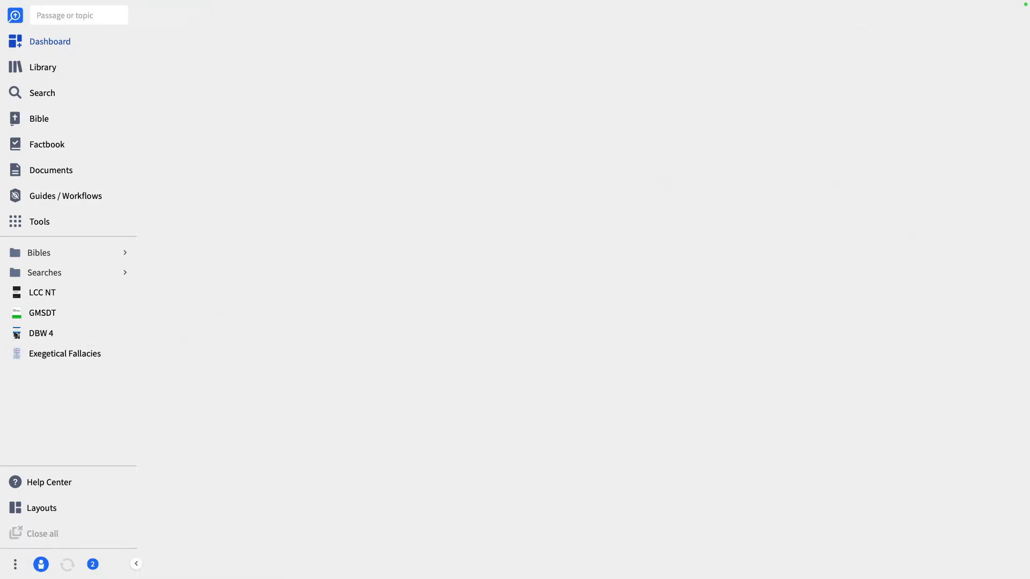
Open the New American Standard Bible (1995) in the workspace and turn on its interlinear options.
left_click_drag(38, 127, 390, 225)
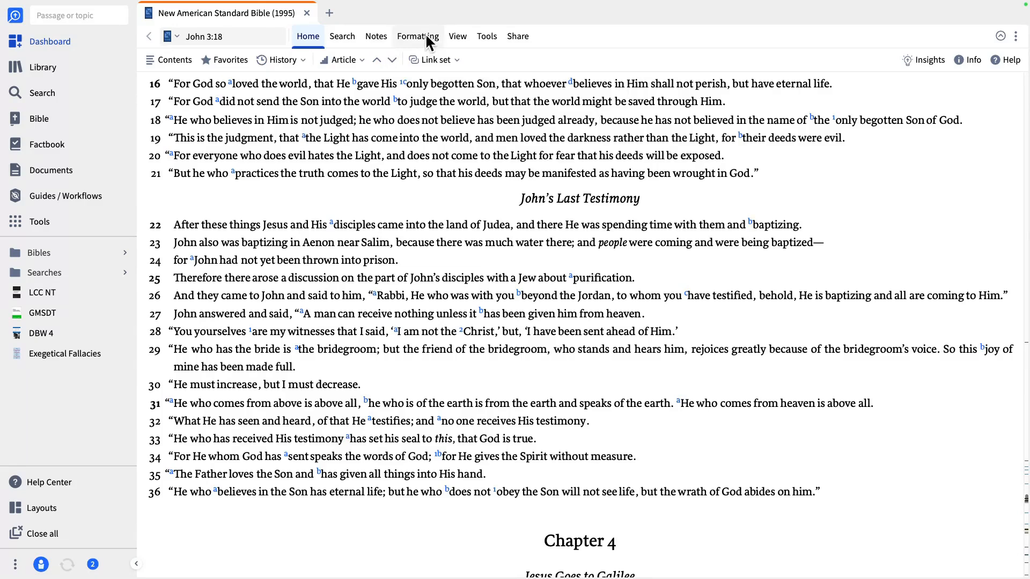
left_click(457, 38)
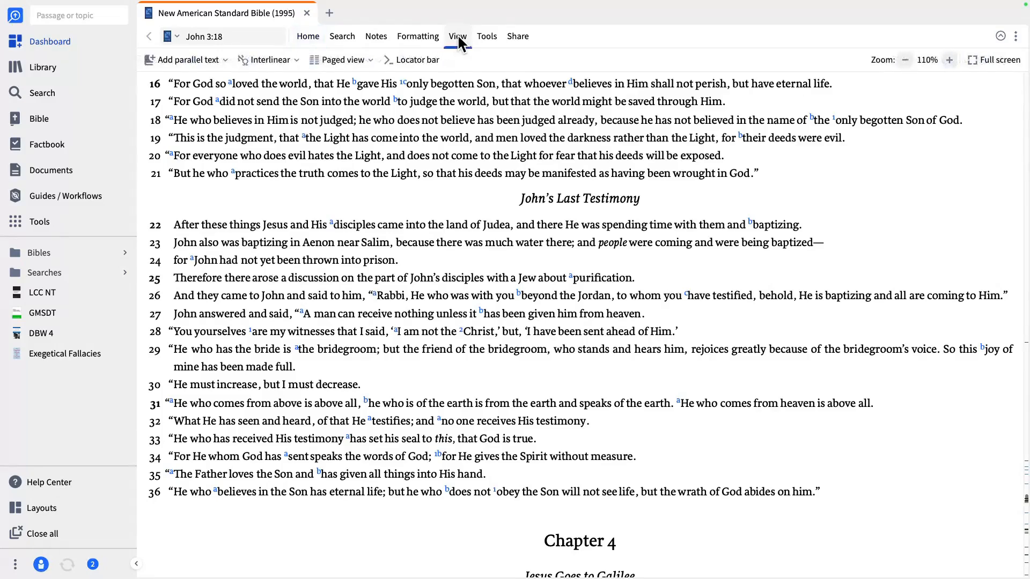
left_click(296, 60)
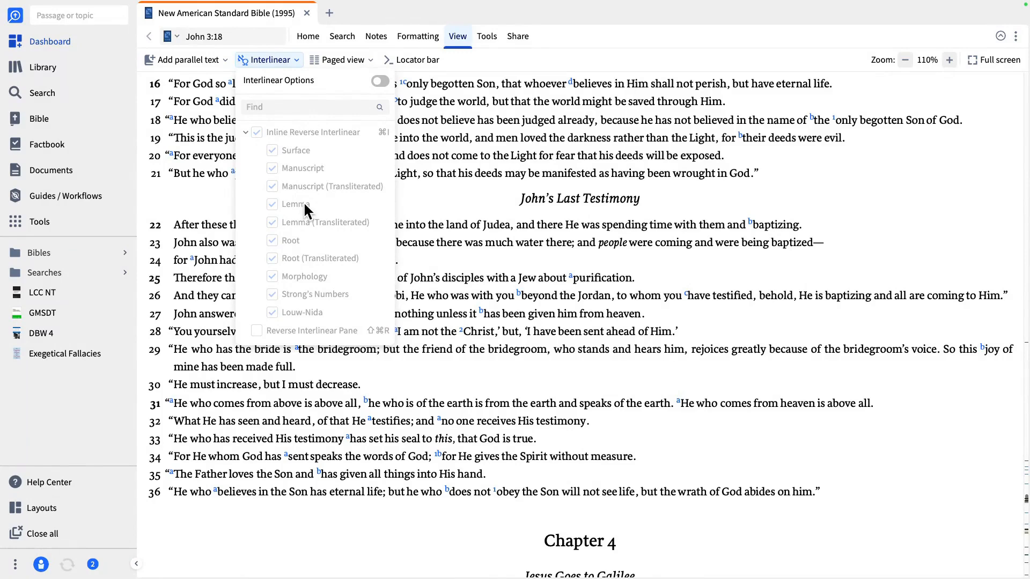
left_click(380, 82)
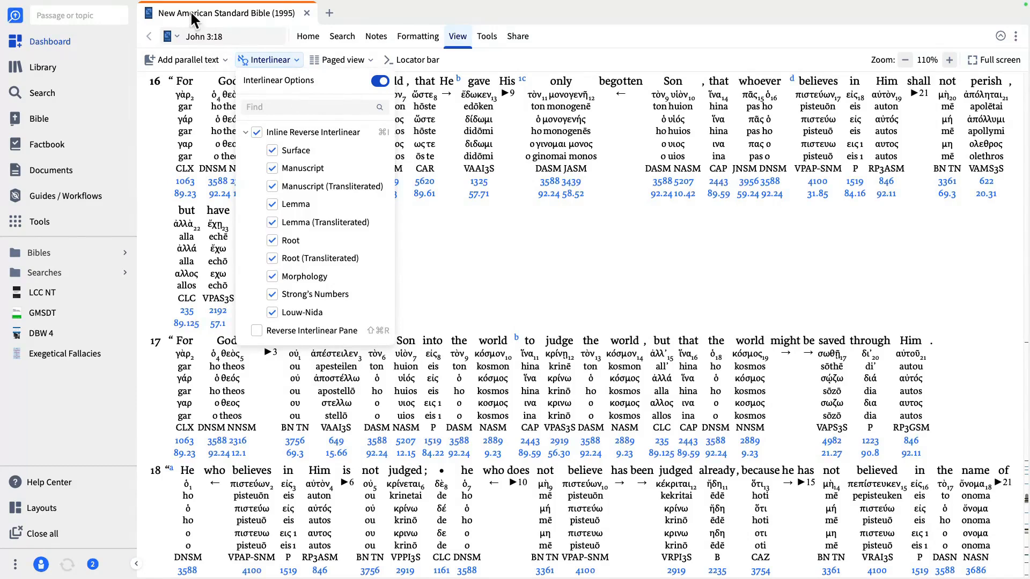
mouse_move(238, 18)
left_click(426, 226)
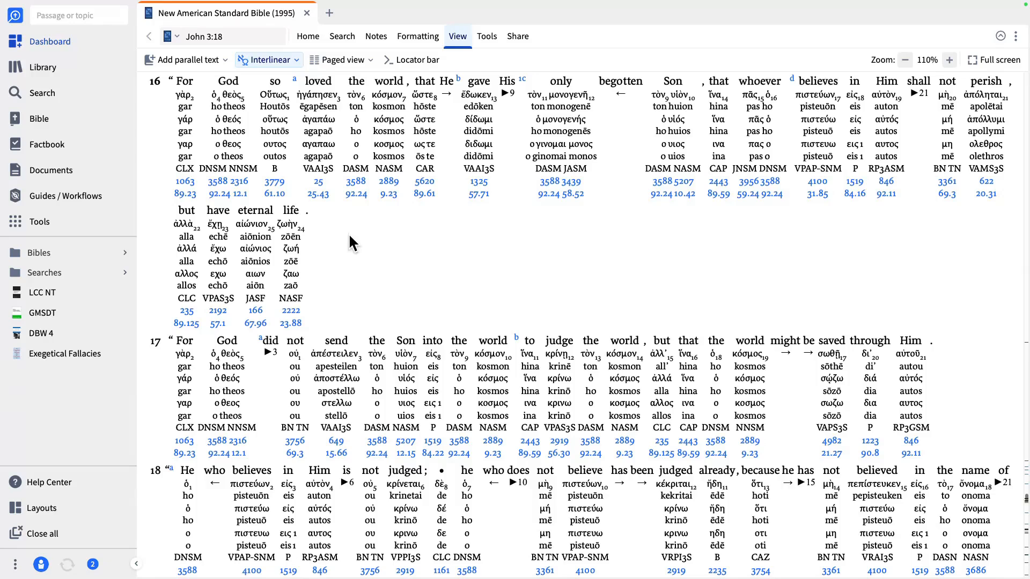
Look through the list of parallel Bible versions for the open Bible and dismiss it without switching.
mouse_move(215, 15)
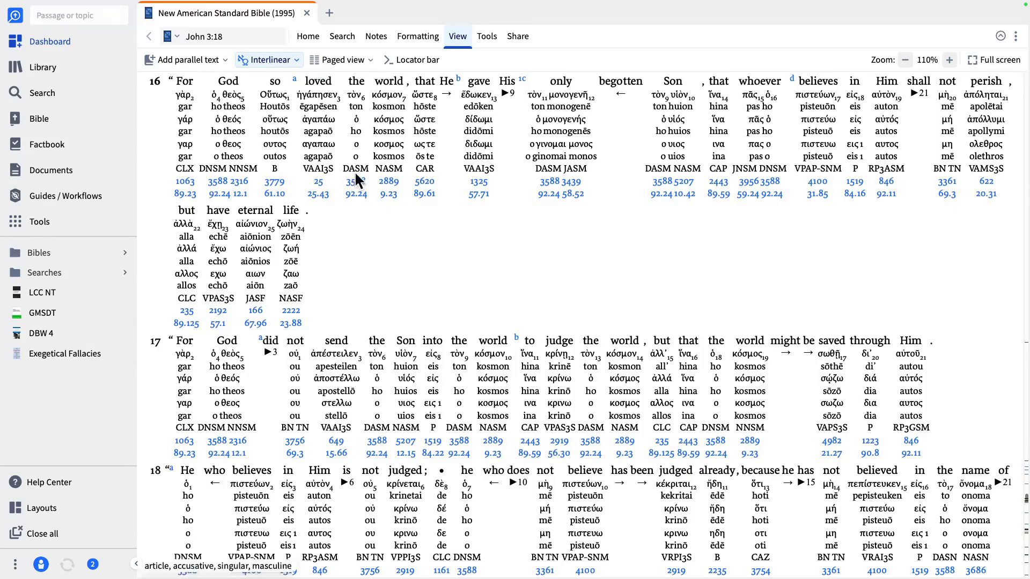
mouse_move(244, 20)
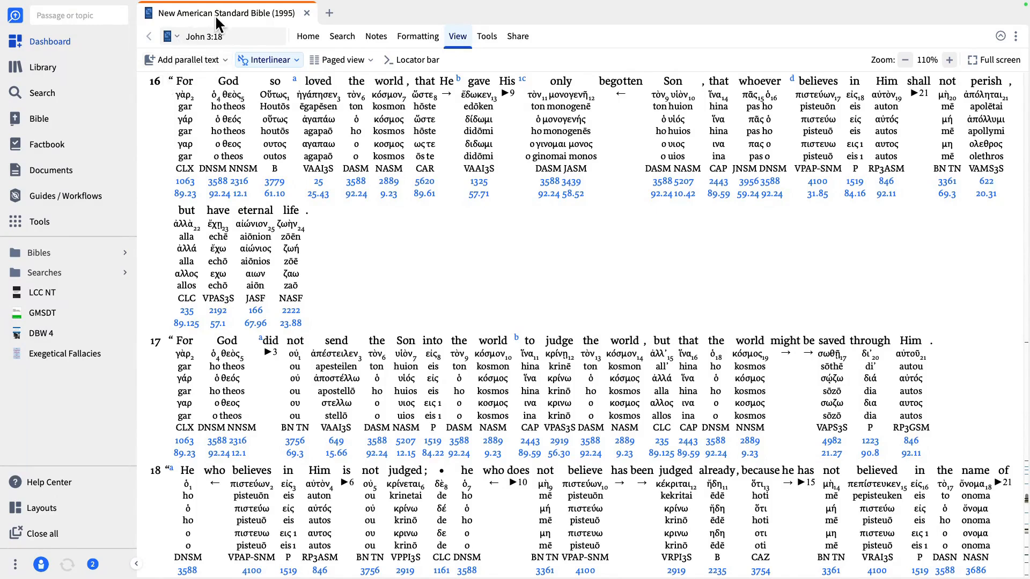
left_click(177, 36)
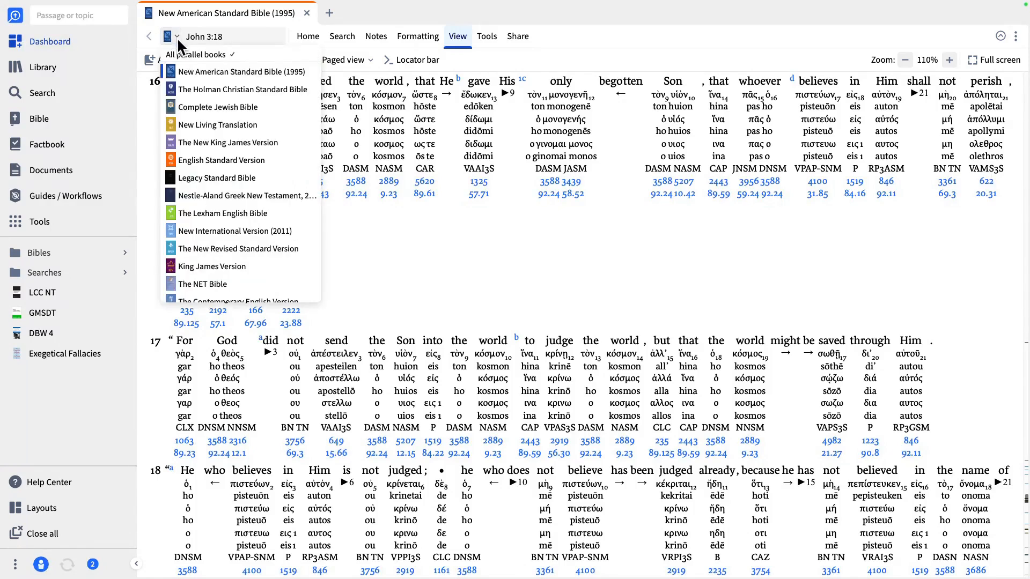
mouse_move(195, 157)
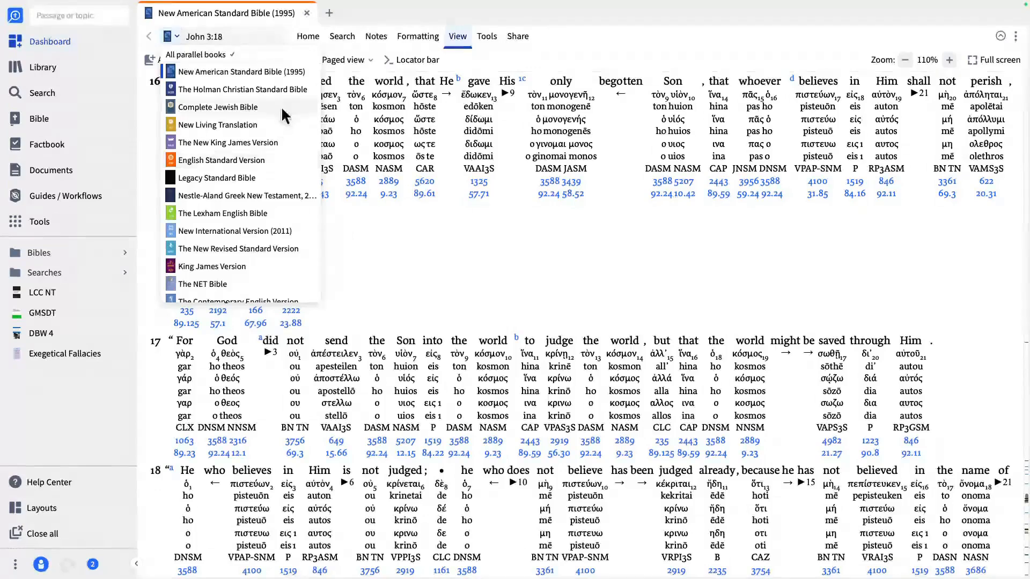
scroll(252, 192, "down", 1)
scroll(252, 192, "down", 3)
scroll(253, 193, "up", 4)
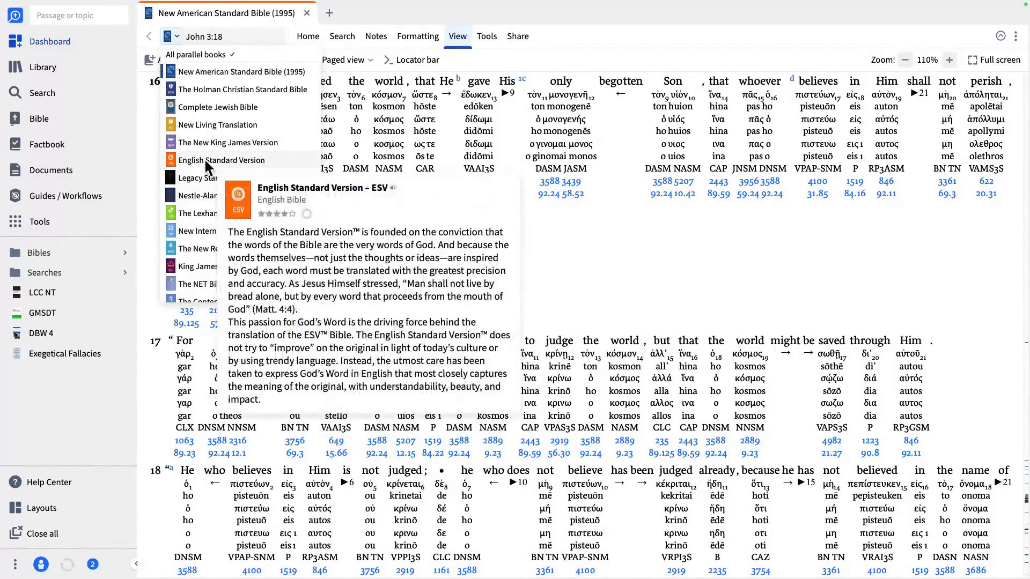
left_click(387, 233)
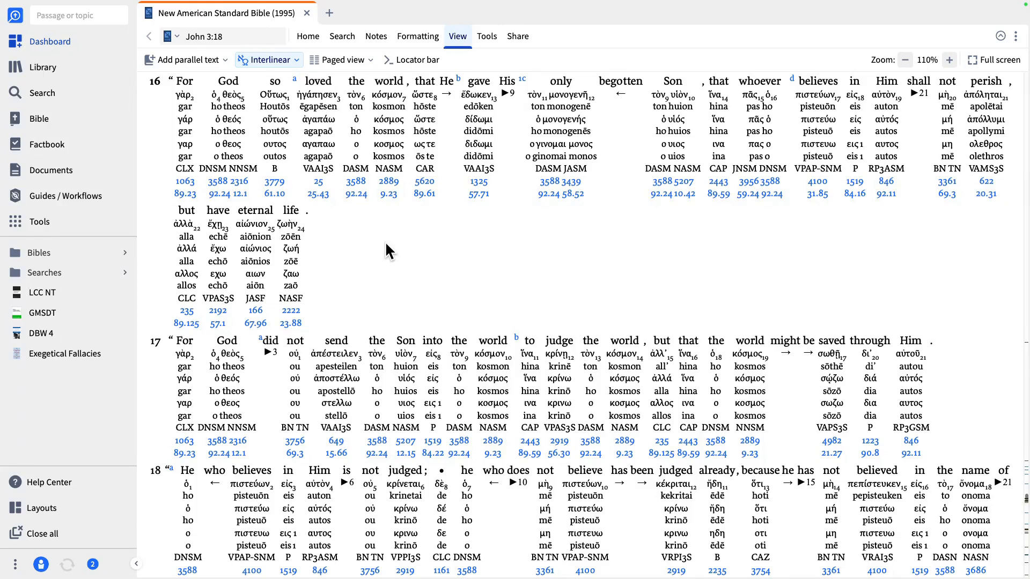
Turn off the interlinear options for the open Bible and recheck the interlinear settings.
left_click(294, 60)
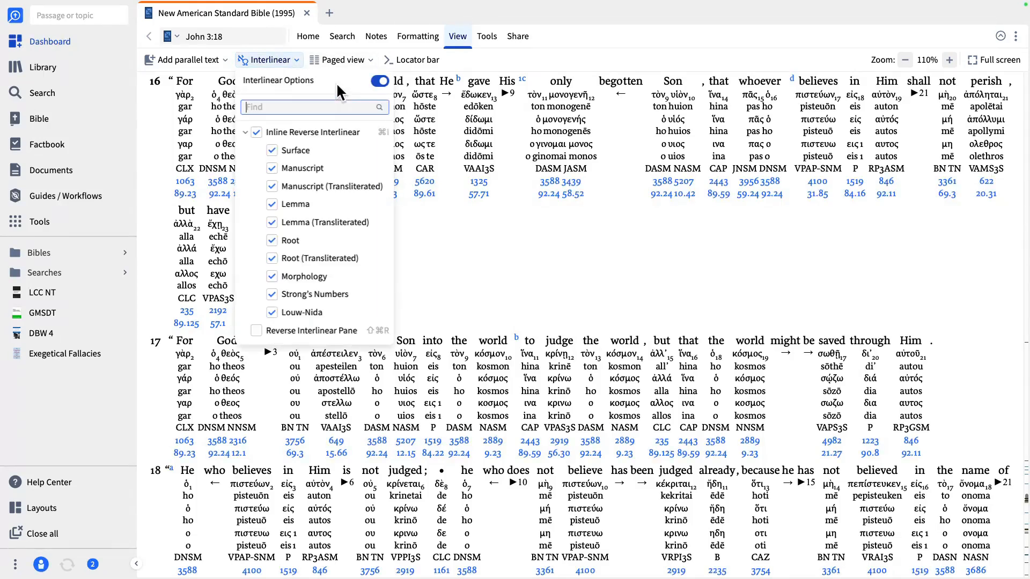
left_click(380, 82)
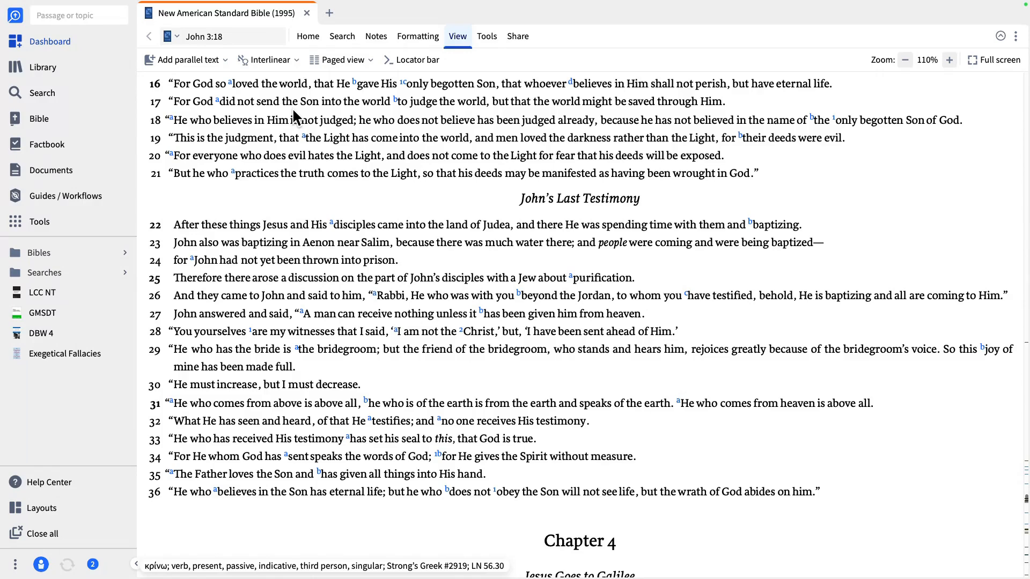
left_click(295, 59)
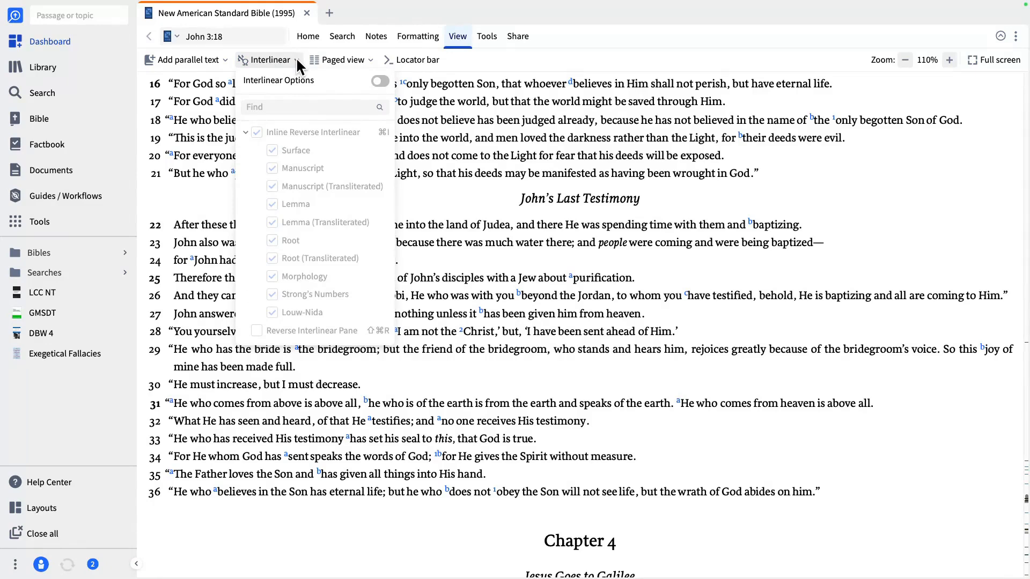
left_click(417, 190)
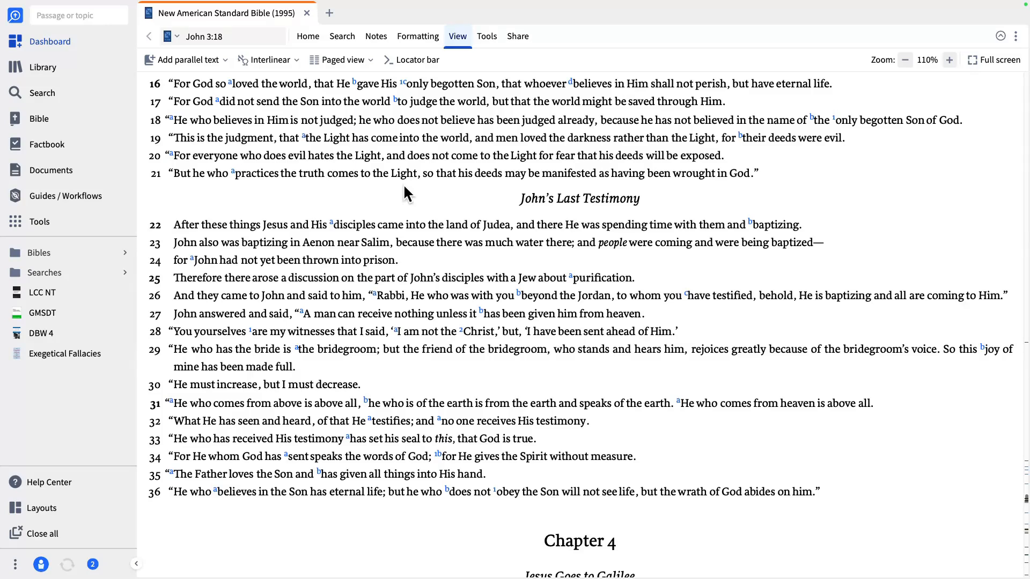
Turn the Bible's interlinear options on again to view all lines, and switch them back off.
left_click(294, 58)
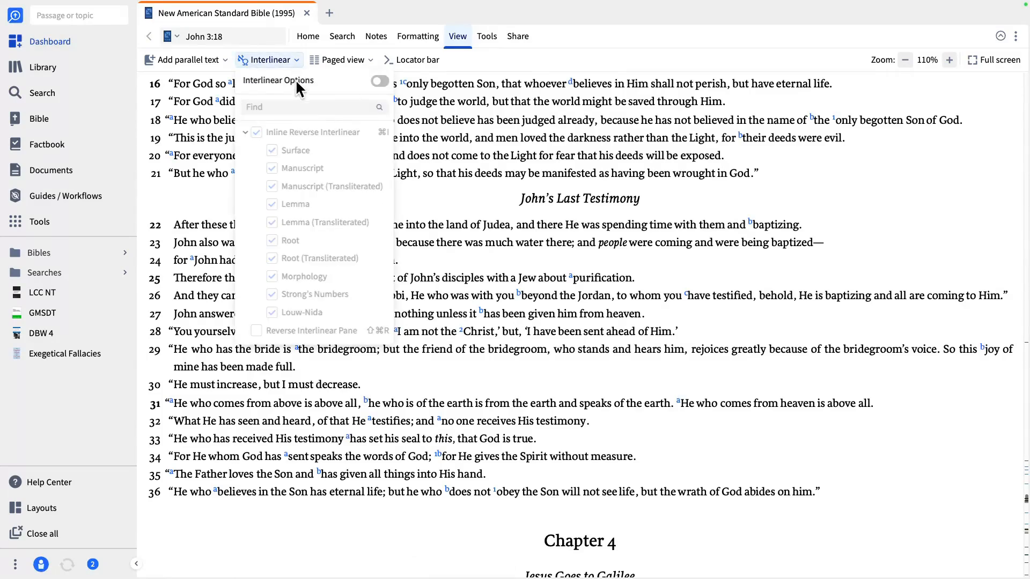
left_click(377, 83)
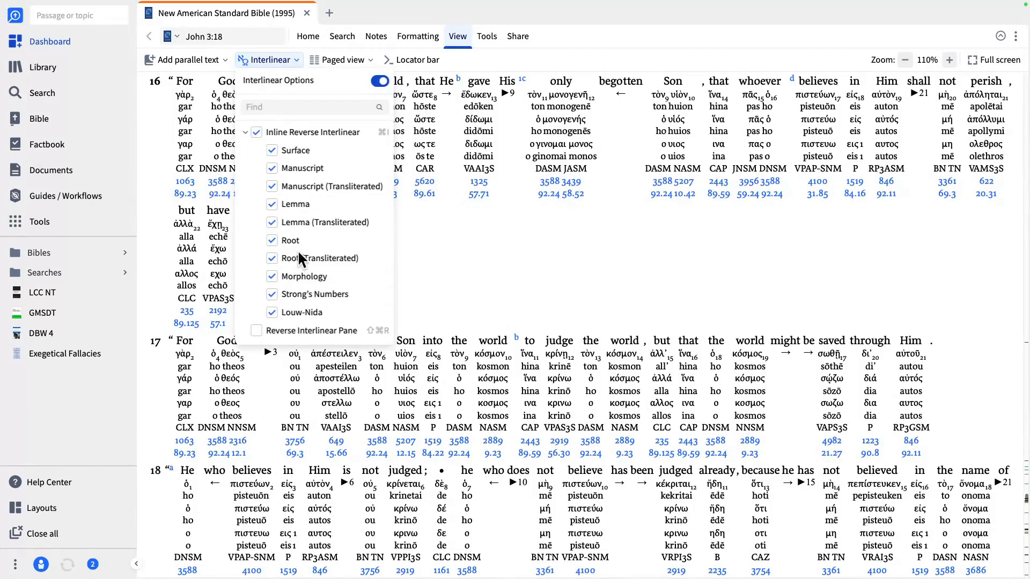
left_click(460, 271)
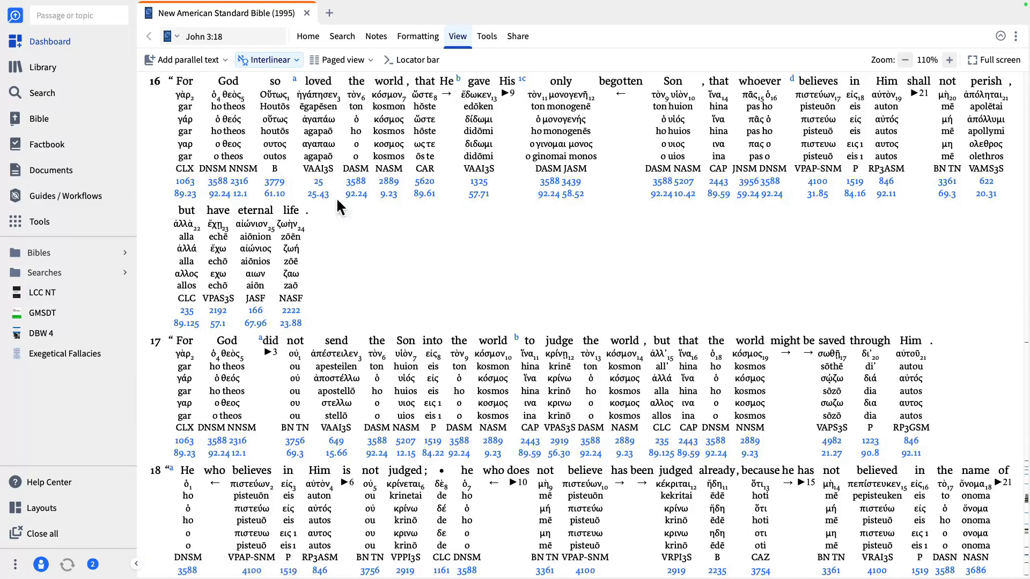
left_click(294, 61)
left_click(377, 80)
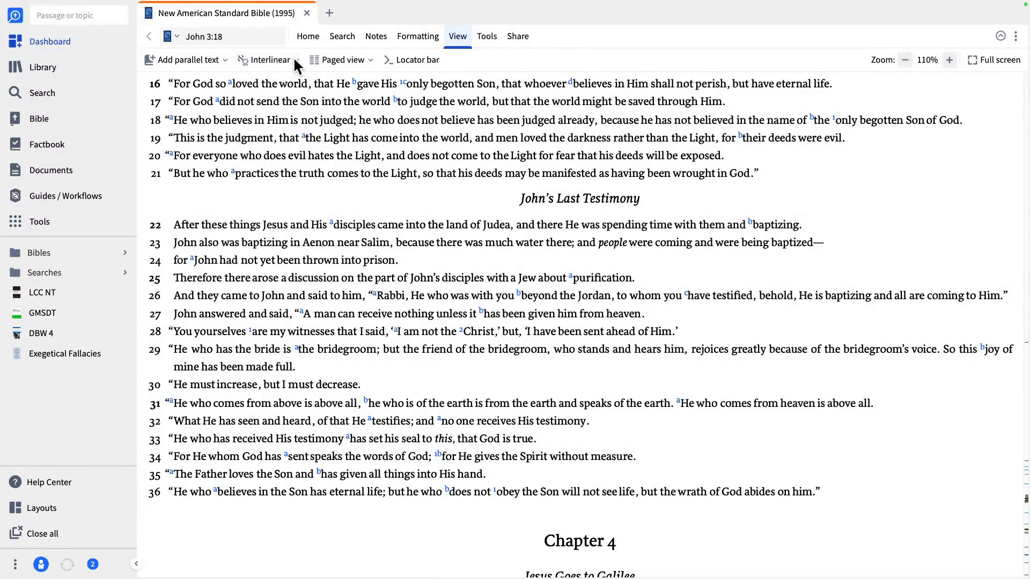
Run a search for the morphology VAAI3S of the word "loved" in John 3:16.
right_click(248, 85)
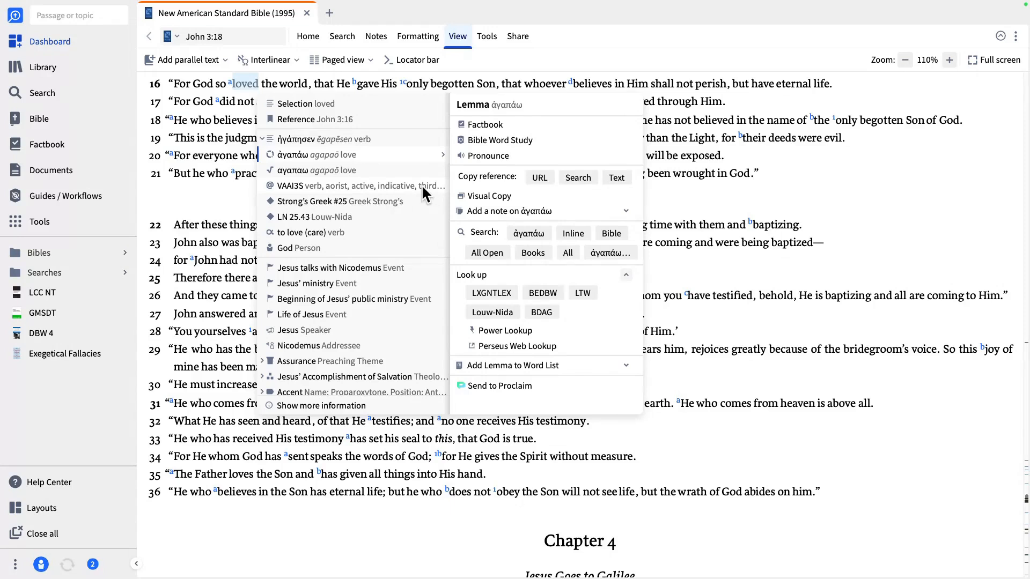
left_click(289, 182)
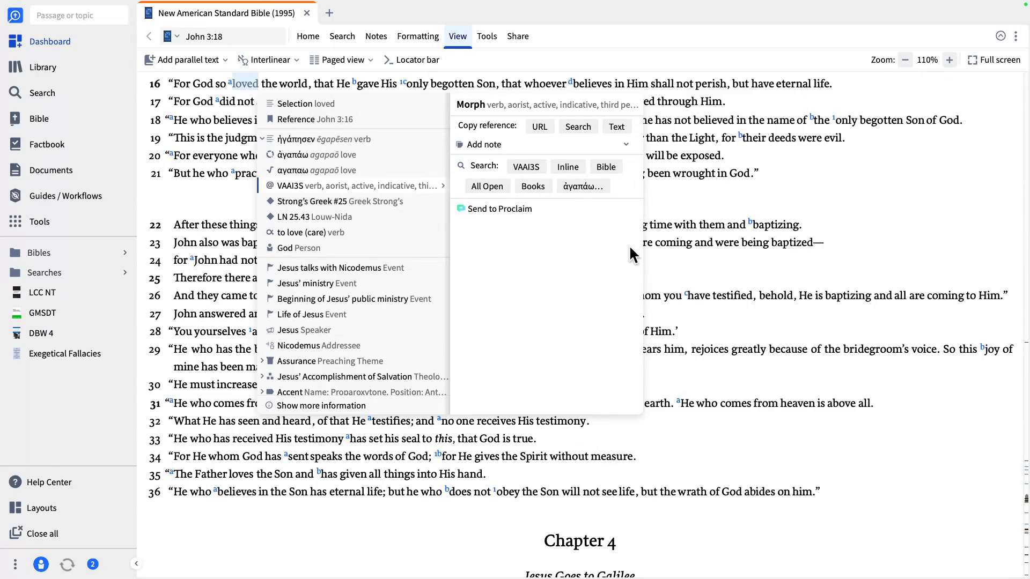
left_click(528, 167)
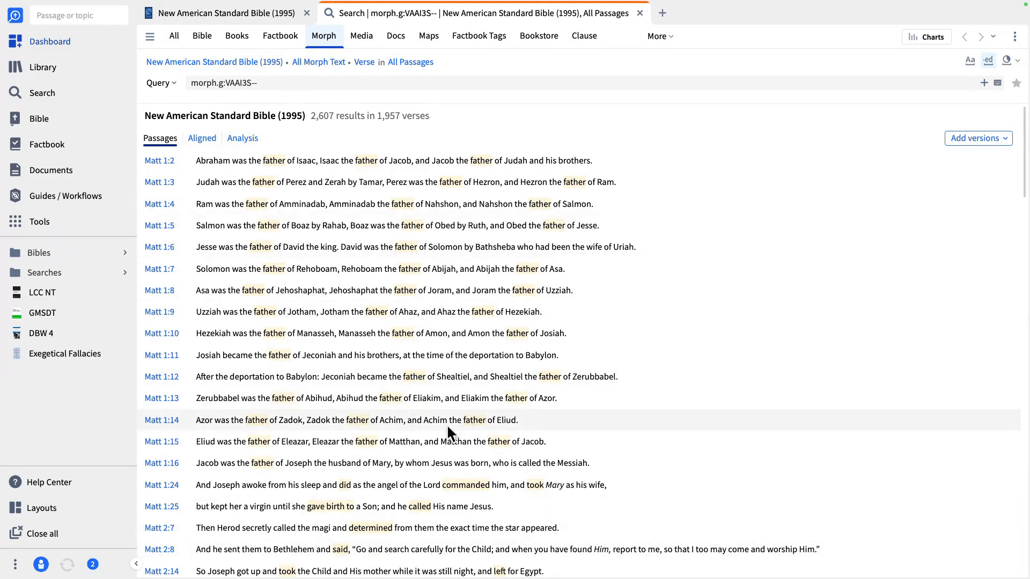
Review the VAAI3S results, and from "loved" in John 3:16 run a search for the lemma ἀγαπάω combined with that morphology.
scroll(420, 445, "down", 2)
scroll(420, 452, "down", 1)
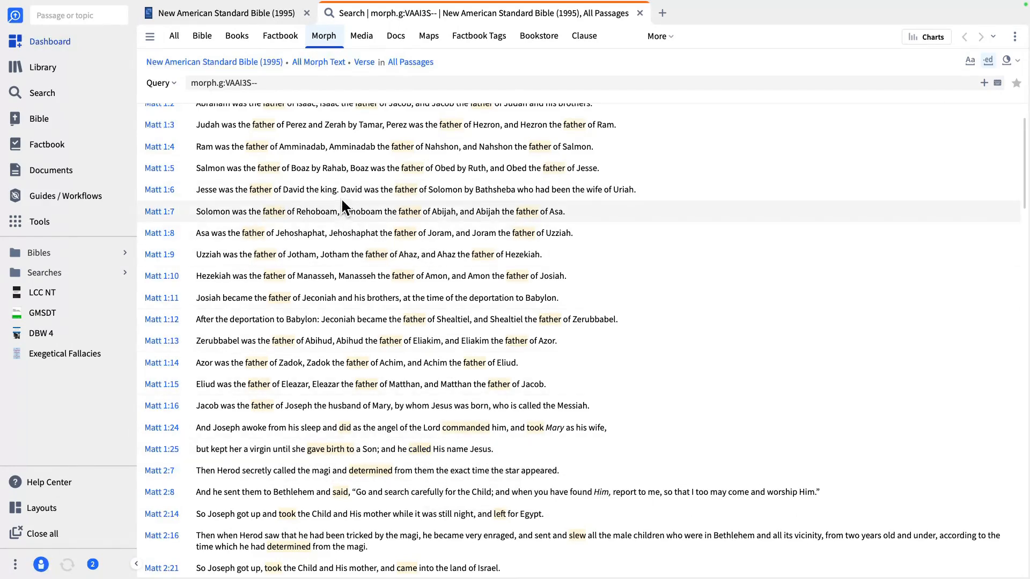
scroll(341, 200, "up", 3)
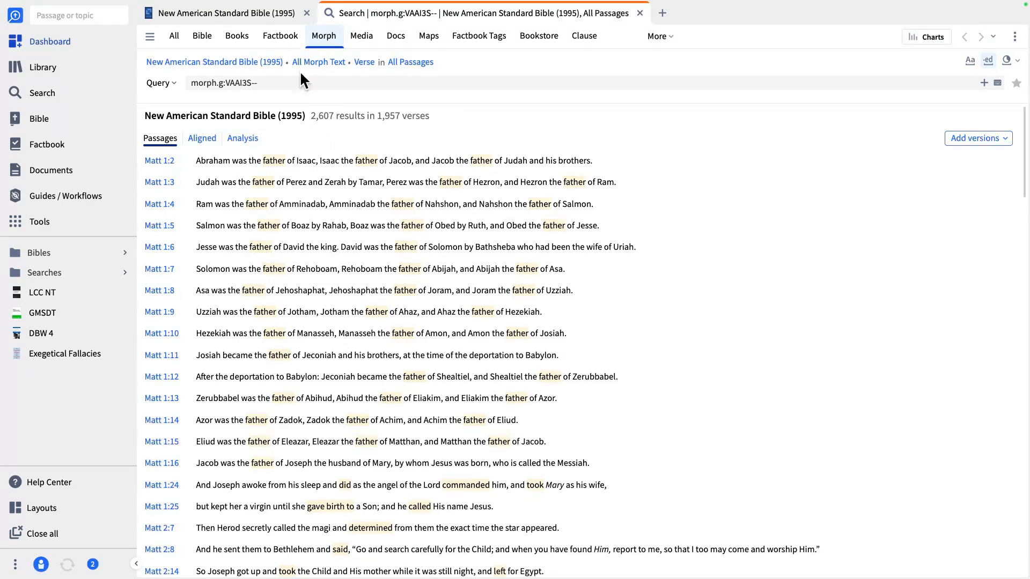
left_click(261, 13)
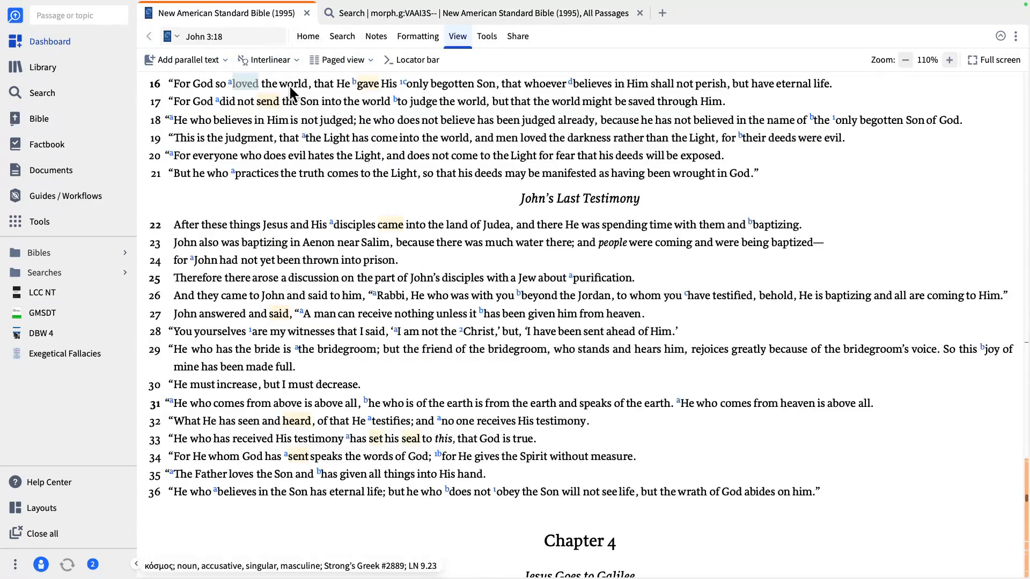
right_click(249, 83)
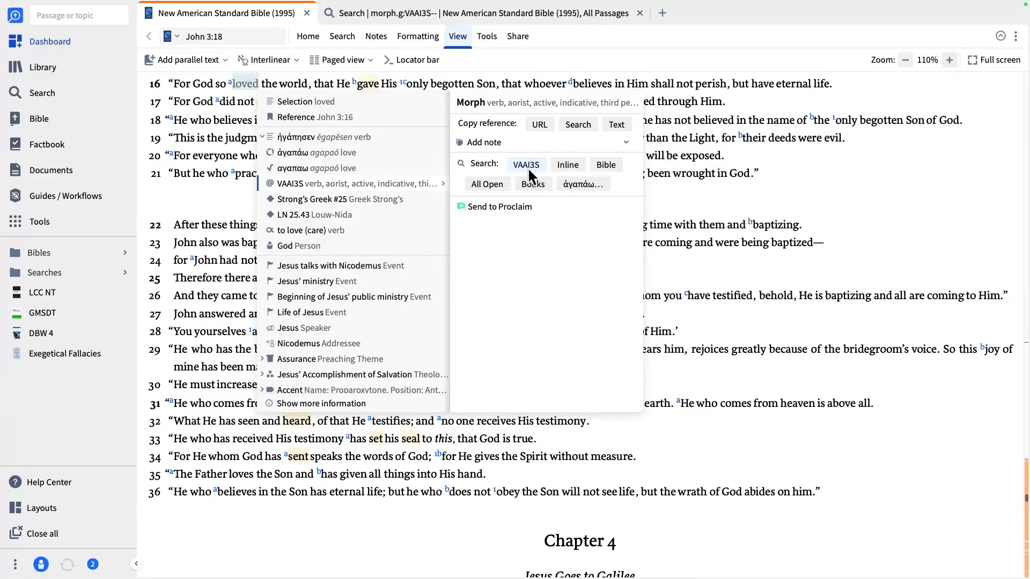
left_click(578, 183)
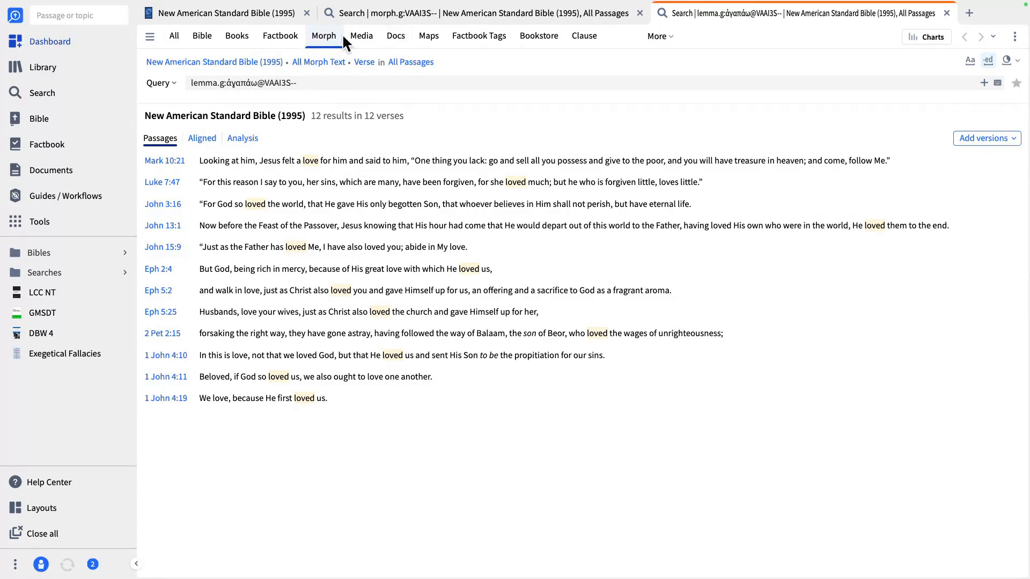
Return to the New American Standard Bible and close both the VAAI3S and the ἀγαπάω search results.
left_click(272, 12)
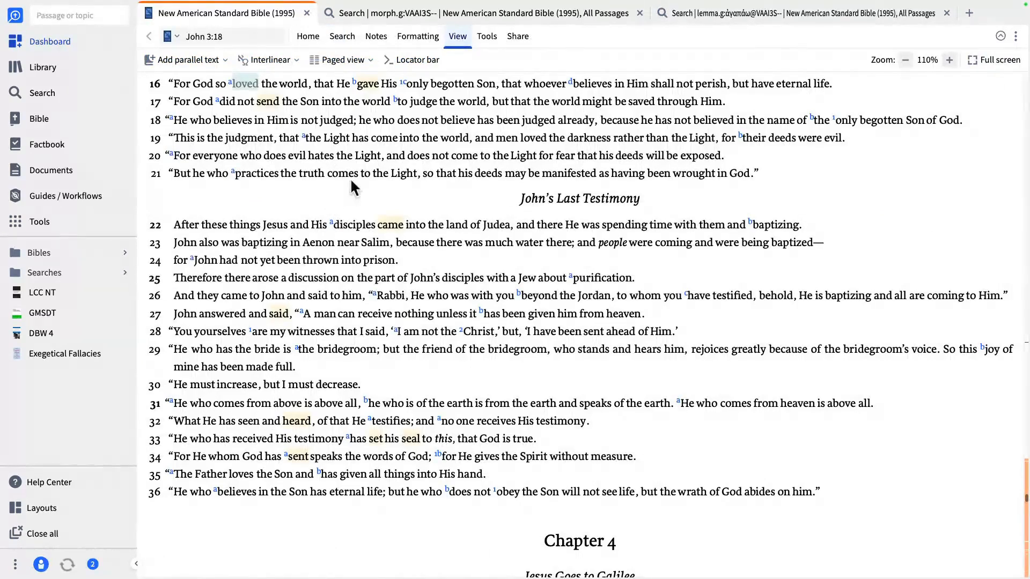
left_click(640, 13)
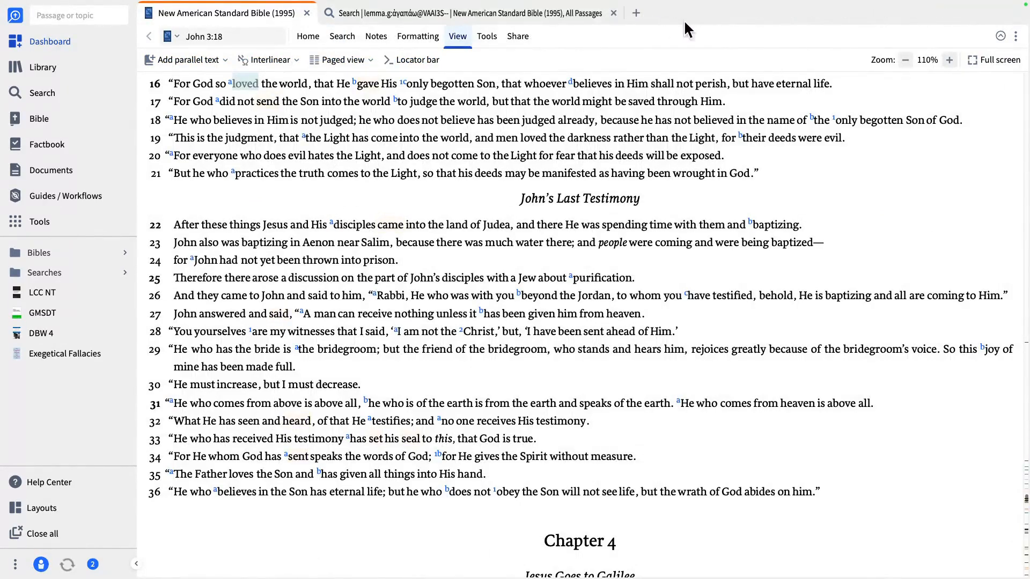
left_click(614, 13)
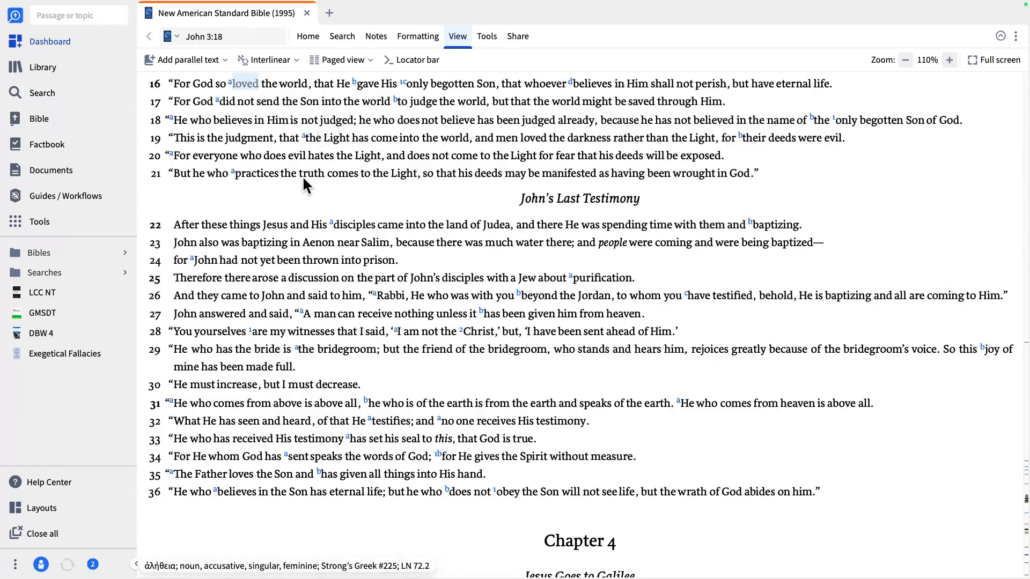
Open the Information tool and look through its definitions and word info for "loved" in John 3:16.
left_click(36, 221)
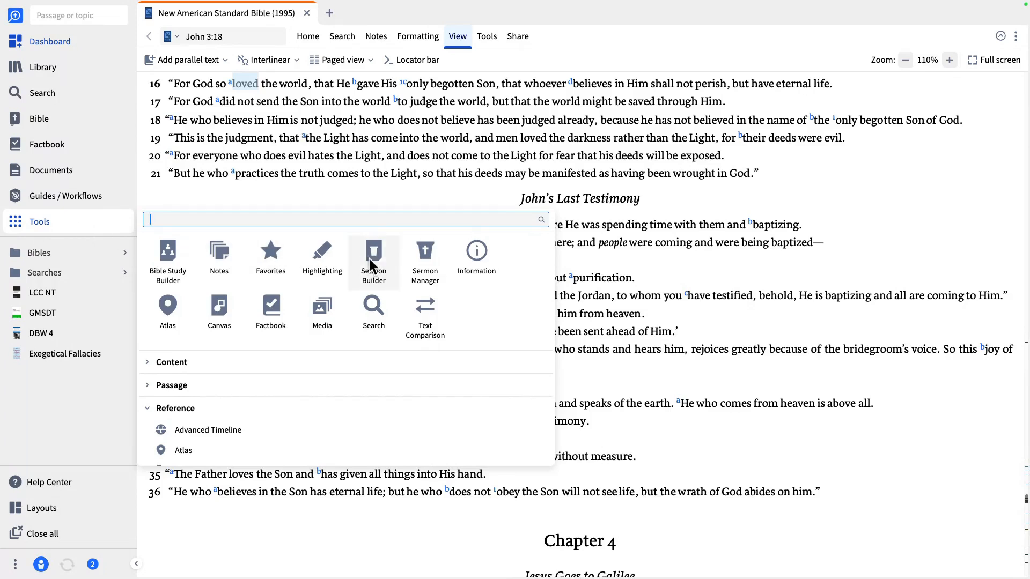
left_click(476, 249)
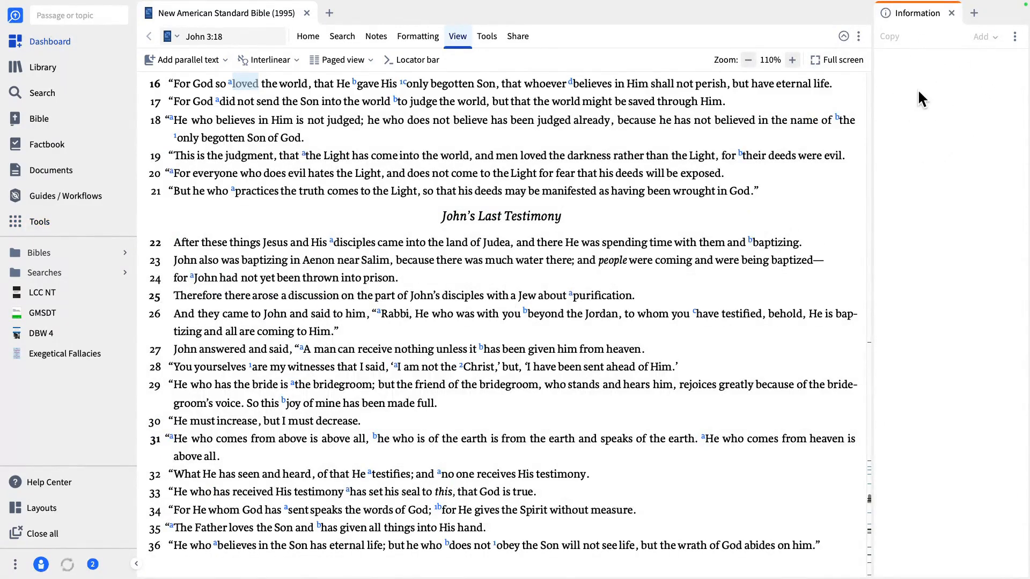
left_click(246, 83)
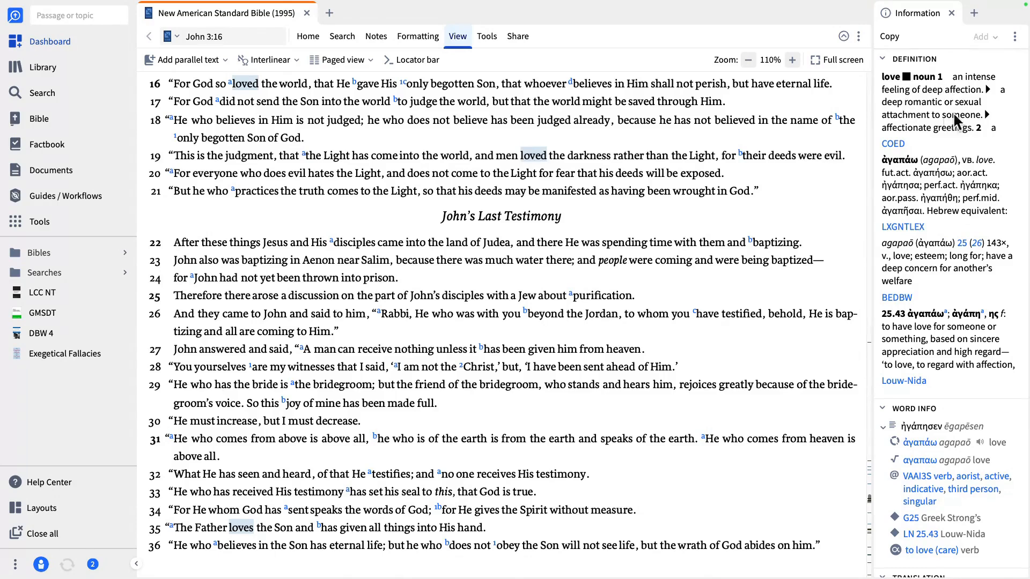
scroll(957, 225, "down", 3)
scroll(955, 223, "down", 5)
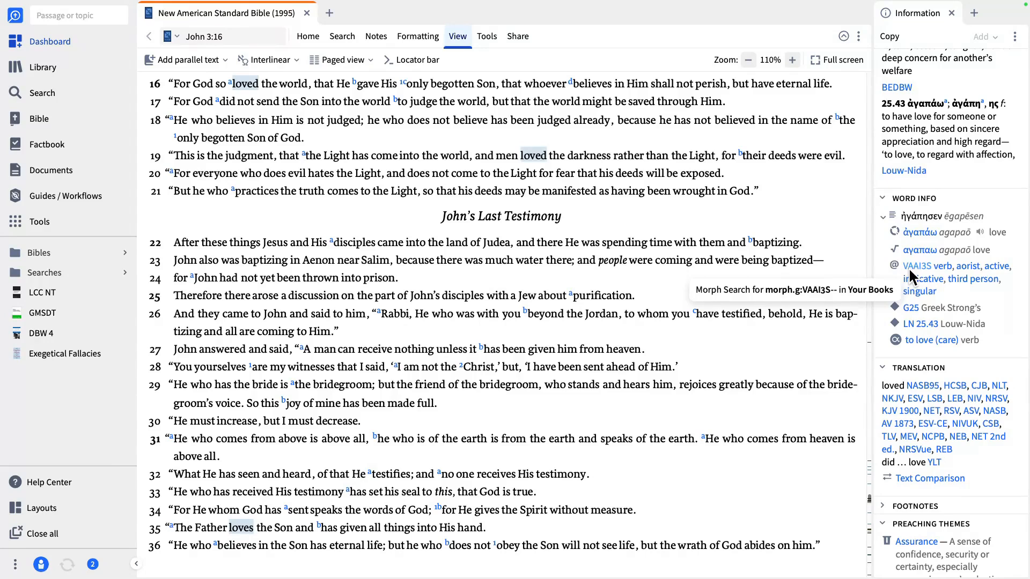
Run the VAAI3S morph search across Your Books from the word info, collapse the first resource's results and review the resource list.
left_click(911, 274)
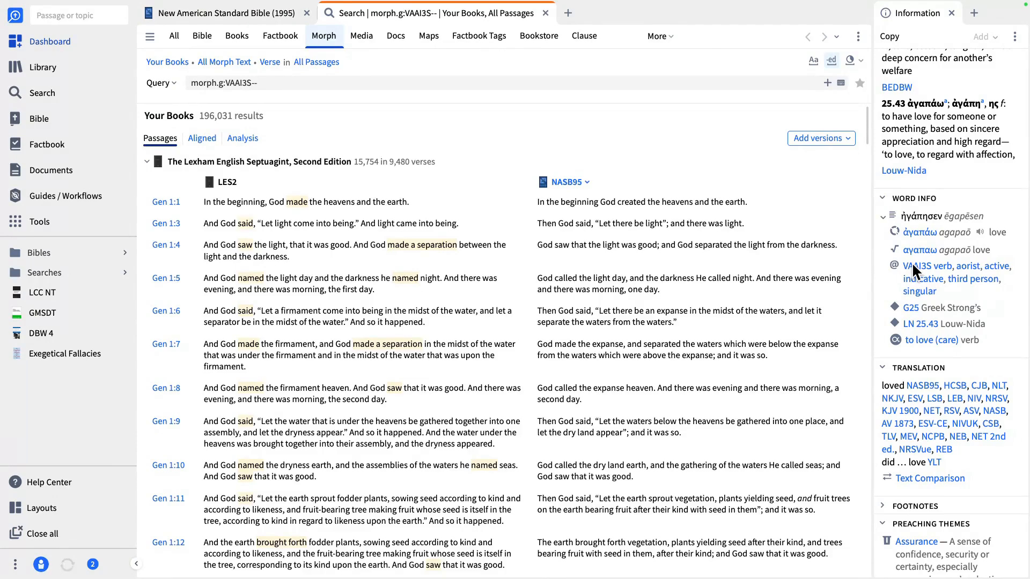
left_click(147, 163)
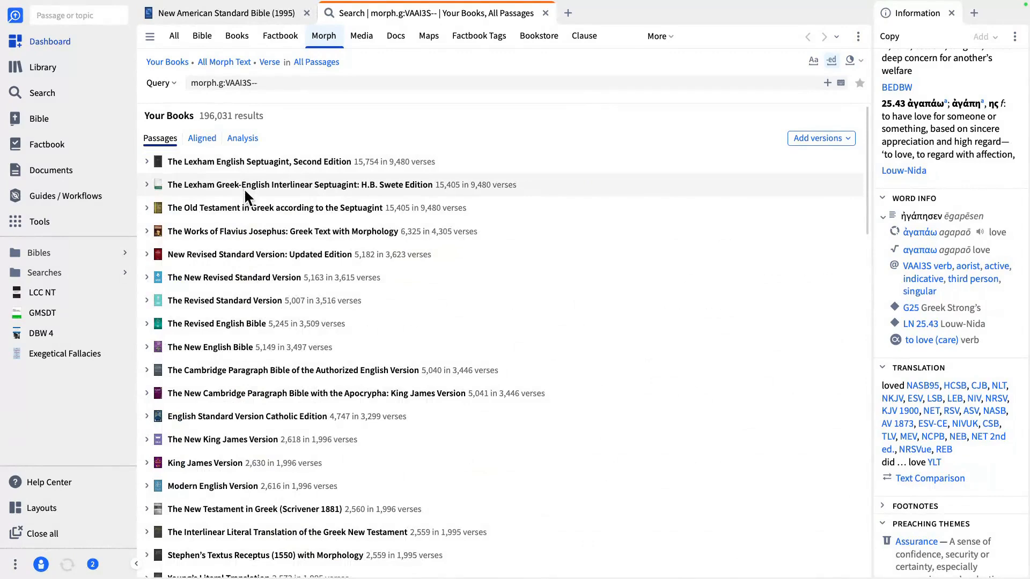
scroll(252, 329, "down", 1)
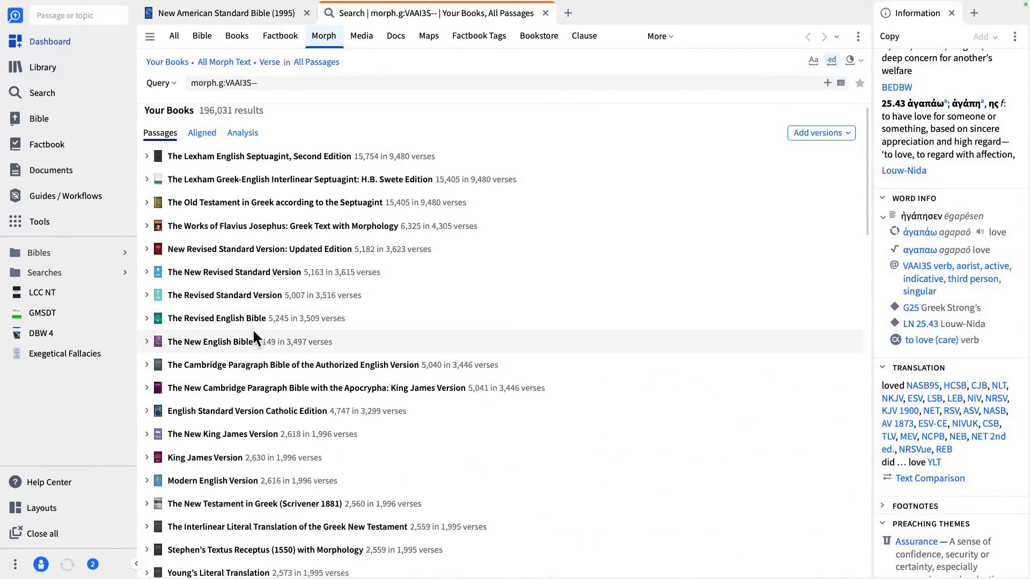
scroll(253, 329, "down", 3)
scroll(252, 328, "down", 3)
scroll(252, 328, "up", 6)
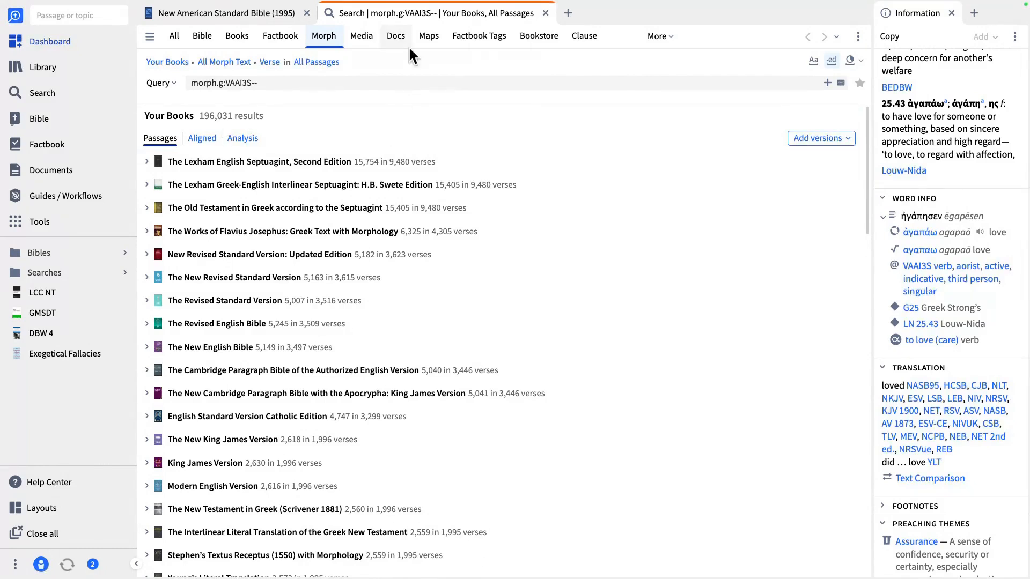
Close the Your Books search results, recheck the VAAI3S parsing in the word info, and close the Information tool.
left_click(544, 13)
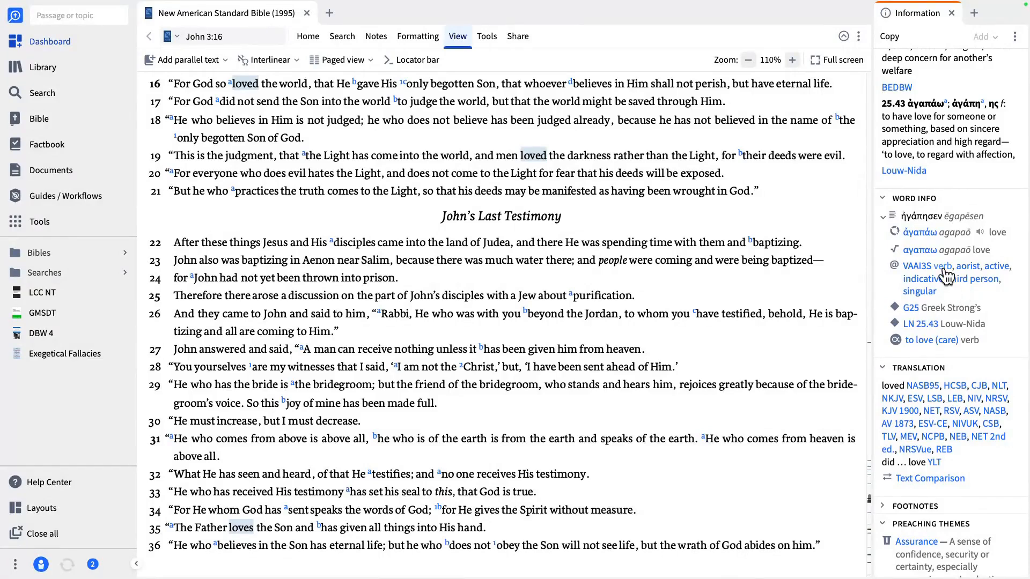
mouse_move(943, 269)
mouse_move(981, 286)
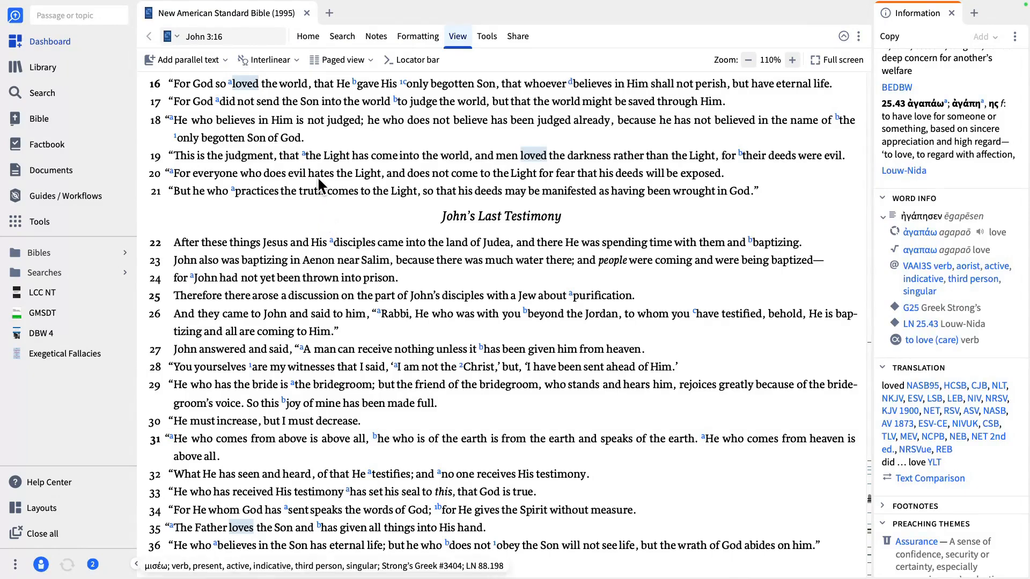
left_click(951, 13)
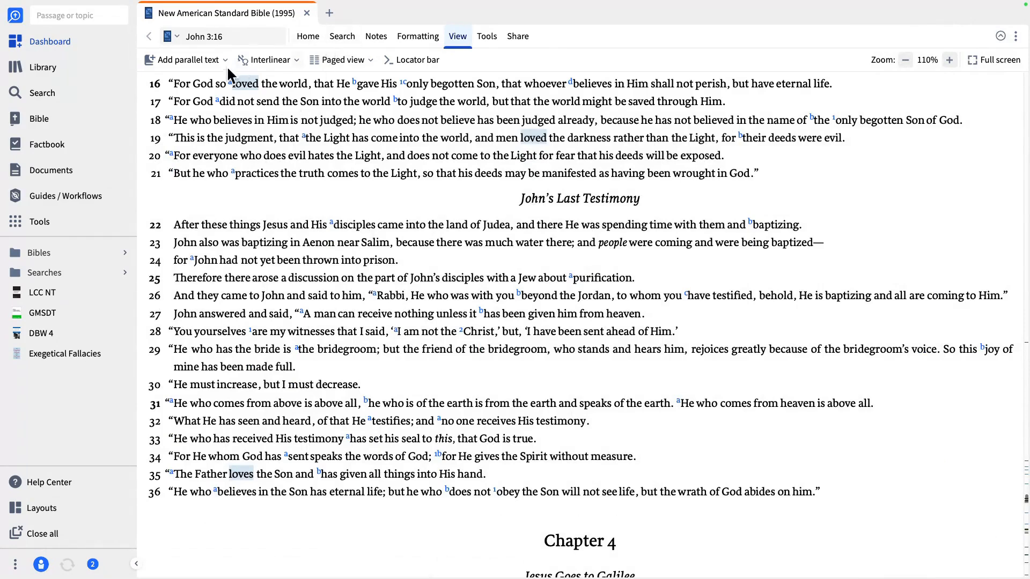
Open the inline search of the New American Standard Bible and change its search mode from Smart to Precise.
left_click(347, 35)
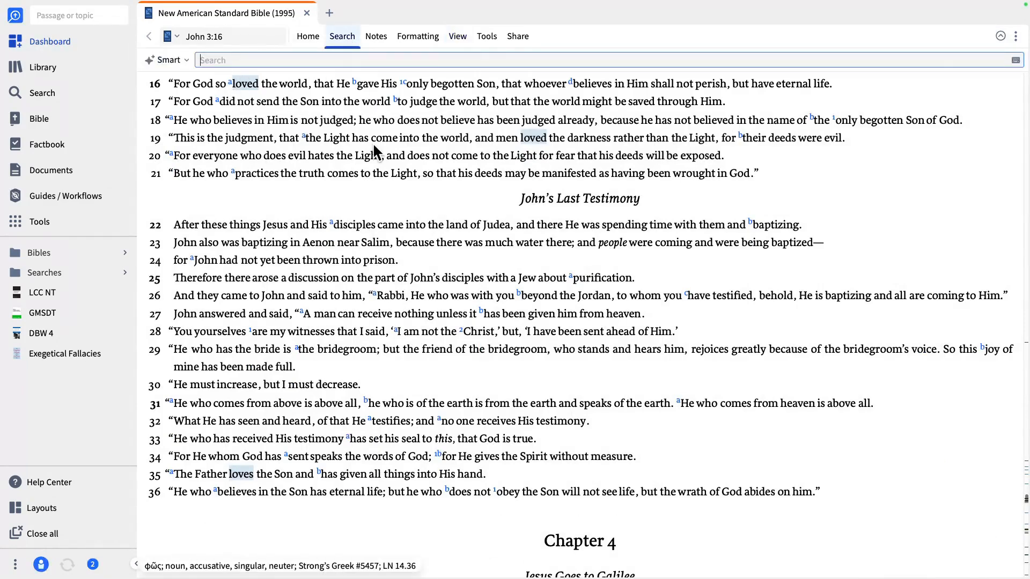
left_click(183, 61)
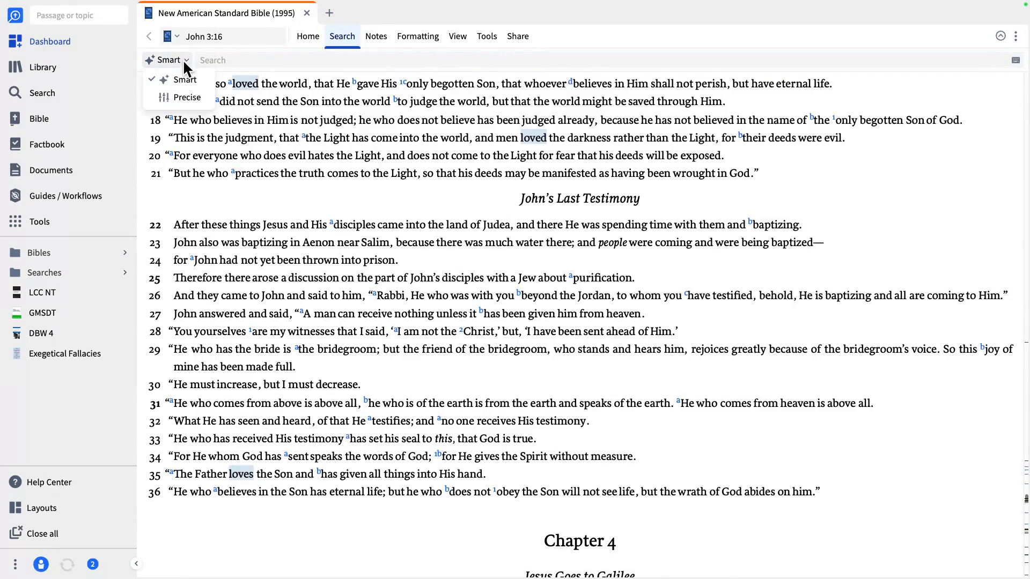
left_click(182, 95)
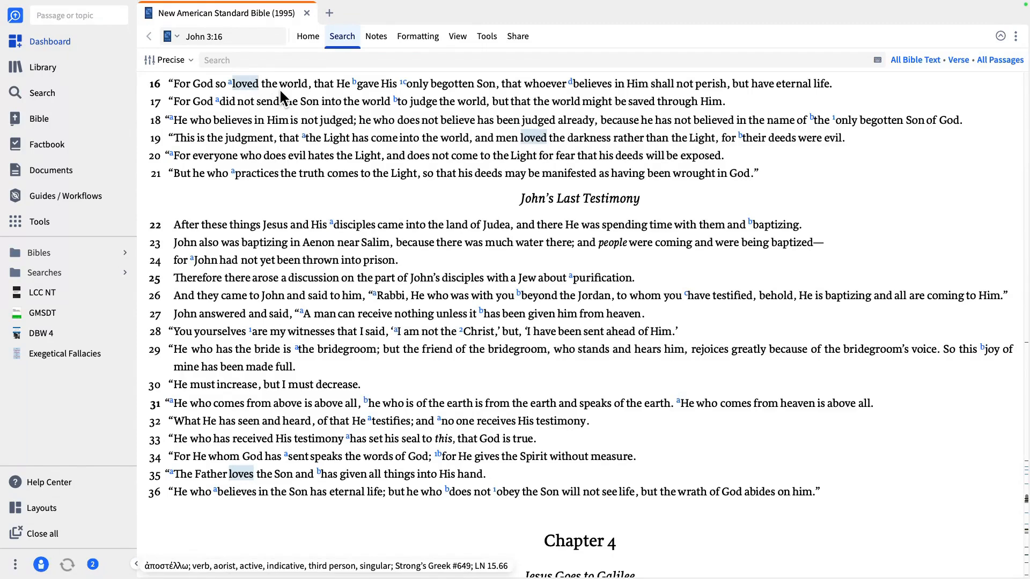
Build a Logos Greek morphology query for verbs in the imperative mood and run it inline in the Bible.
left_click(216, 60)
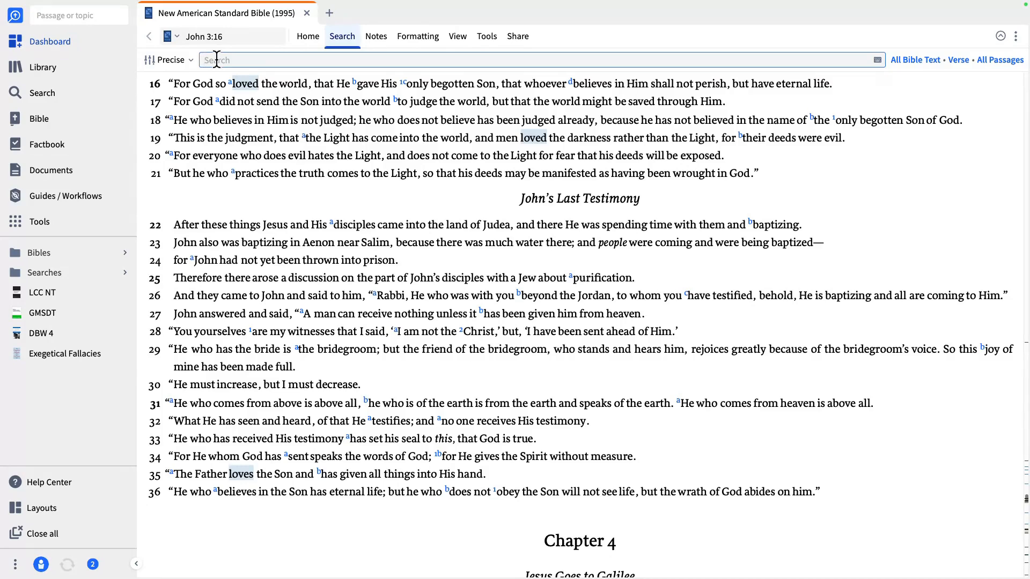
type("@")
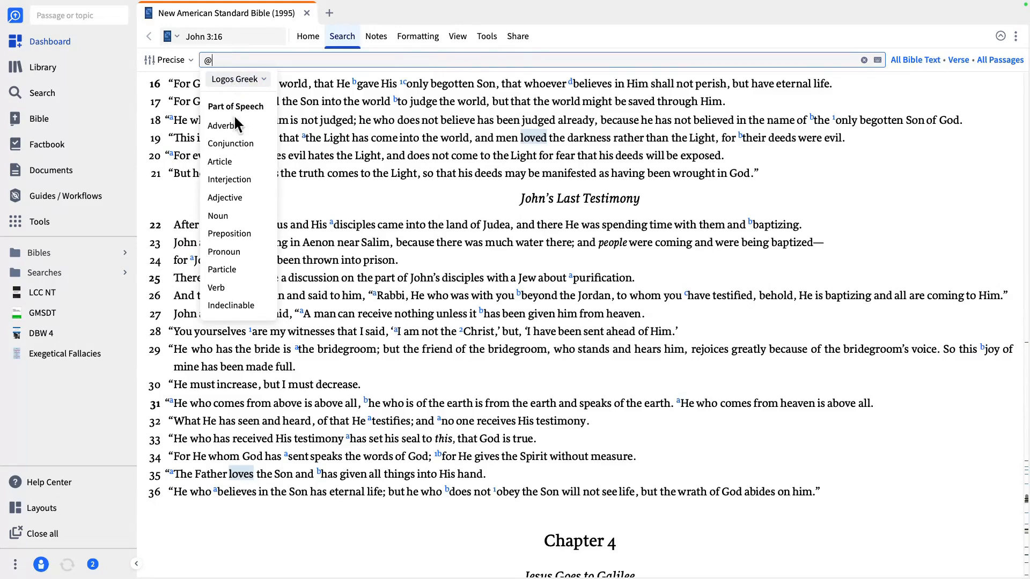
left_click(218, 286)
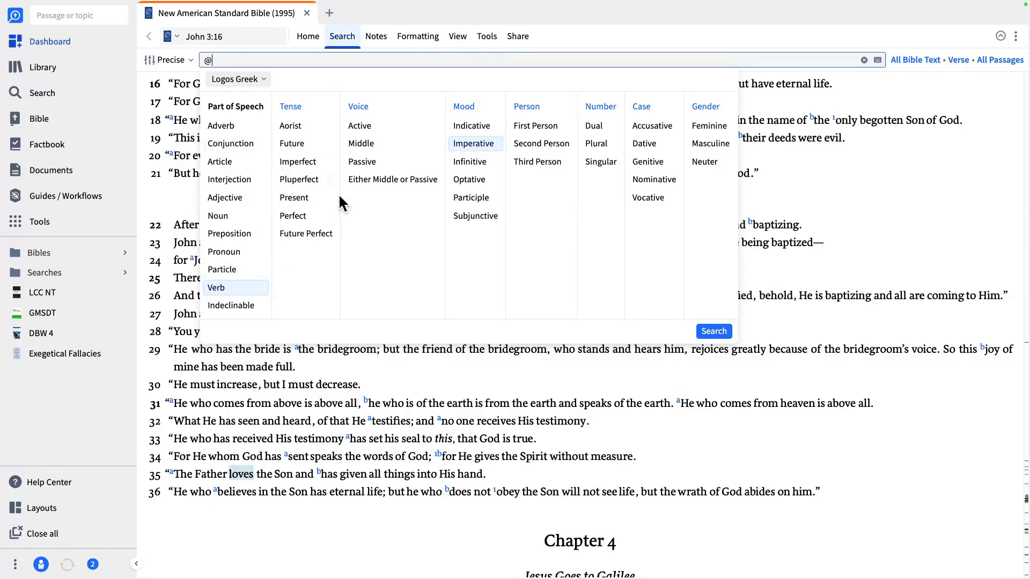
left_click(711, 331)
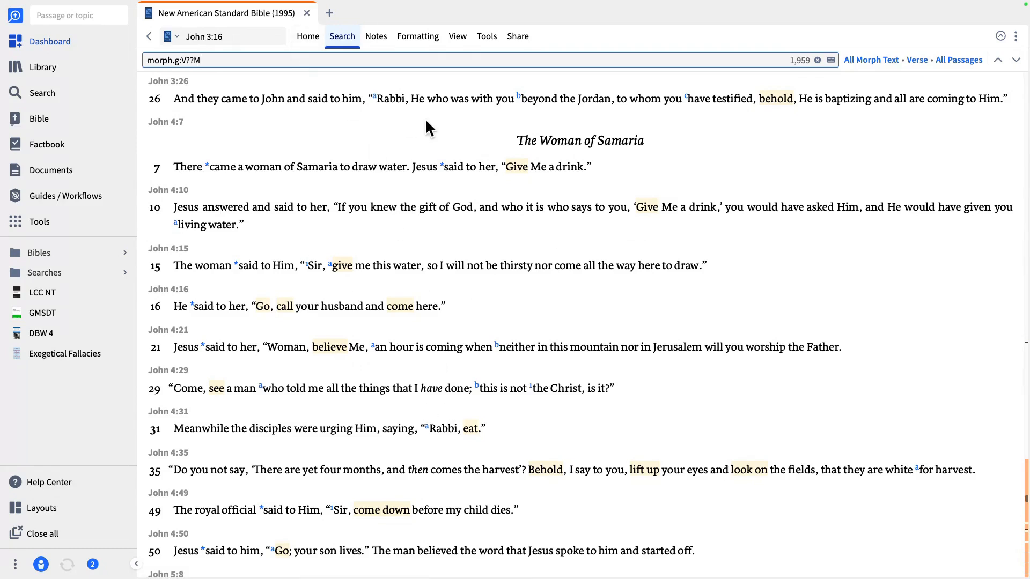
View the passage range choices for the imperative search, dismiss them without choosing one, and clear the search.
left_click(954, 60)
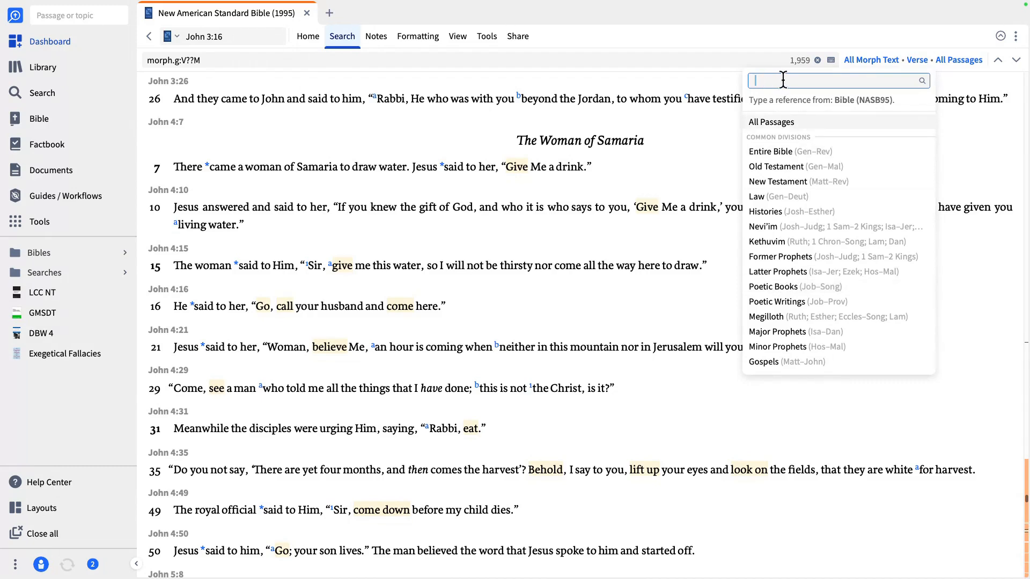
left_click(723, 125)
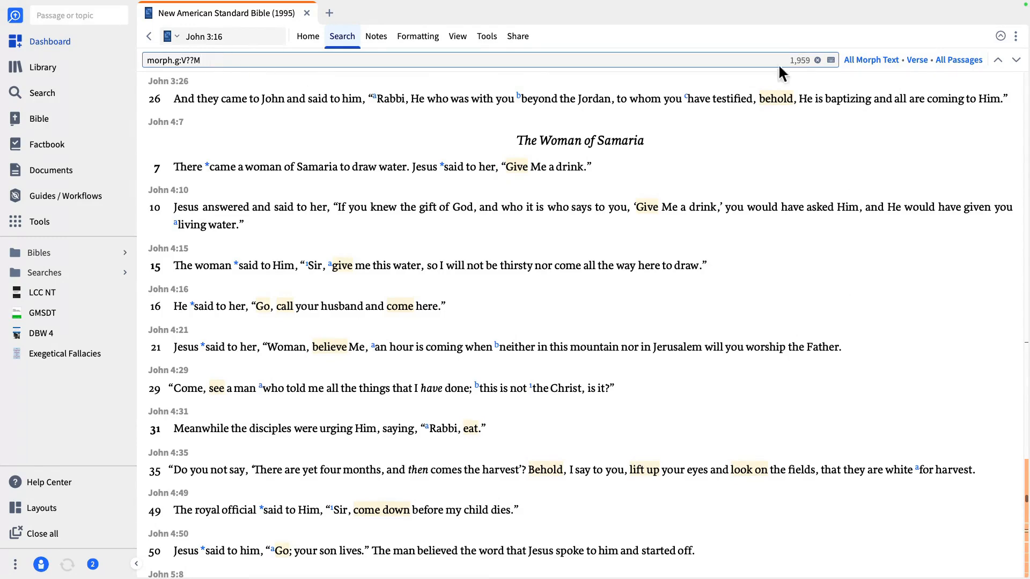
left_click(816, 60)
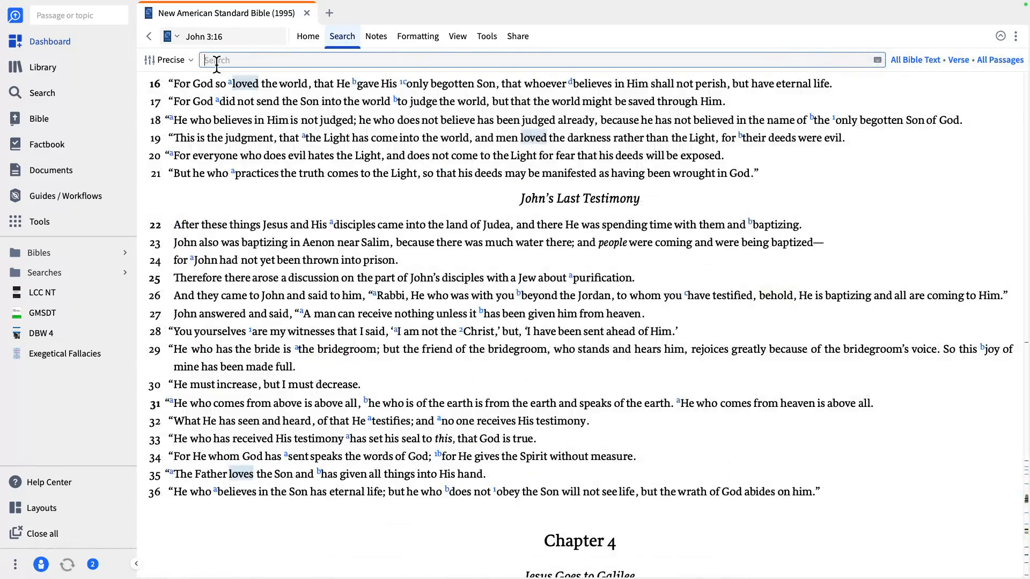
Run an inline Logos Greek morphology search for nouns in the nominative case, view the highlighted verses and clear the search.
type("@")
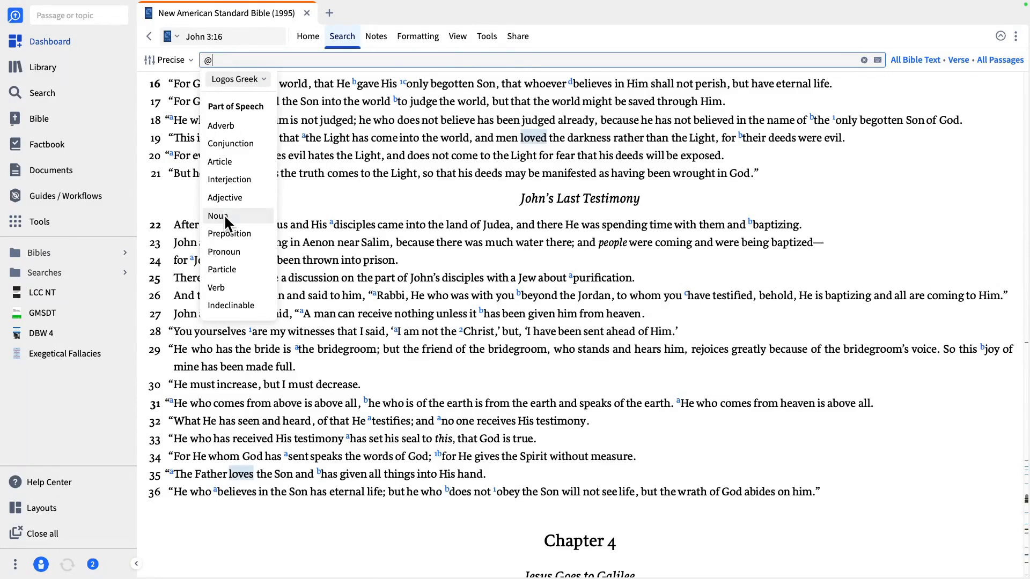
mouse_move(224, 217)
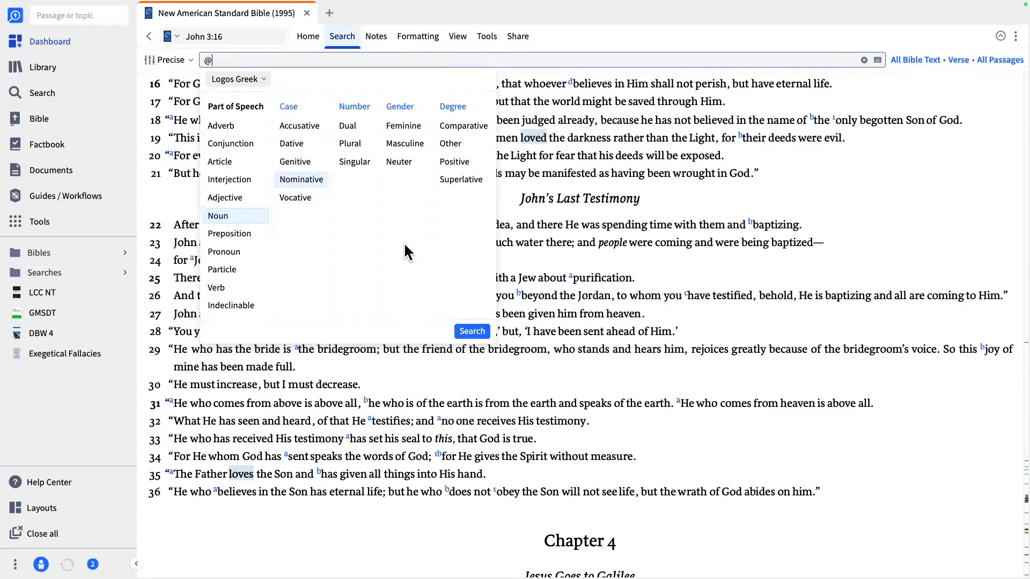
left_click(471, 332)
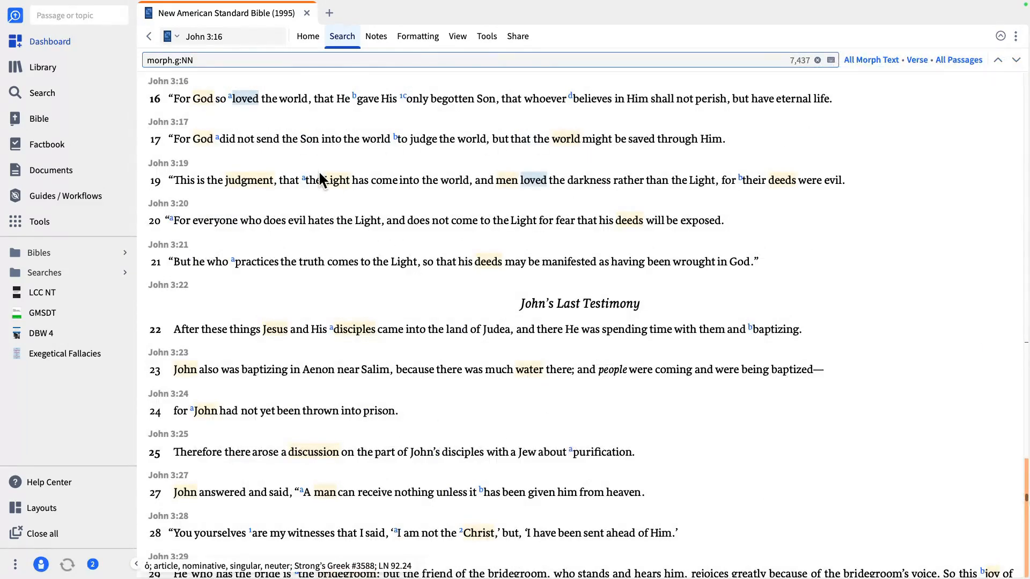
left_click(263, 119)
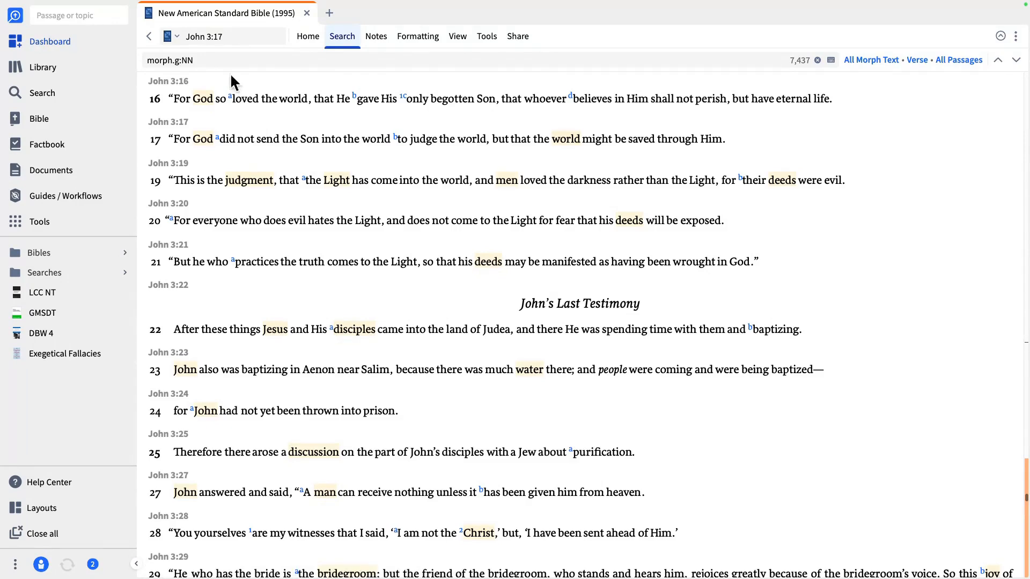
left_click(817, 58)
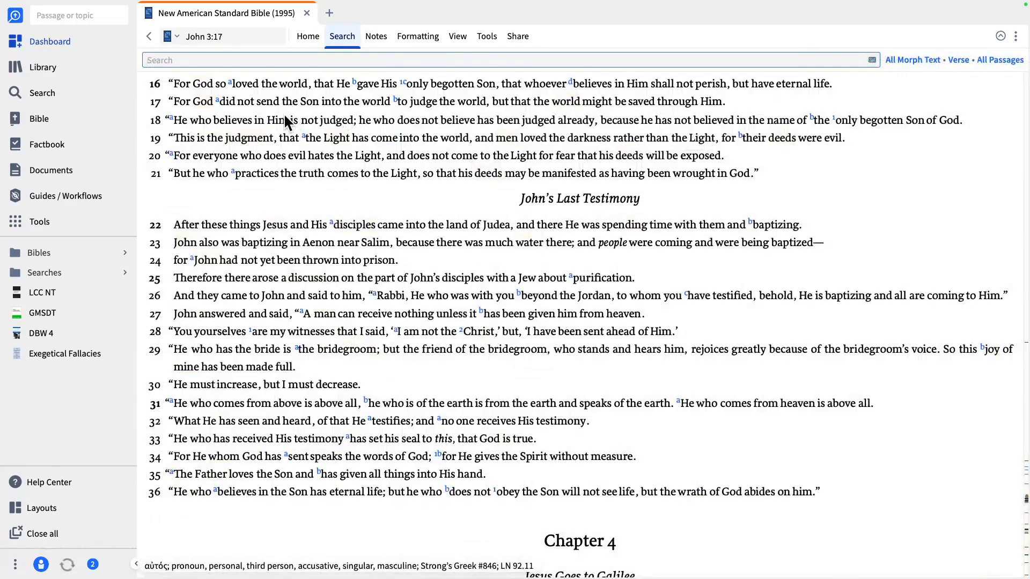
Review the word information for "loved" in John 3:16 from the word itself and in the Information tool, closing each view when done.
right_click(248, 87)
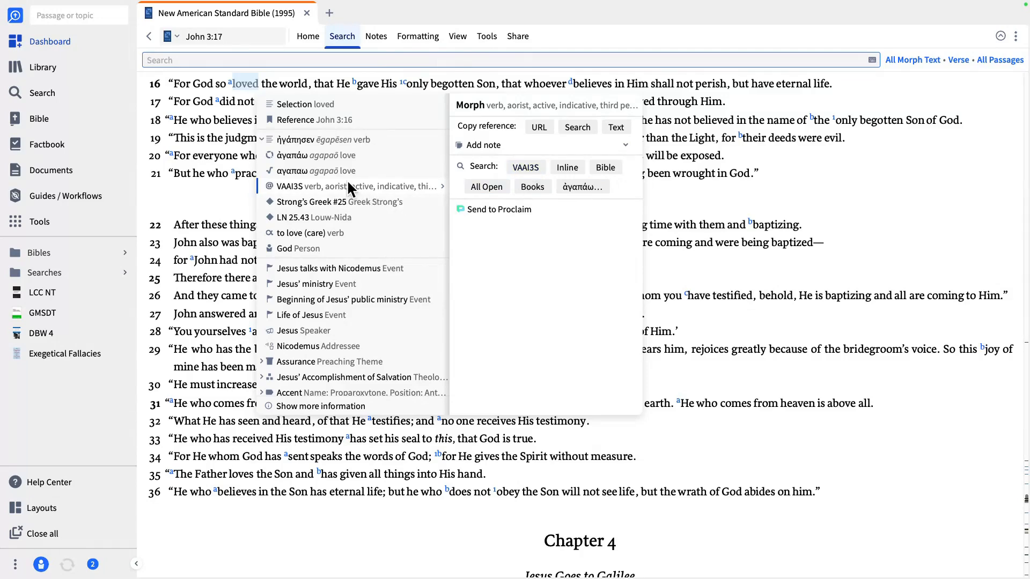
left_click(184, 197)
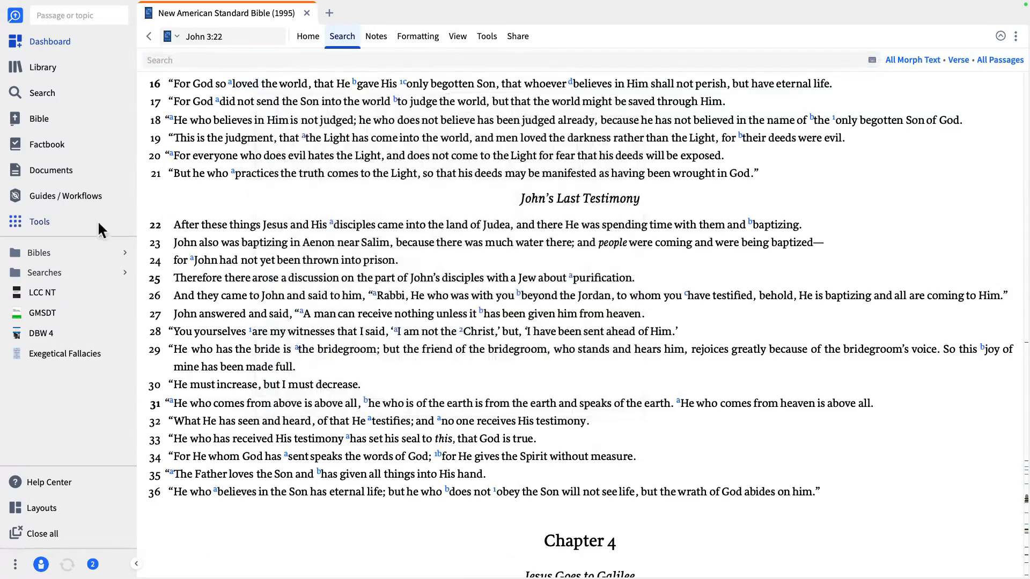
left_click(34, 222)
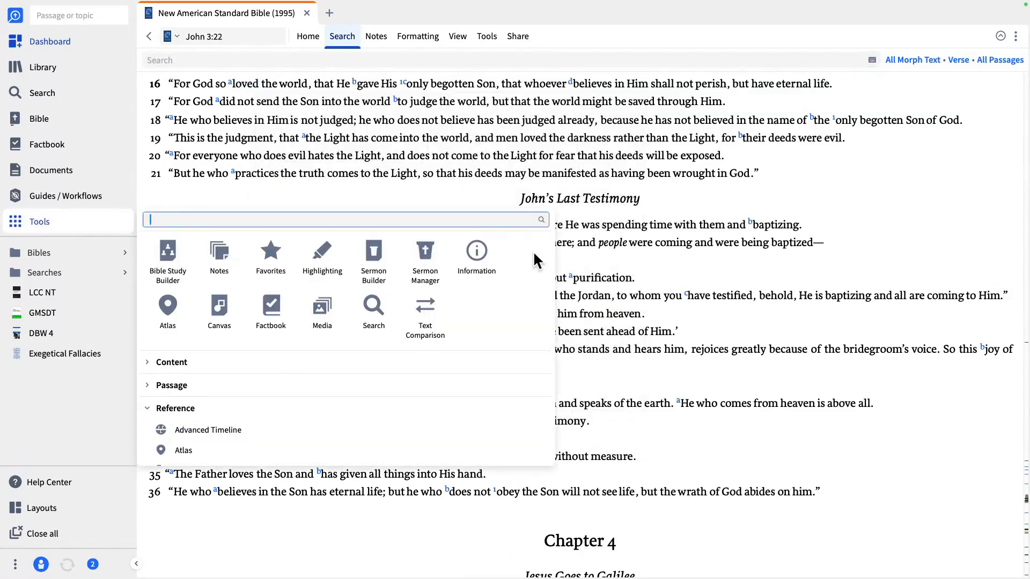
left_click(483, 251)
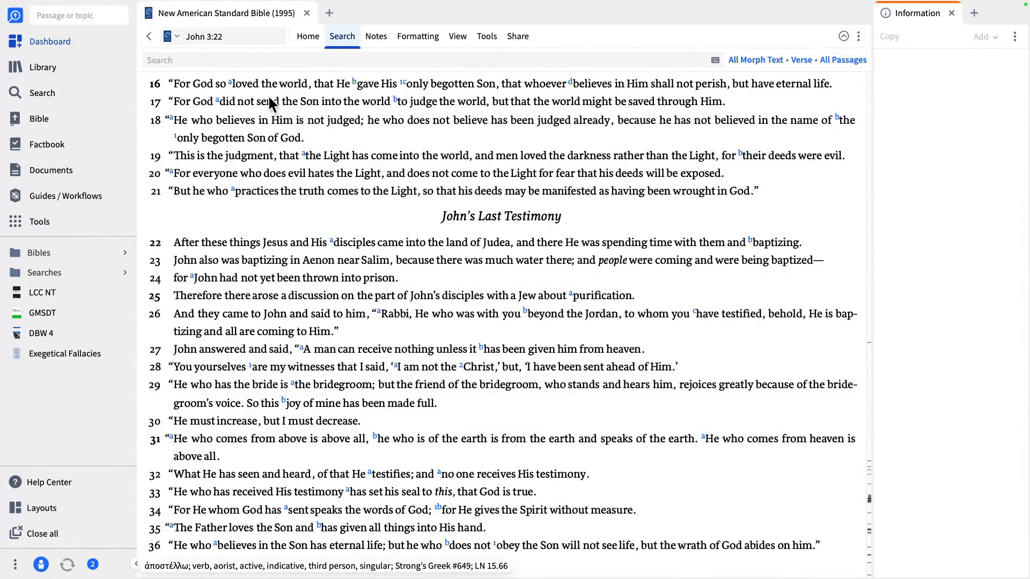
left_click(251, 82)
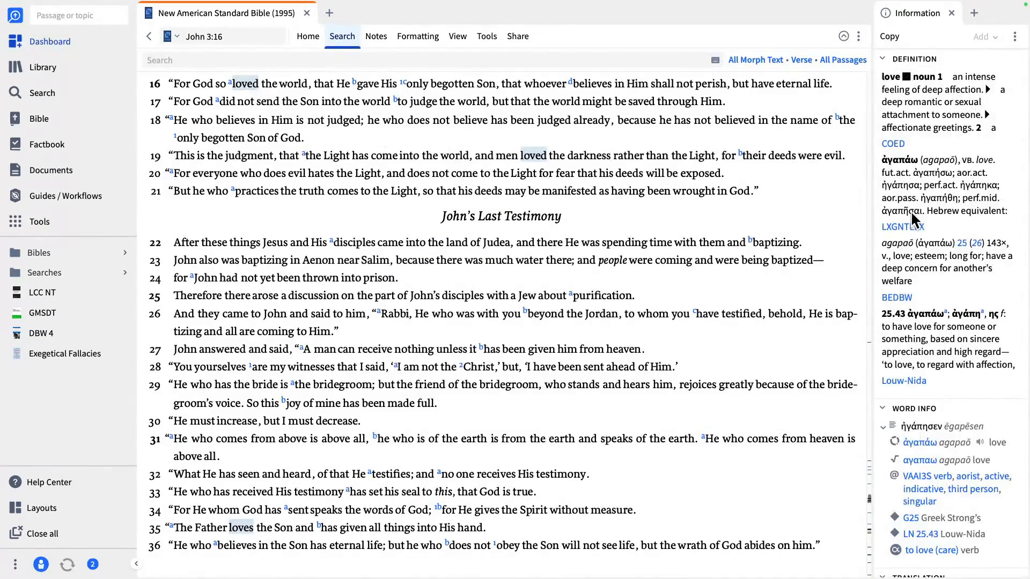
scroll(906, 418, "down", 1)
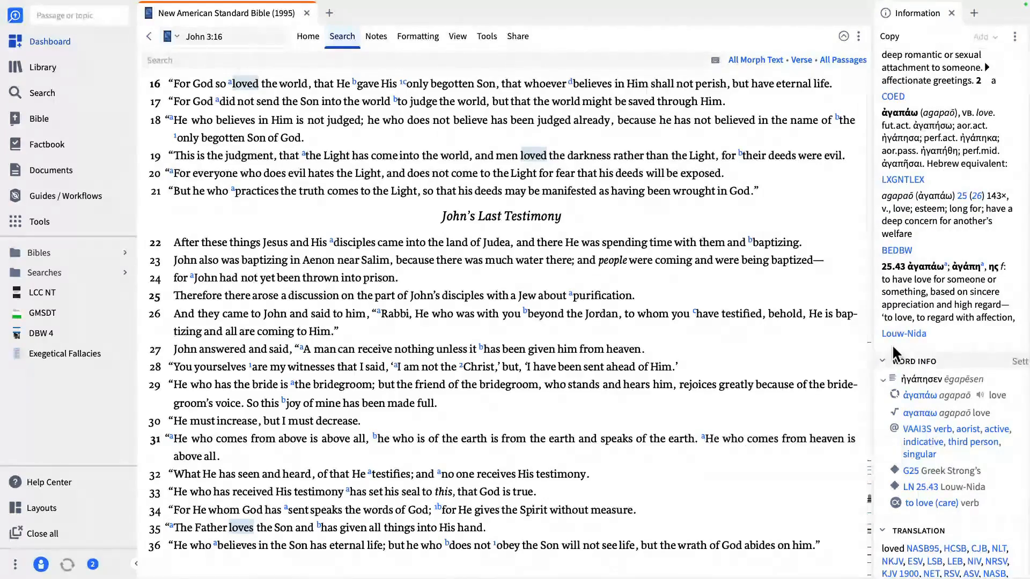
left_click(951, 13)
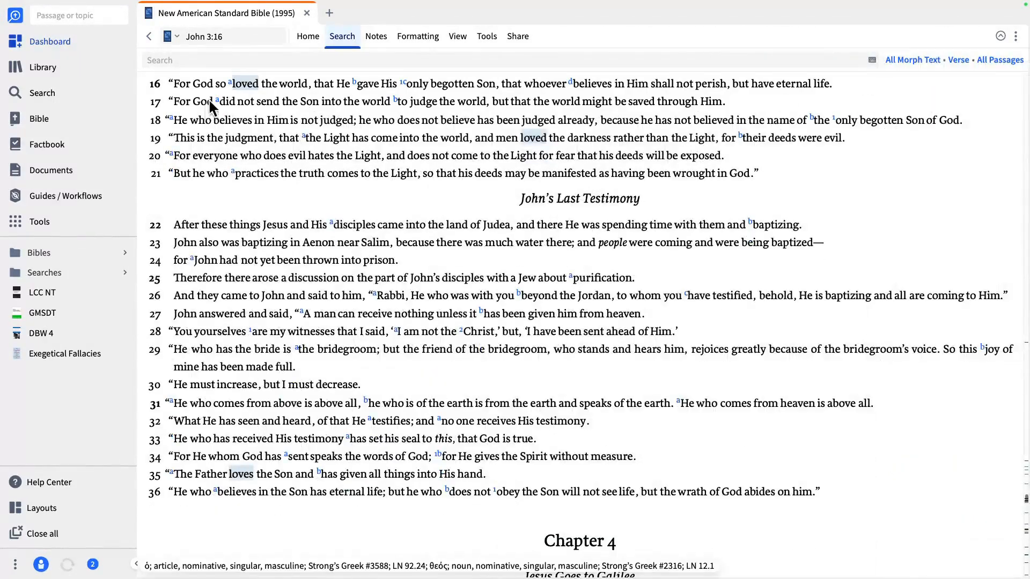
Start a morphology query with @ in the Bible's inline search, view the Logos Greek parts of speech and dismiss the list.
left_click(188, 61)
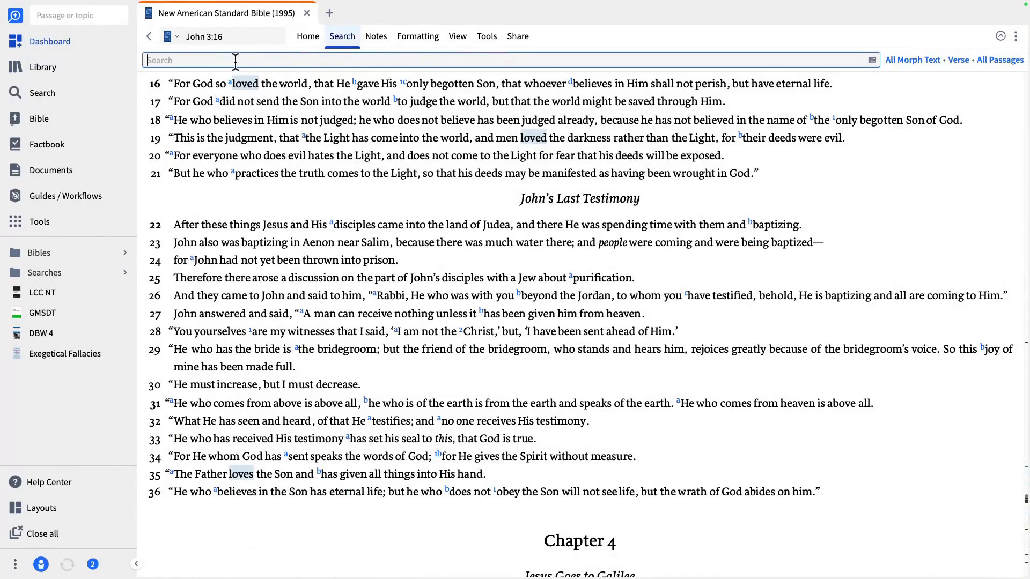
type("@")
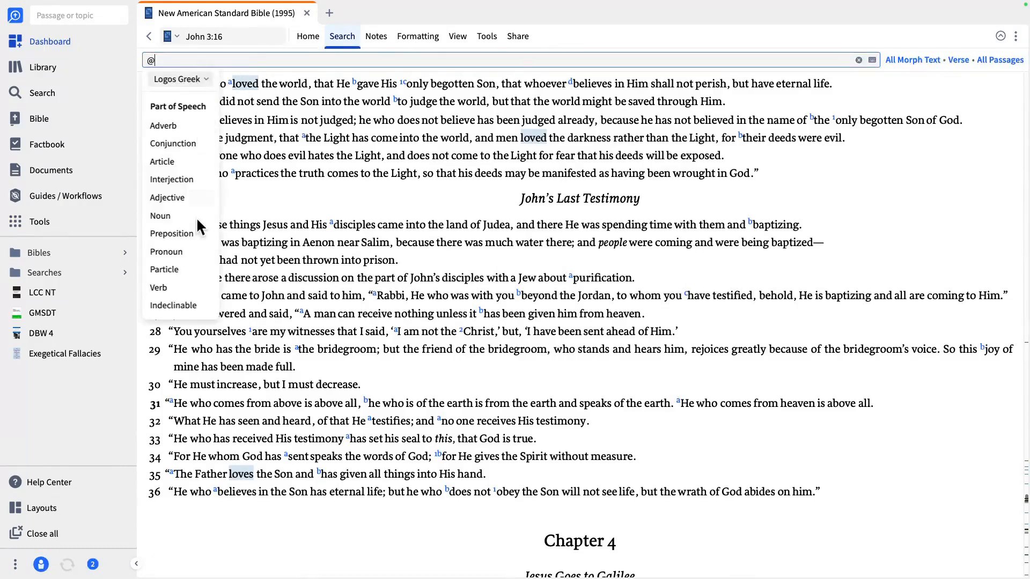
left_click(280, 188)
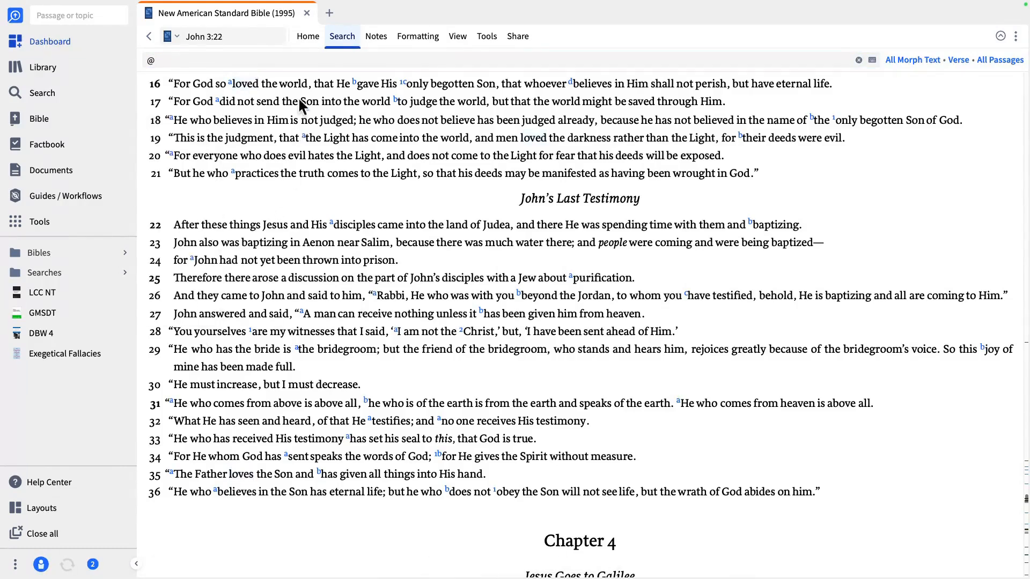
Turn on the interlinear display for the Bible text, look over the lines under John 3:16, and turn the display off again.
left_click(431, 37)
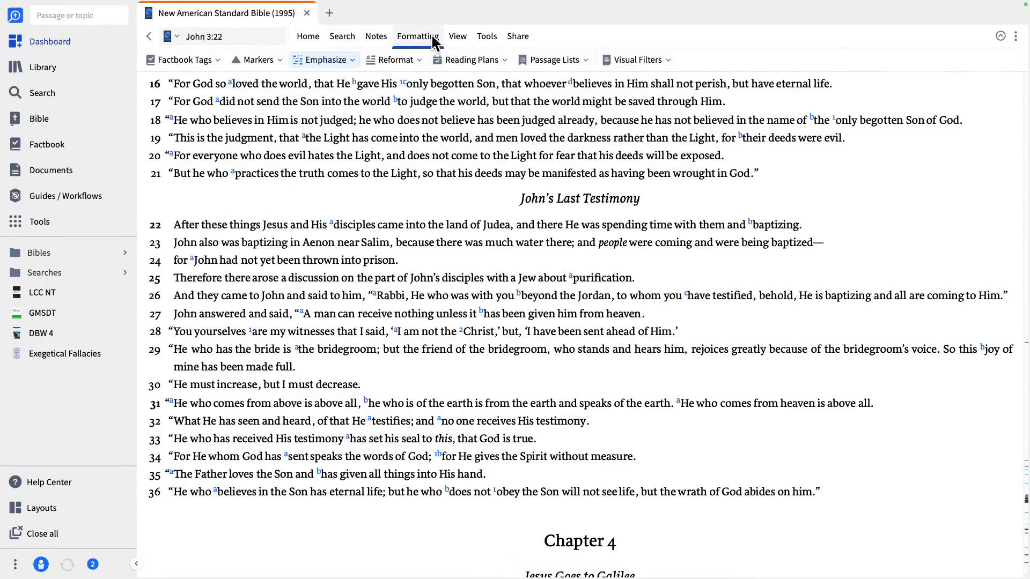
left_click(458, 38)
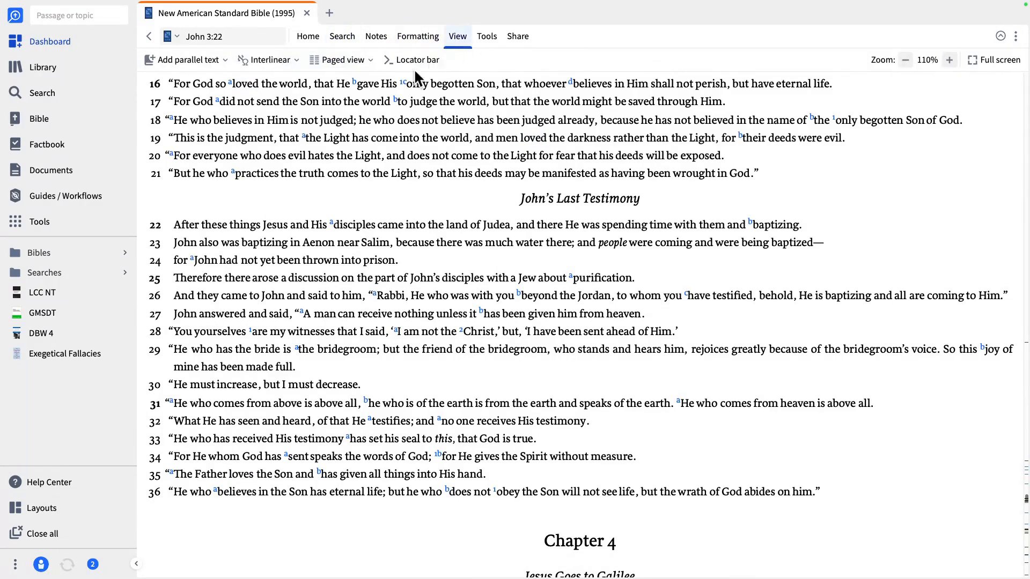
left_click(294, 59)
left_click(380, 81)
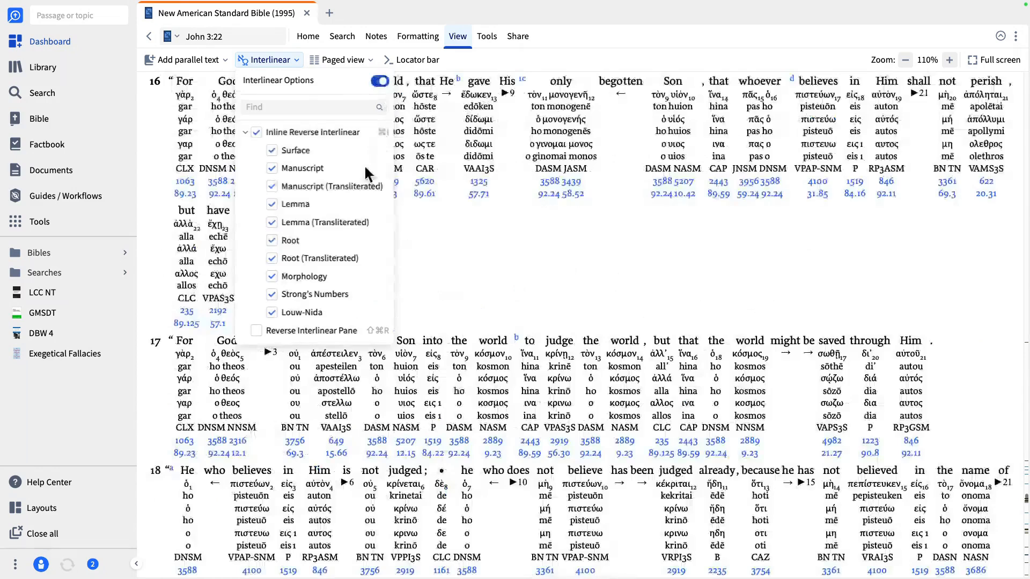
left_click(426, 256)
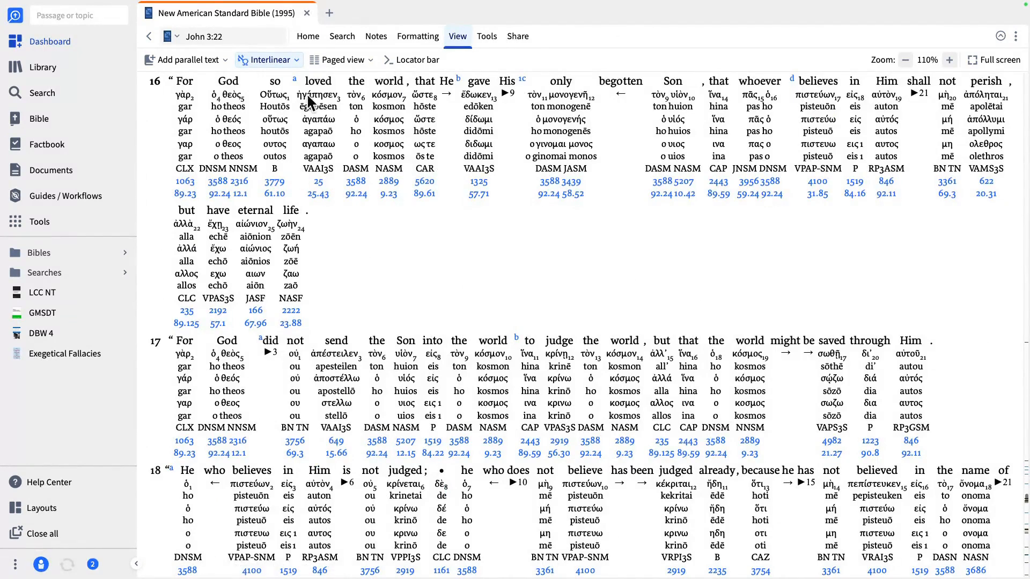
left_click(295, 61)
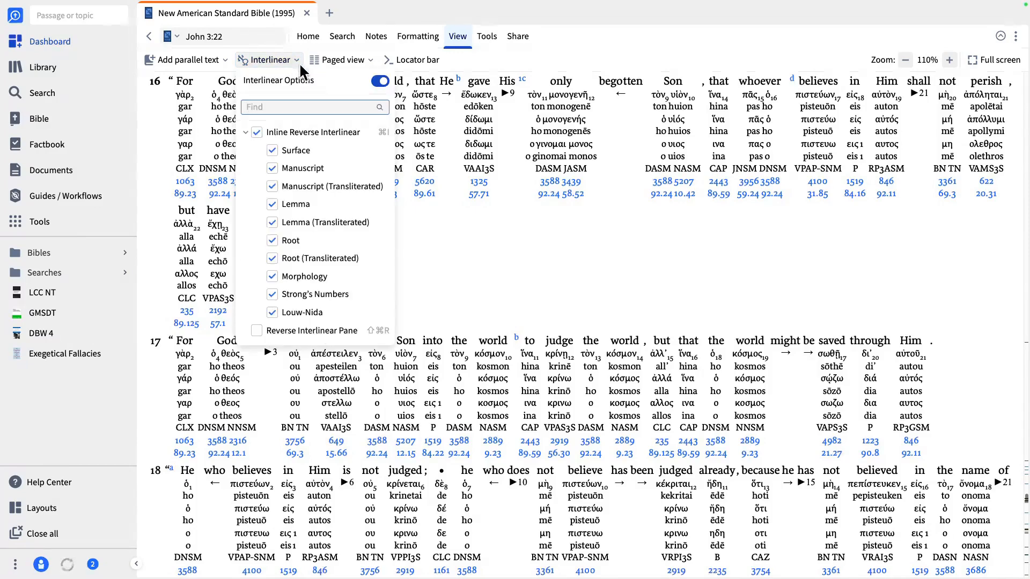
left_click(379, 81)
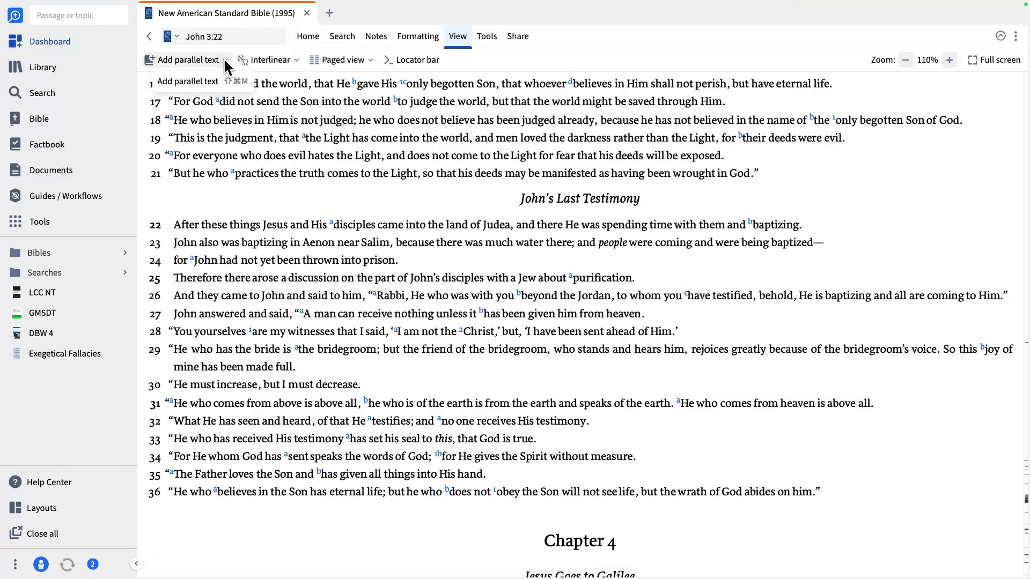
Navigate the New American Standard Bible to Luke 22:31.
left_click(234, 37)
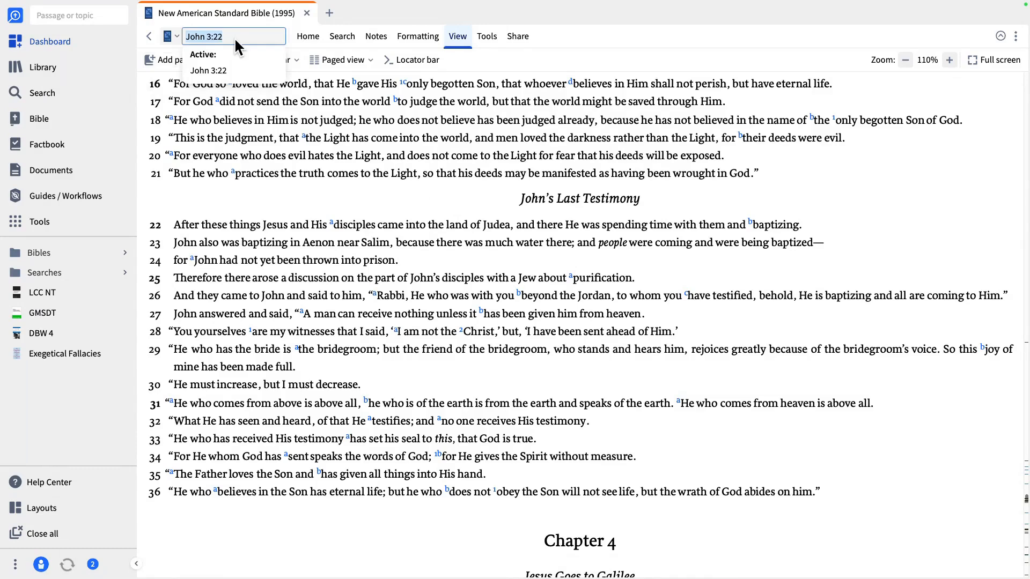
type("Luke 22:31")
key("Return")
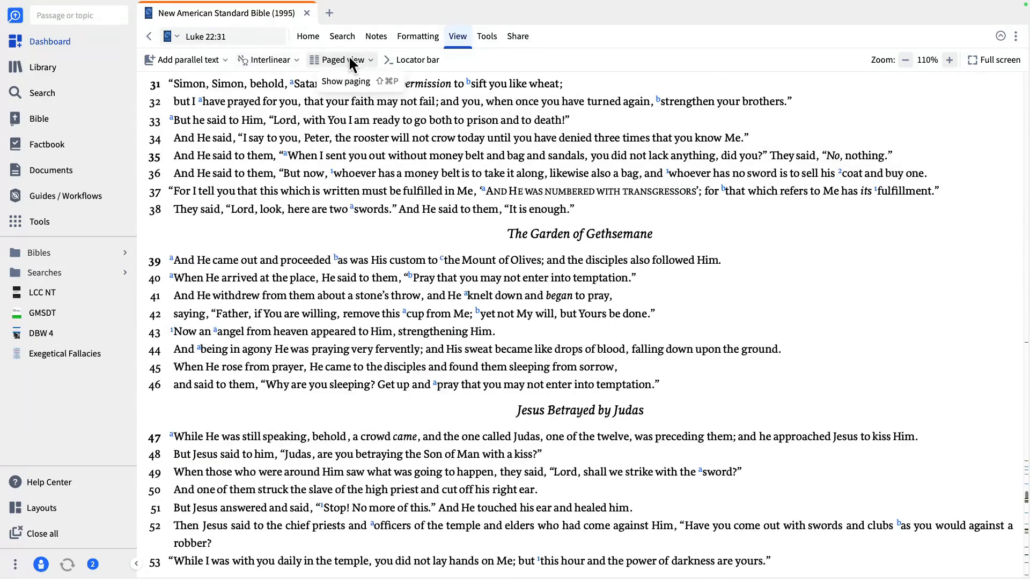
Turn on visual filters in the Bible to format the Greek nouns, pronouns and verbs in Luke 22.
left_click(408, 38)
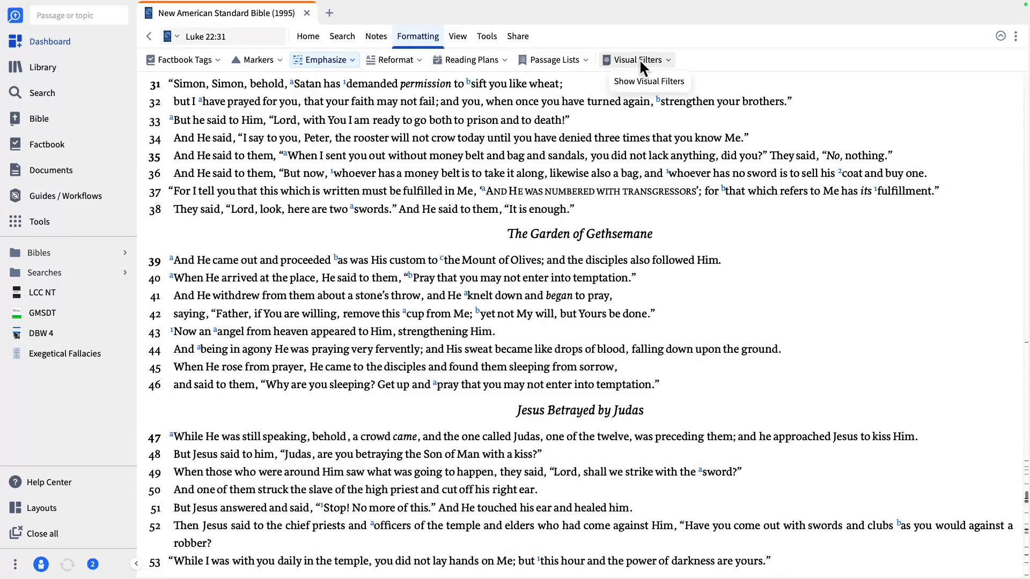
left_click(668, 59)
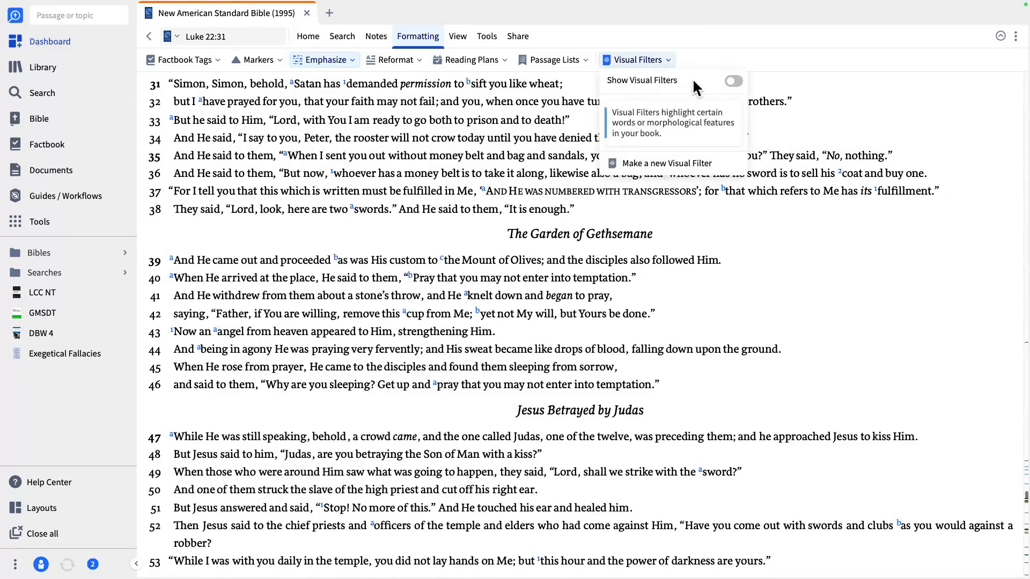
left_click(731, 80)
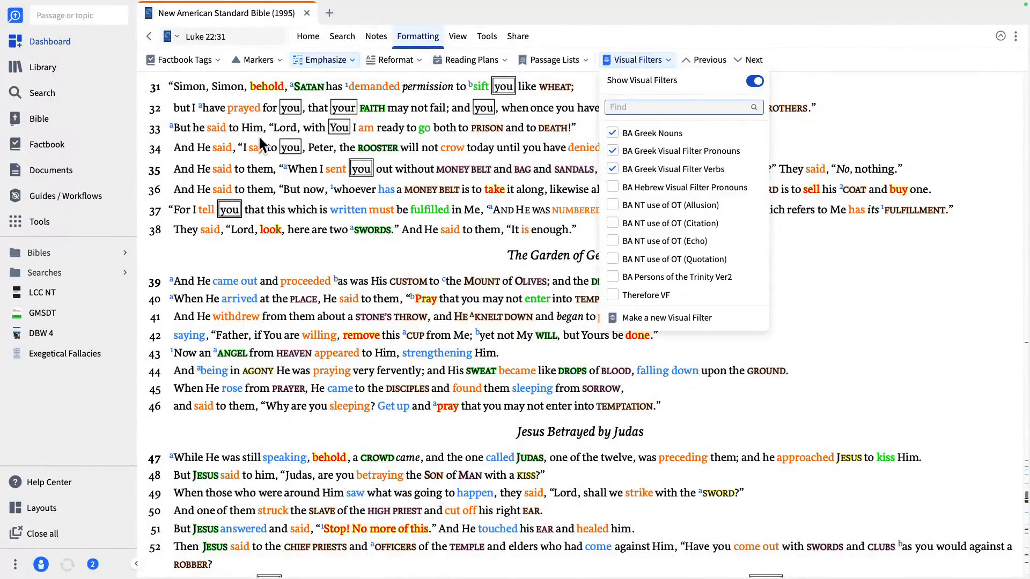
left_click(290, 274)
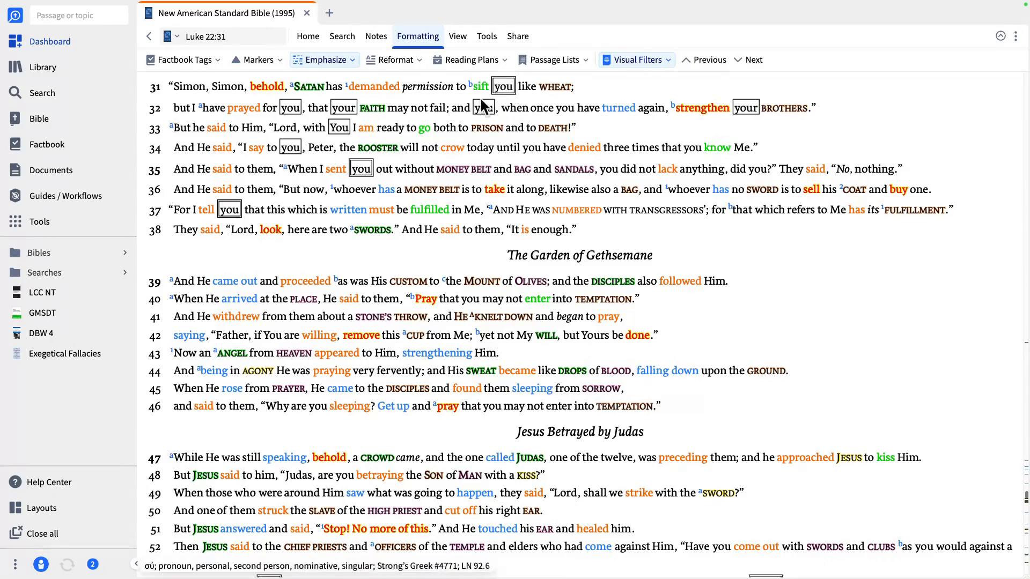
Switch the Bible's visual filters off and back on to compare the plain and formatted text of Luke 22.
left_click(667, 60)
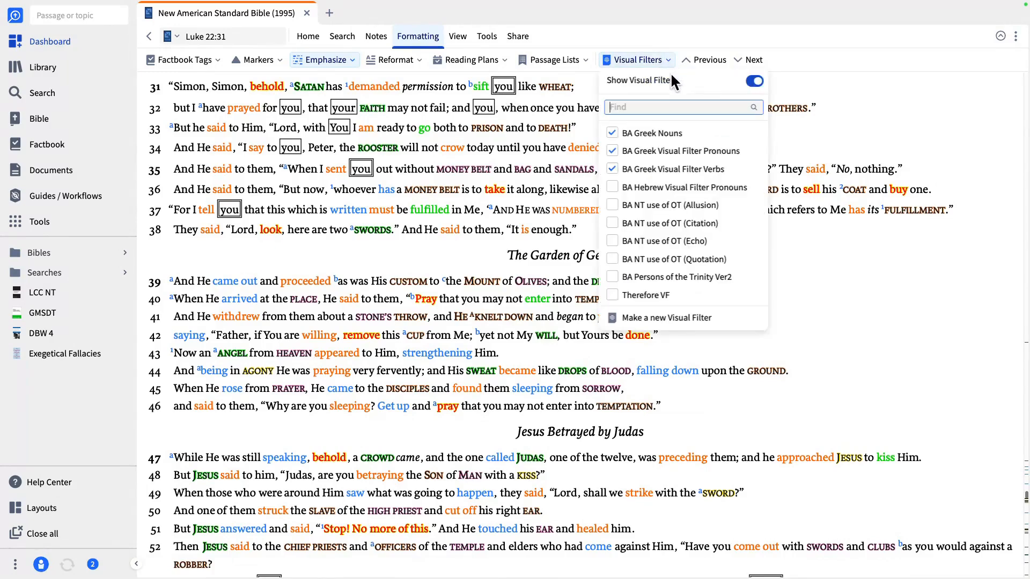
left_click(751, 81)
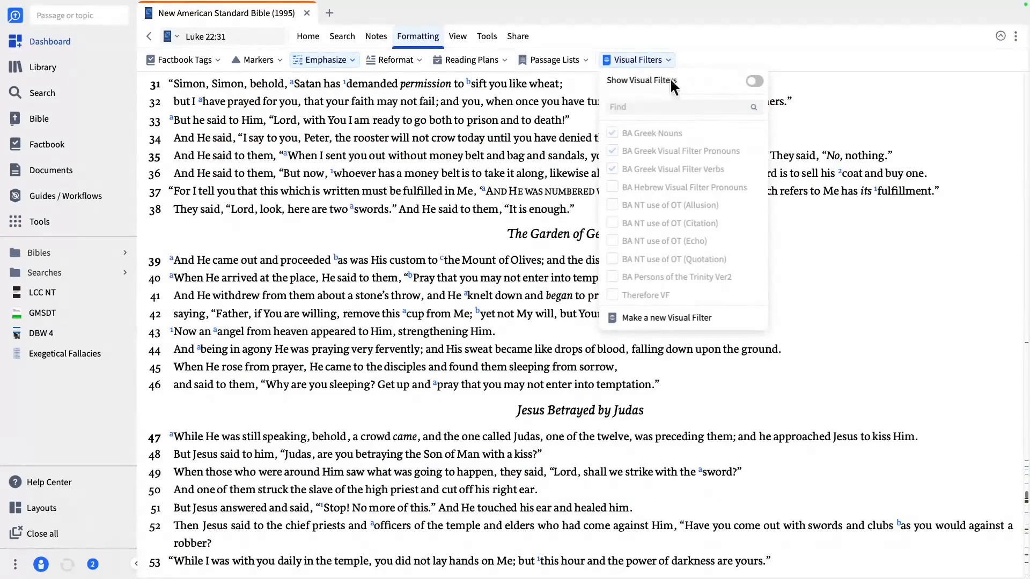
left_click(752, 83)
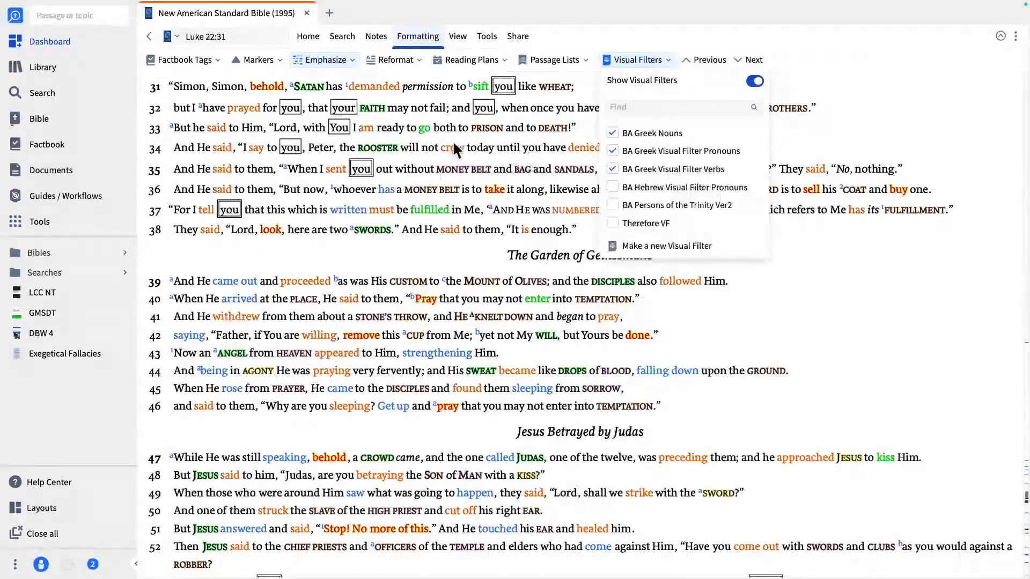
left_click(382, 243)
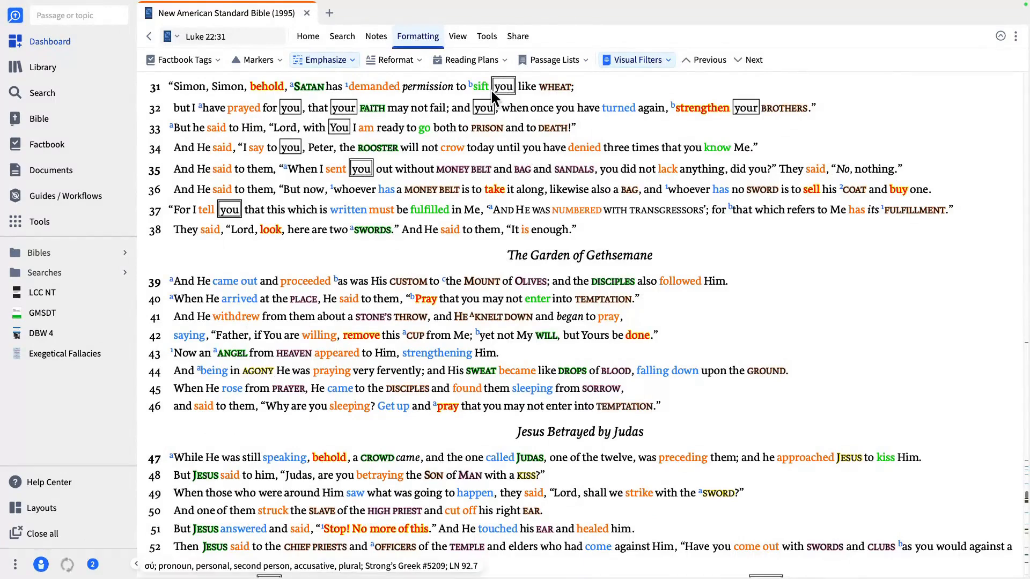
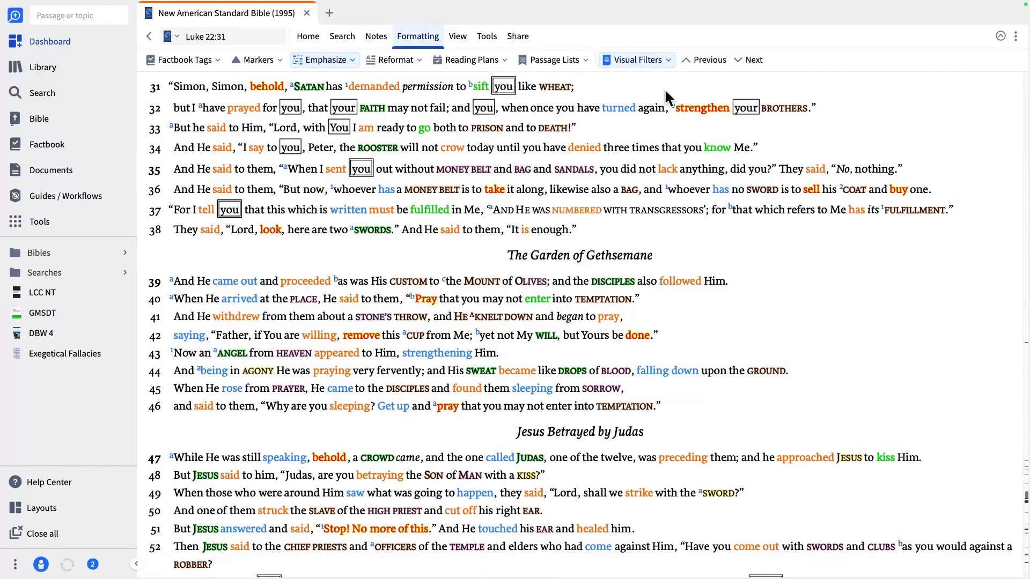
Deselect the BA Greek Nouns, BA Greek Visual Filter Pronouns and BA Greek Visual Filter Verbs filters for the Bible.
left_click(667, 65)
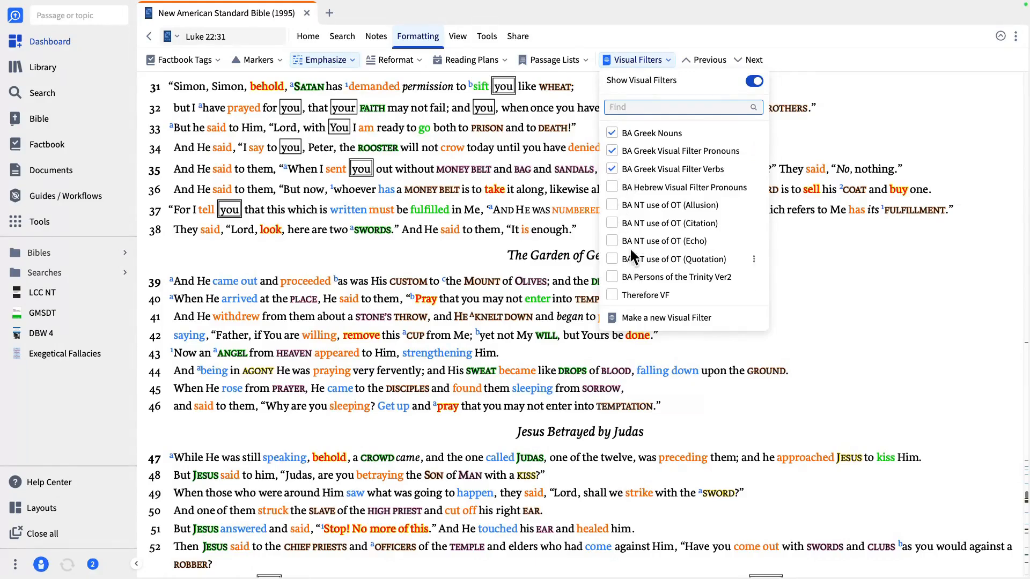
left_click(613, 132)
left_click(612, 149)
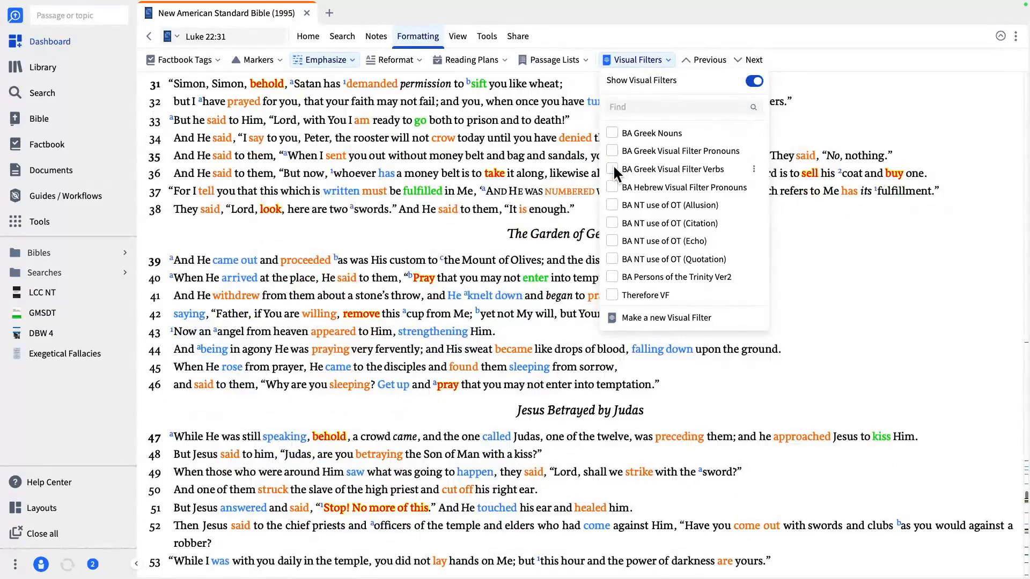
left_click(613, 169)
left_click(865, 109)
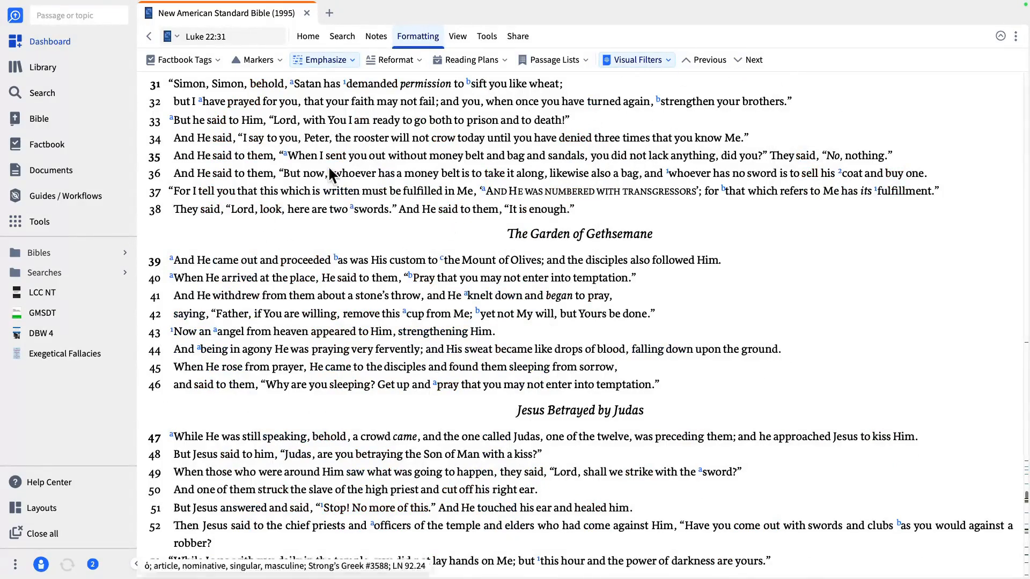
Dock the Bible in one half of the workspace and create a new Visual Filter document beside it.
left_click_drag(203, 17, 836, 179)
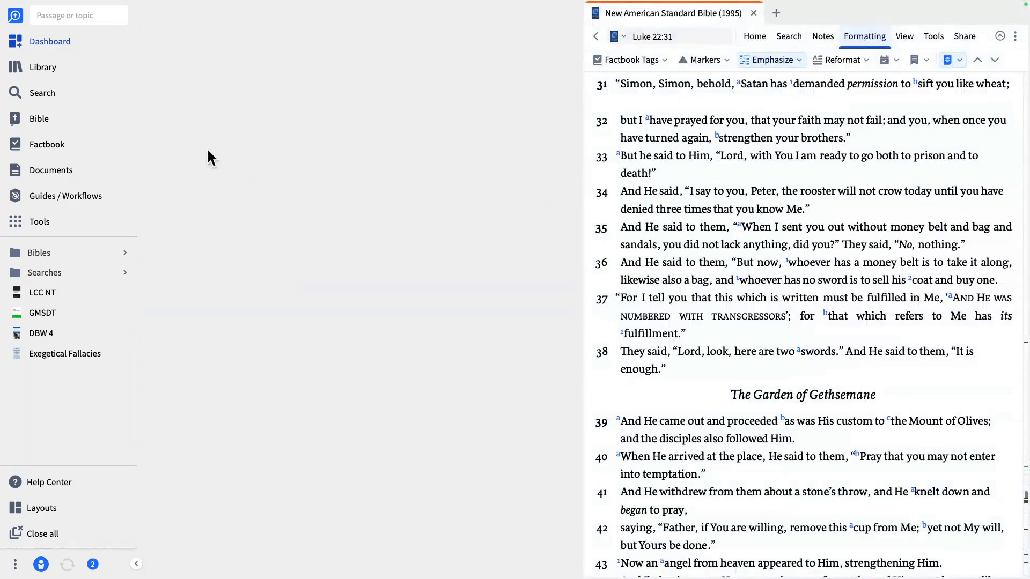
left_click(43, 175)
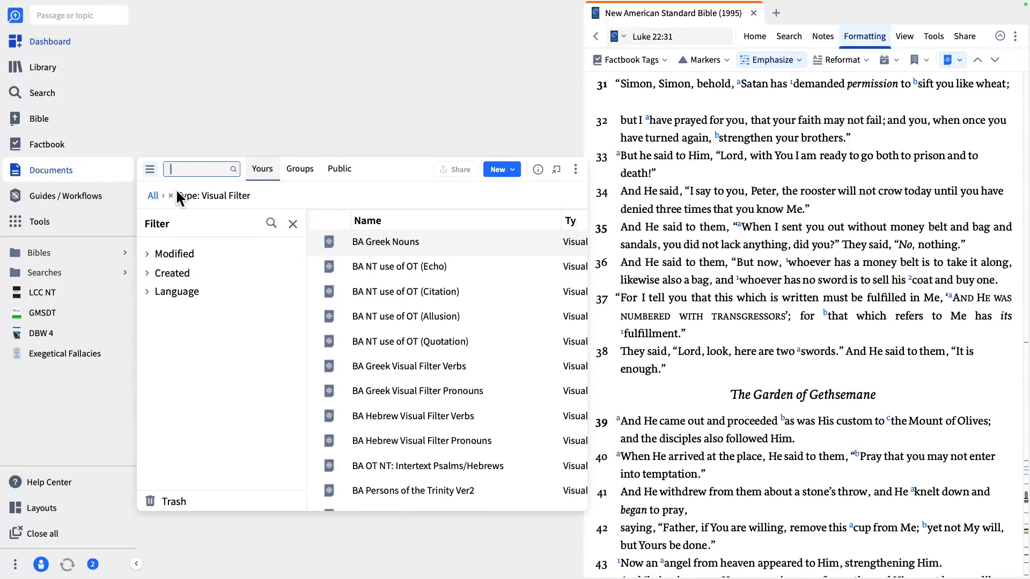
left_click(154, 196)
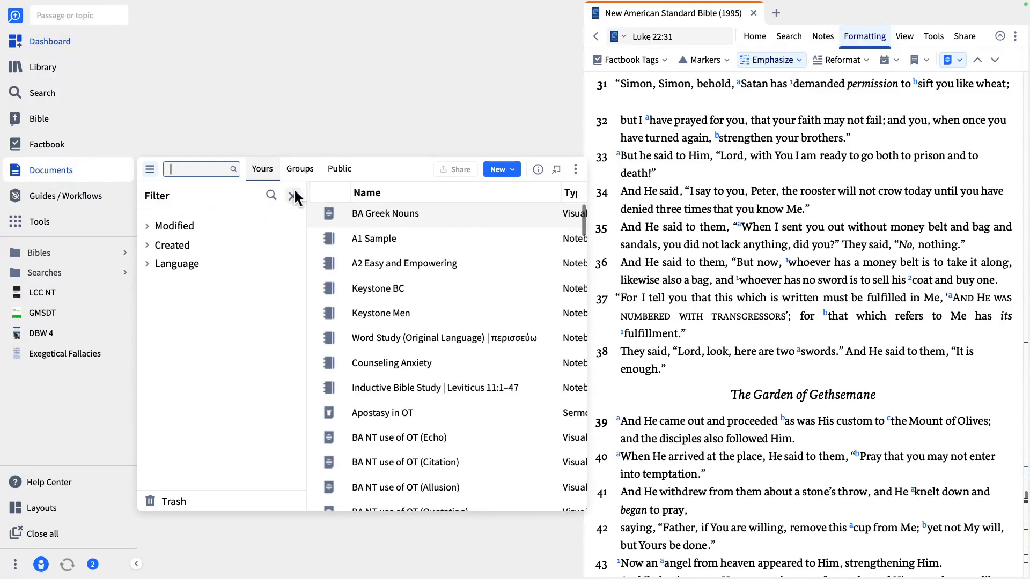
left_click(514, 170)
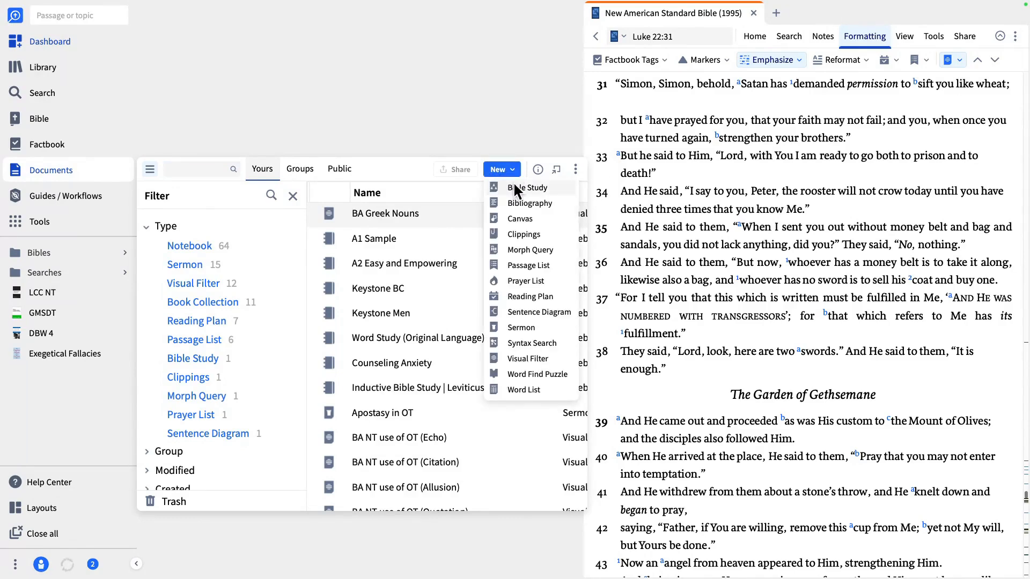
left_click(517, 360)
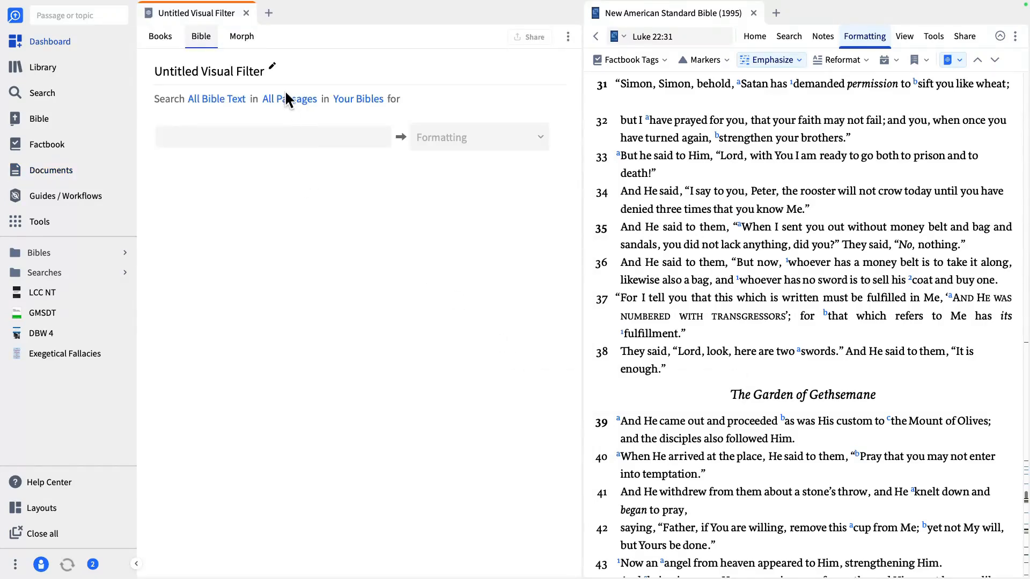
Make the new visual filter a morphology filter and title it "WB Greek Nouns".
left_click(241, 43)
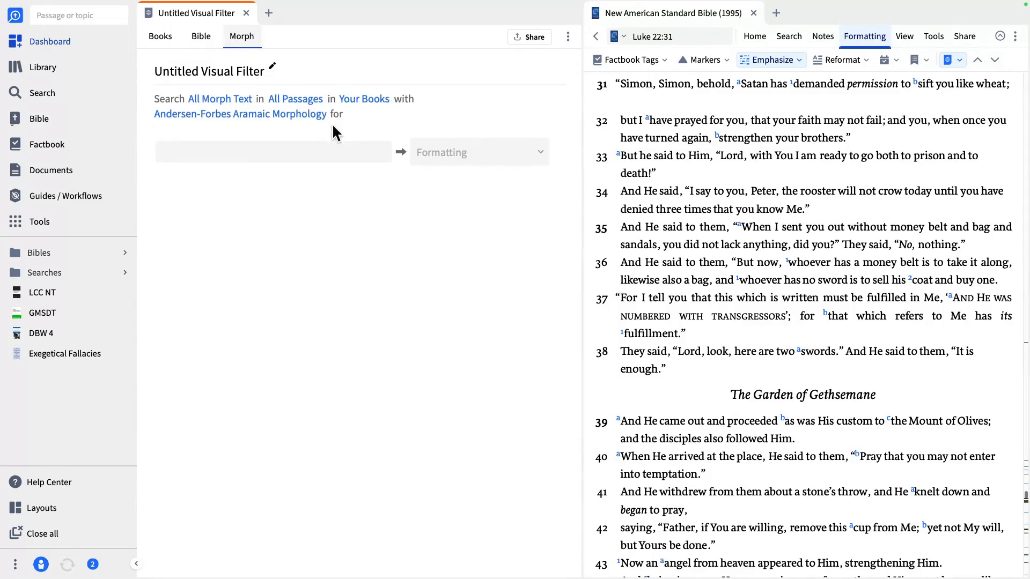
left_click(247, 73)
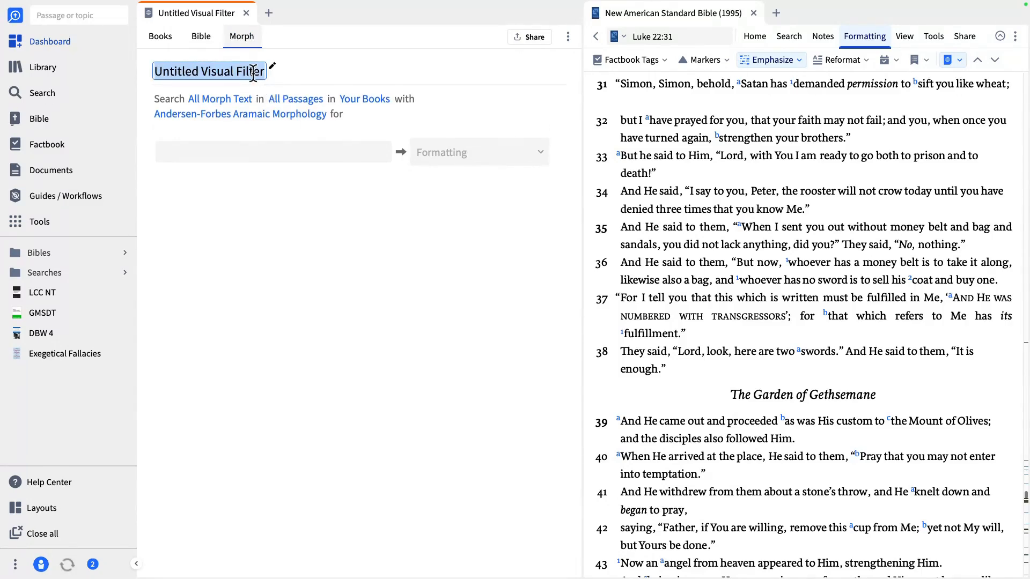
type("WB")
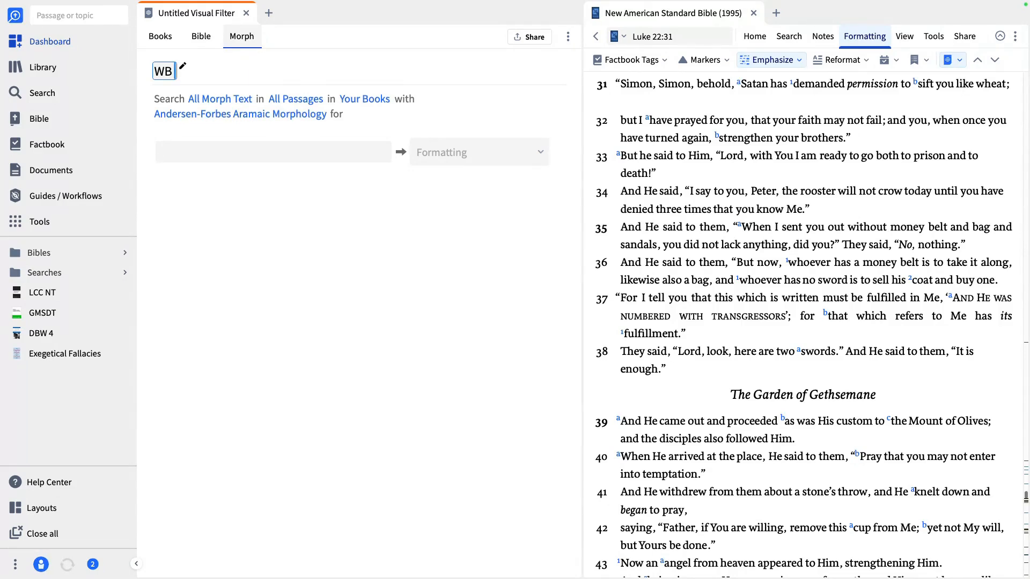
type("Greek Nouns")
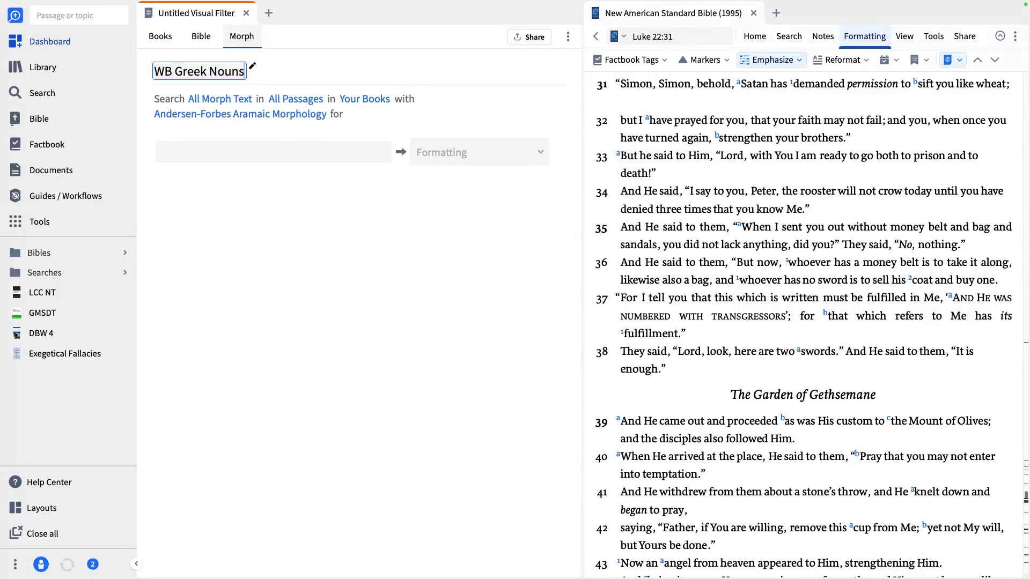
key("Return")
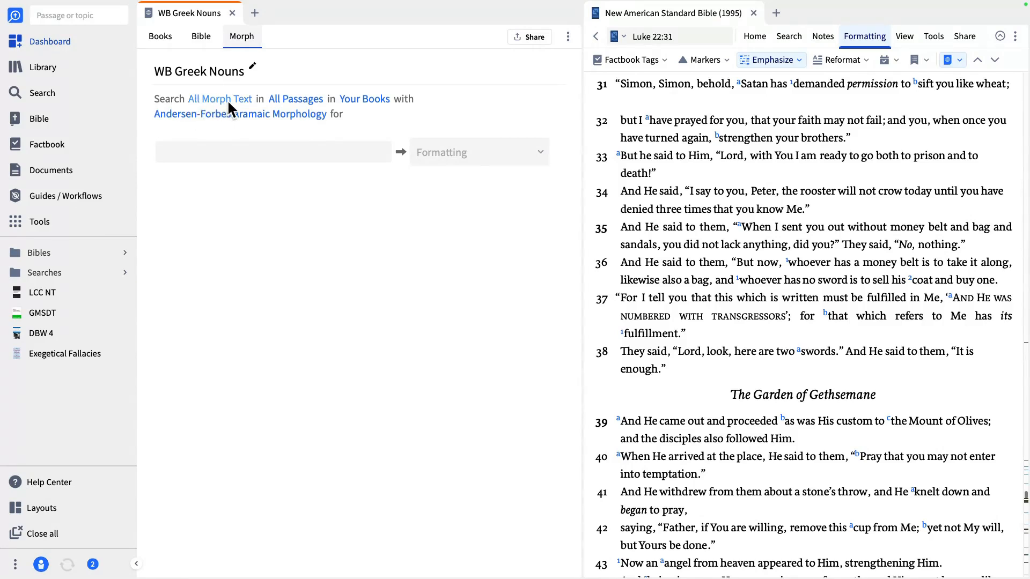
Review the filter's passage range without changing it and set its morphology to Logos Greek Morphology.
left_click(302, 98)
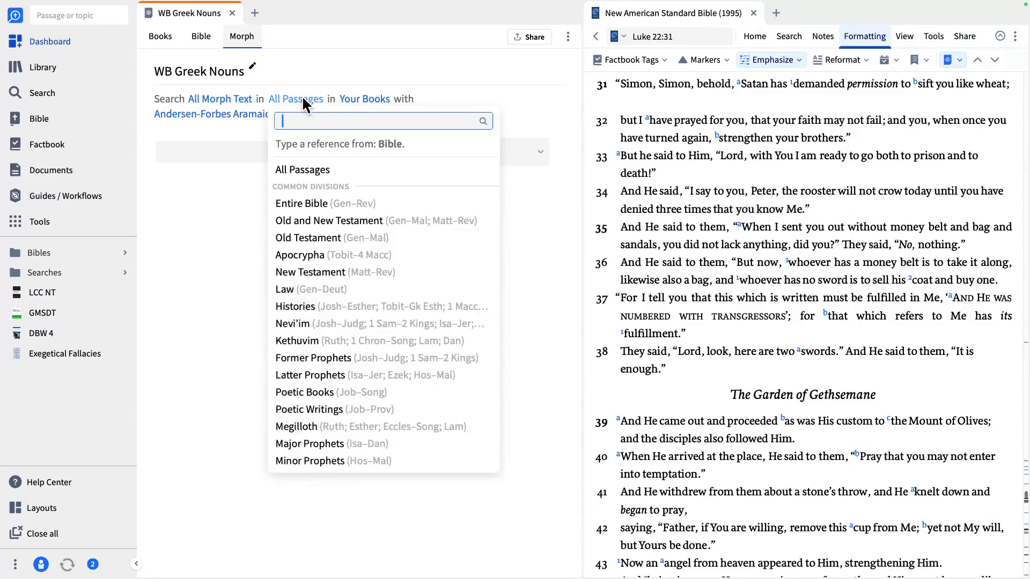
left_click(303, 98)
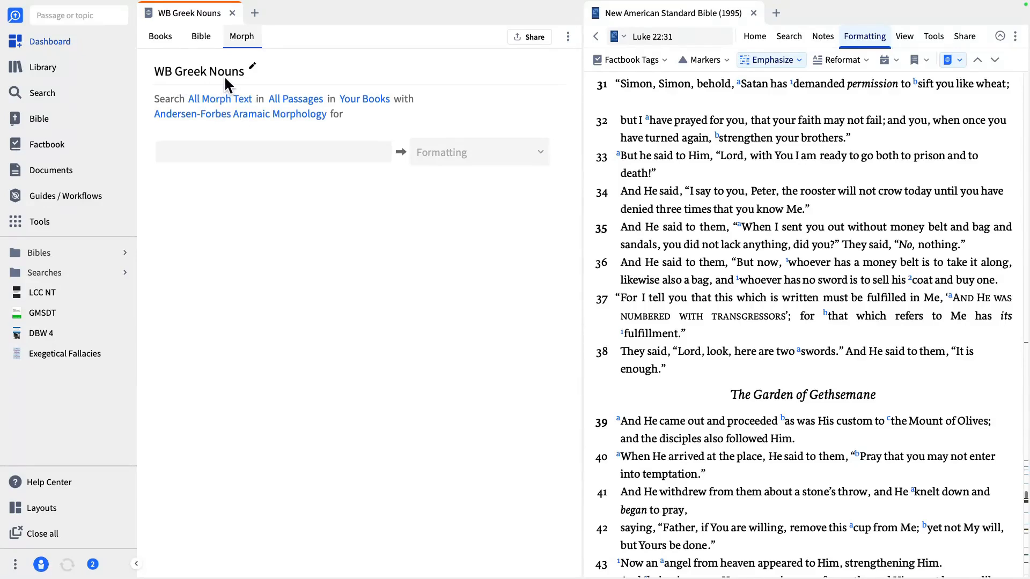
left_click(241, 115)
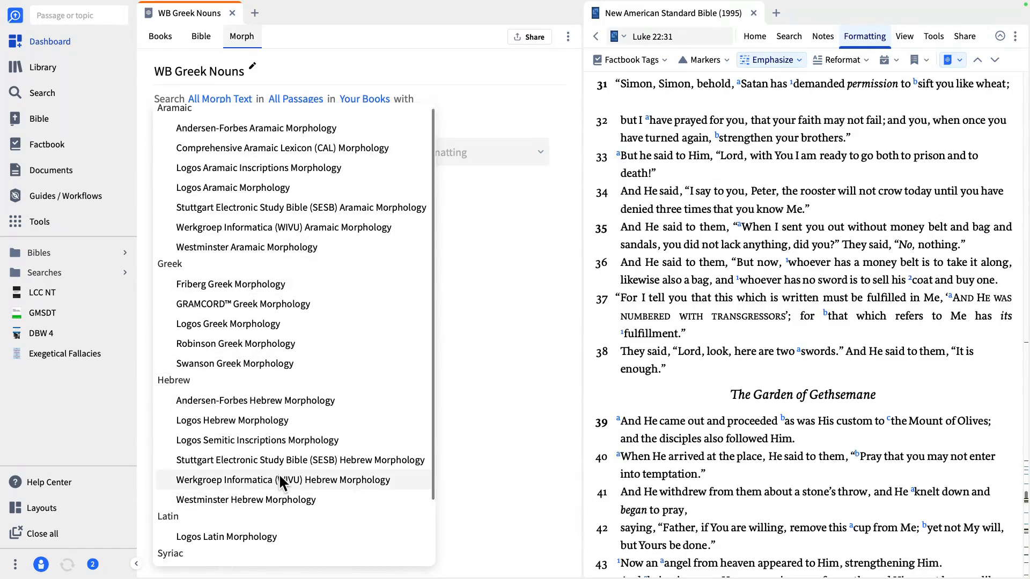
scroll(251, 526, "down", 1)
scroll(286, 515, "down", 3)
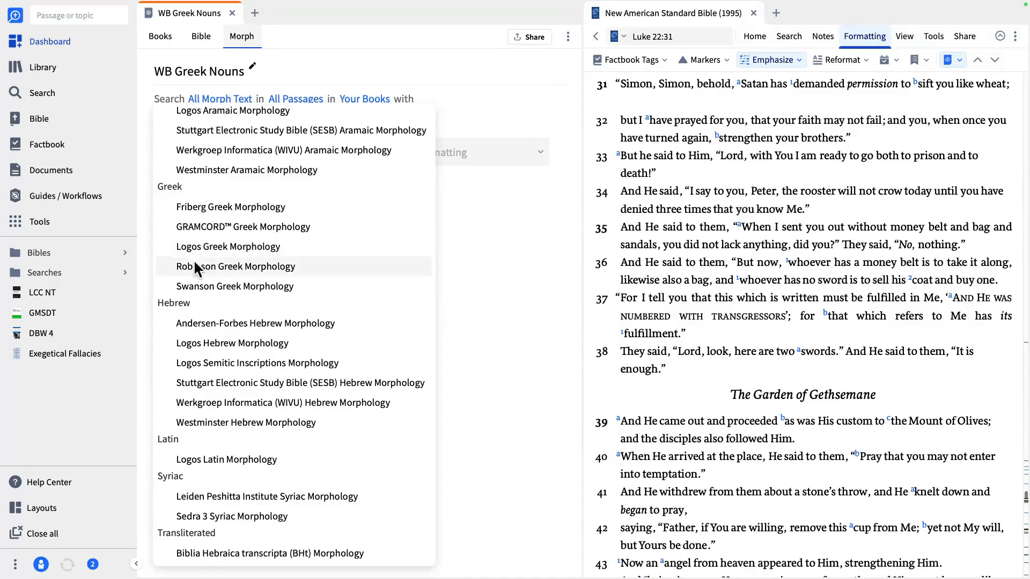
left_click(262, 247)
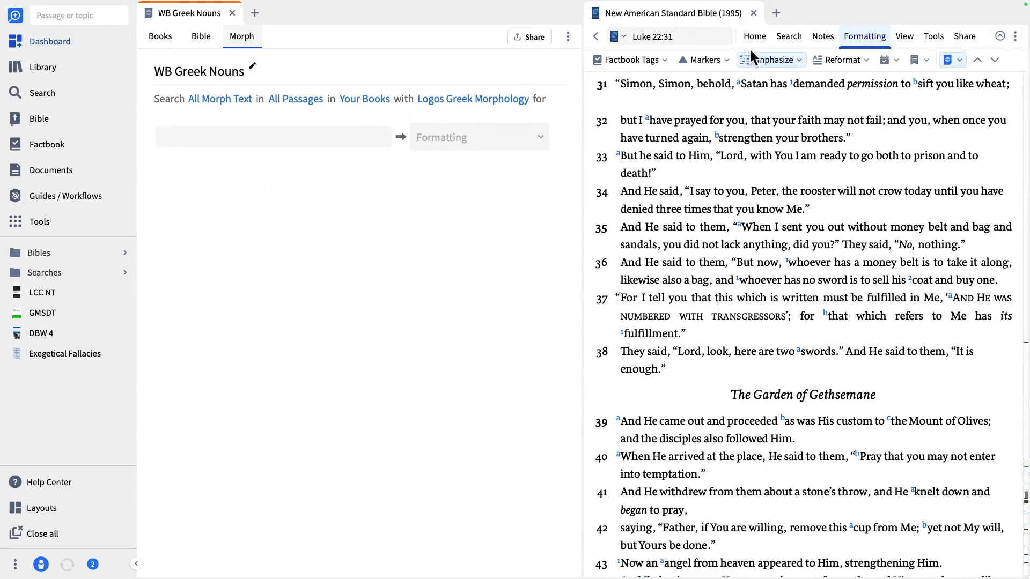
Set the filter's first search term to Greek nouns in the nominative case (morph.g:NN).
left_click(792, 37)
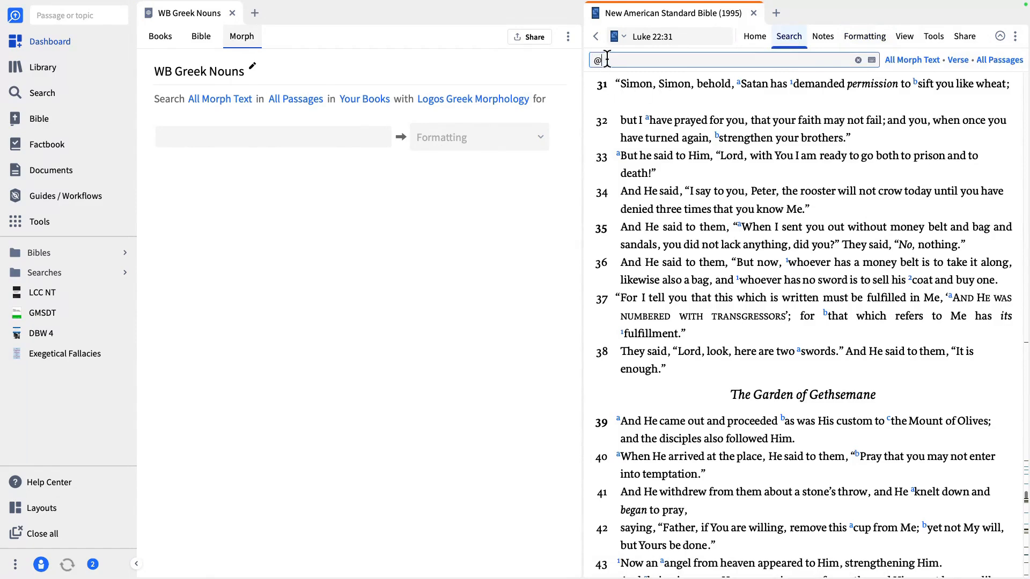
key("BackSpace")
left_click(171, 134)
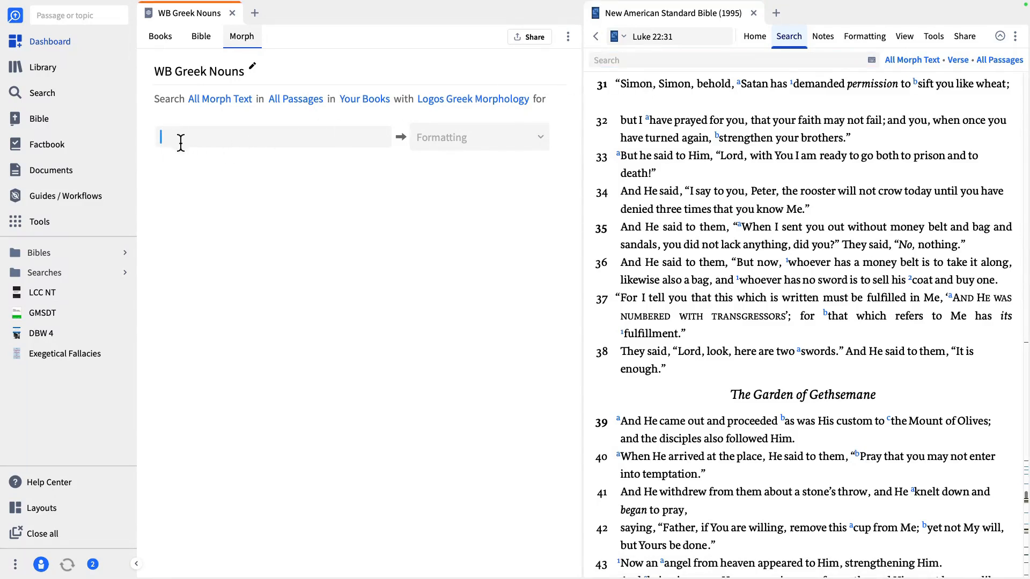
type("@")
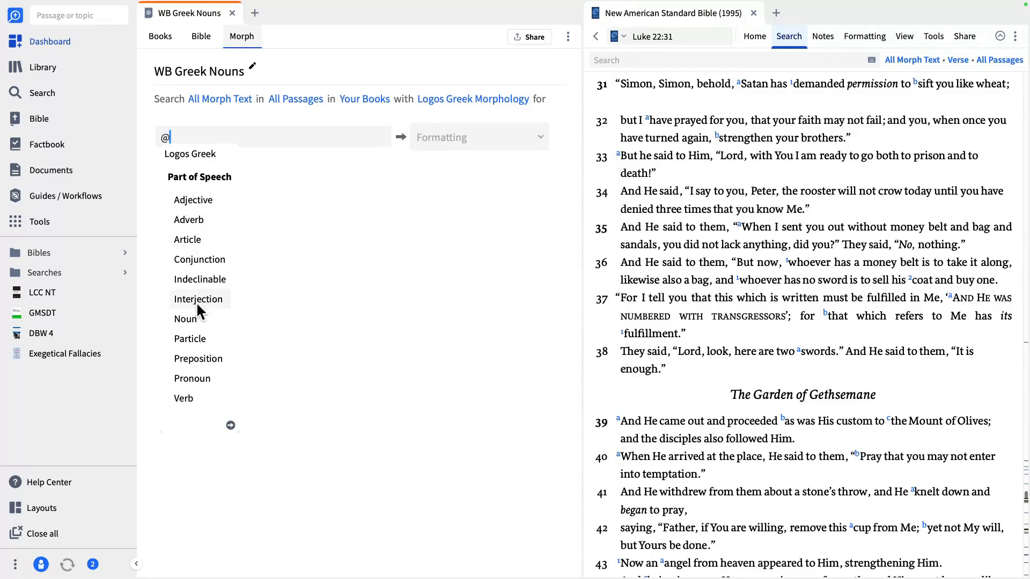
left_click(188, 321)
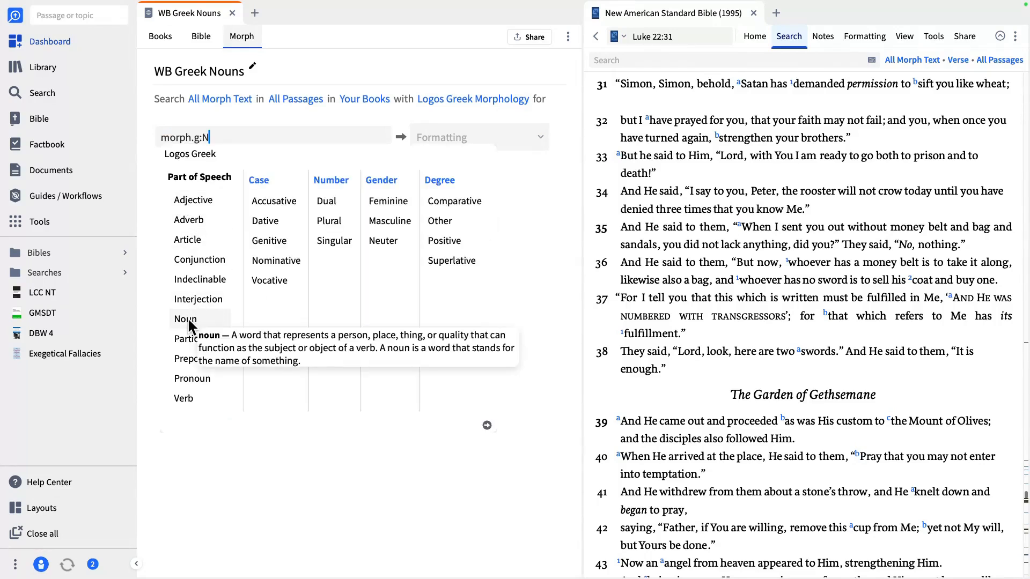
left_click(288, 261)
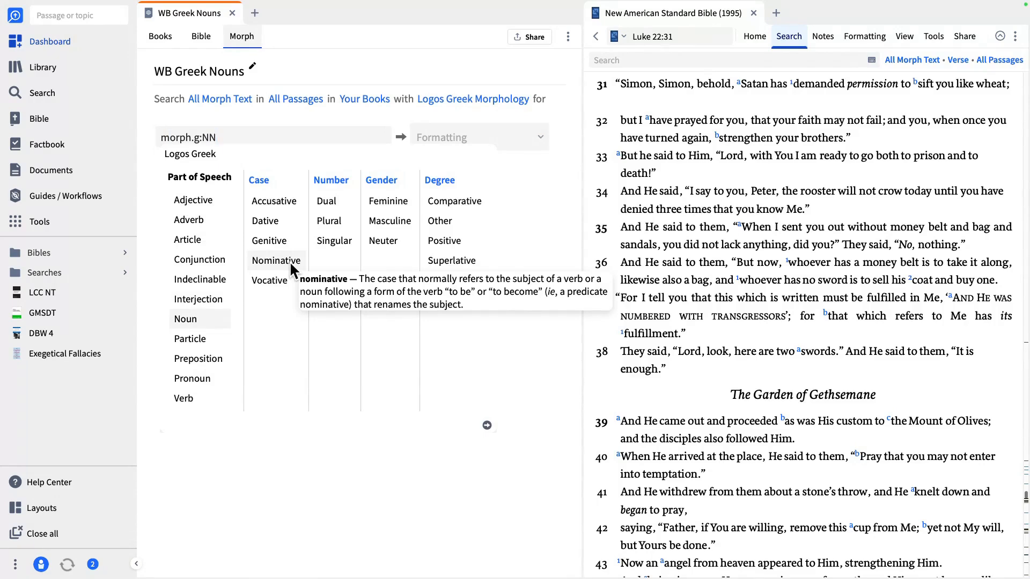
Format the nominative nouns with the GreekNOM style from the Biblical Greek palette.
left_click(453, 140)
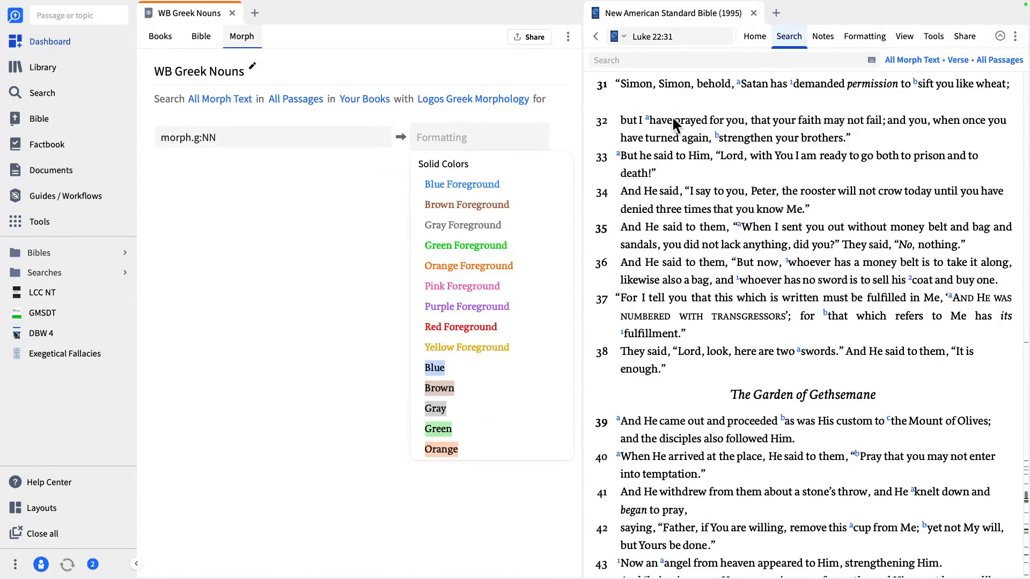
left_click(754, 38)
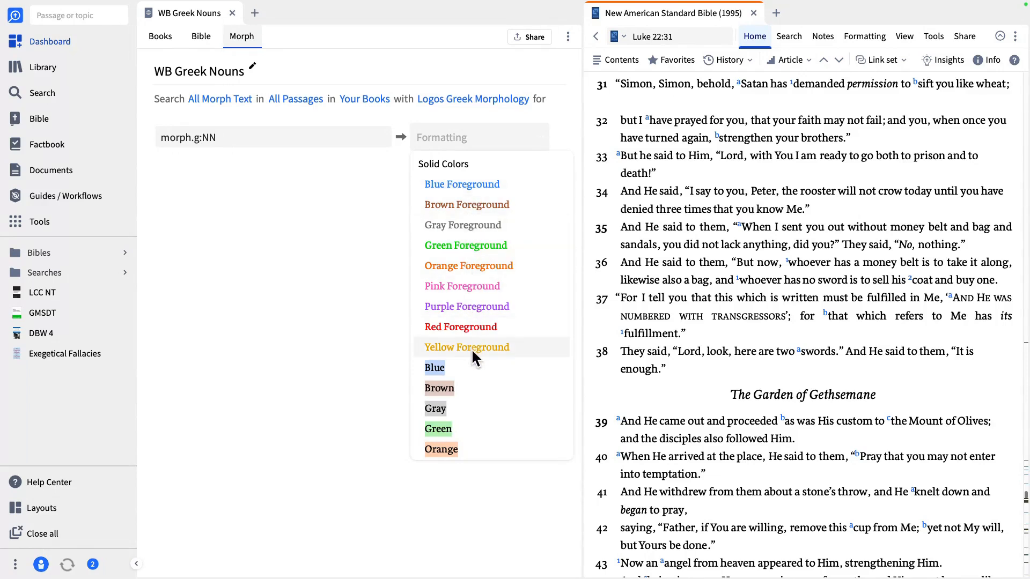
scroll(468, 380, "down", 1)
scroll(469, 383, "down", 5)
scroll(469, 381, "down", 6)
scroll(468, 378, "down", 6)
scroll(471, 367, "down", 6)
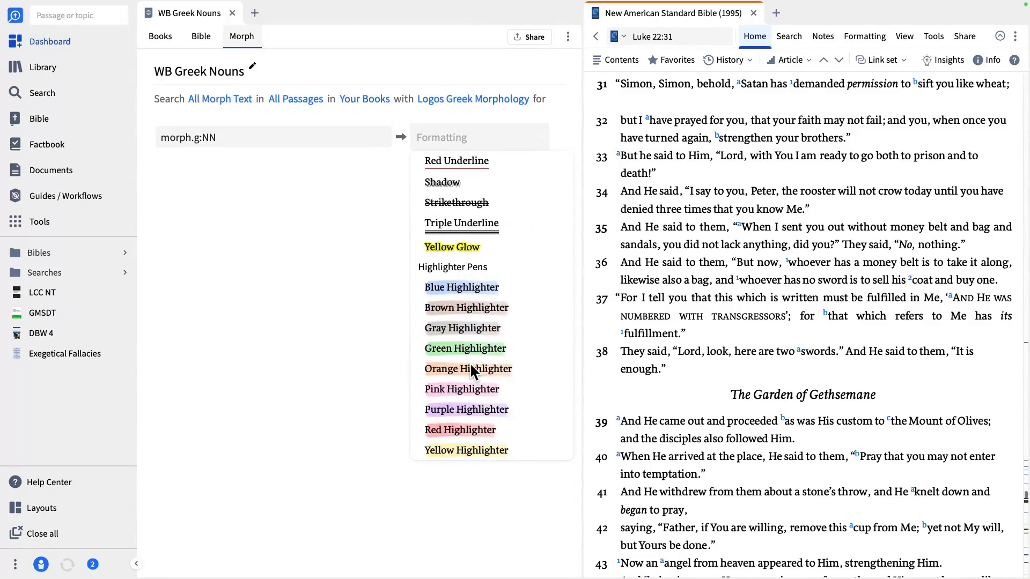
scroll(471, 370, "down", 6)
scroll(470, 370, "down", 6)
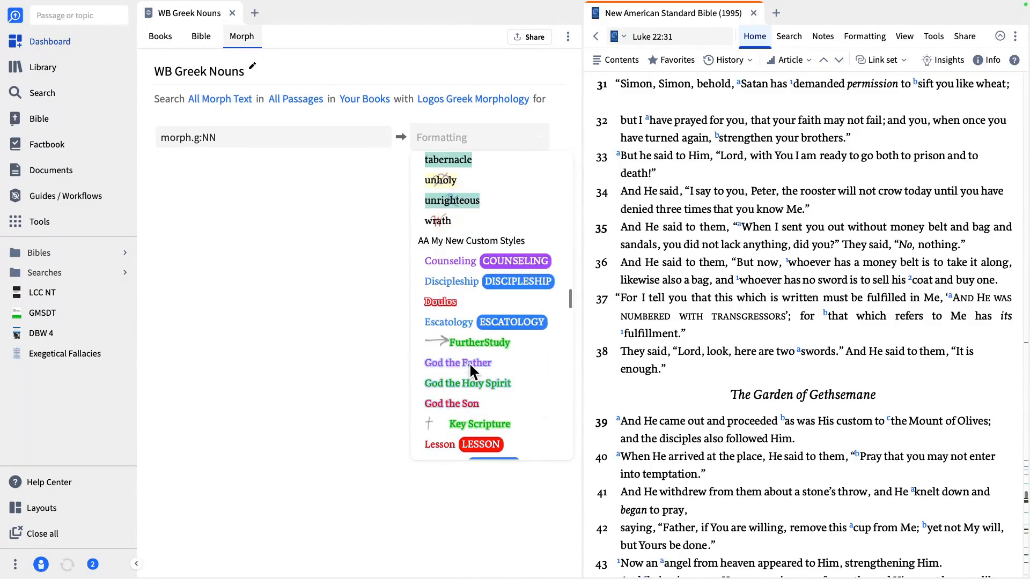
scroll(468, 362, "down", 6)
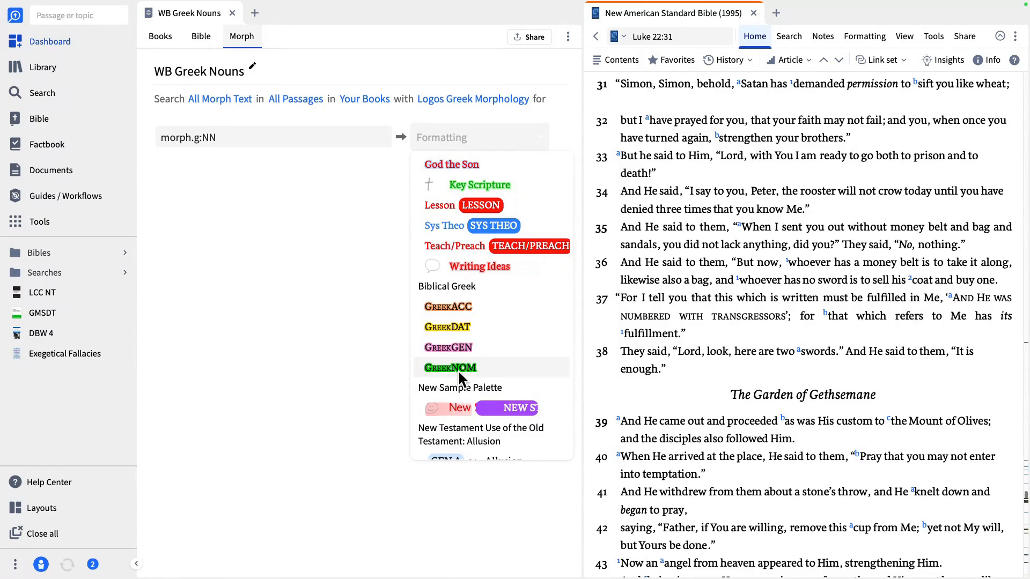
left_click(459, 370)
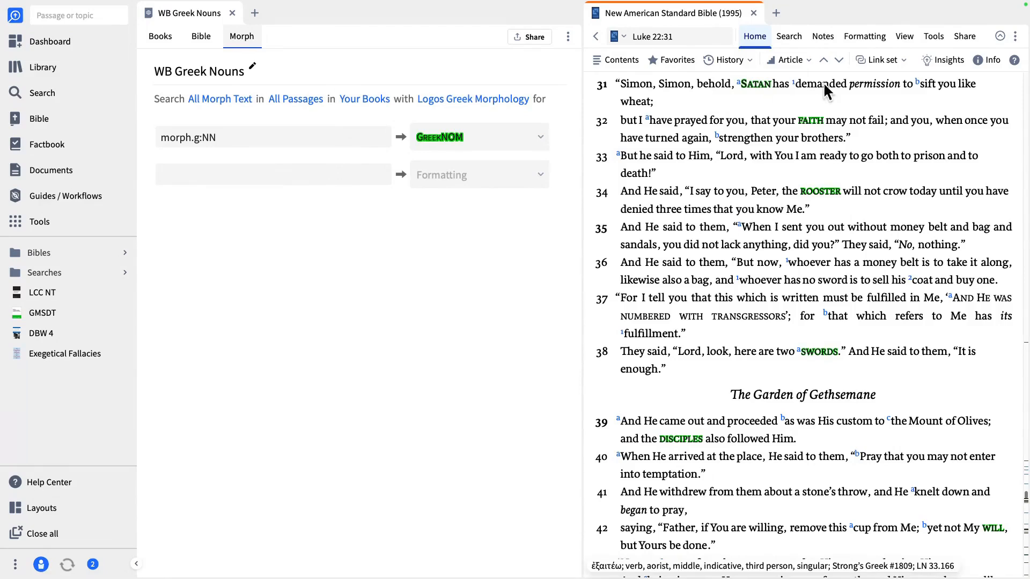
Check the Bible's list of visual filters for the WB Greek Nouns entry.
left_click(877, 36)
left_click(957, 59)
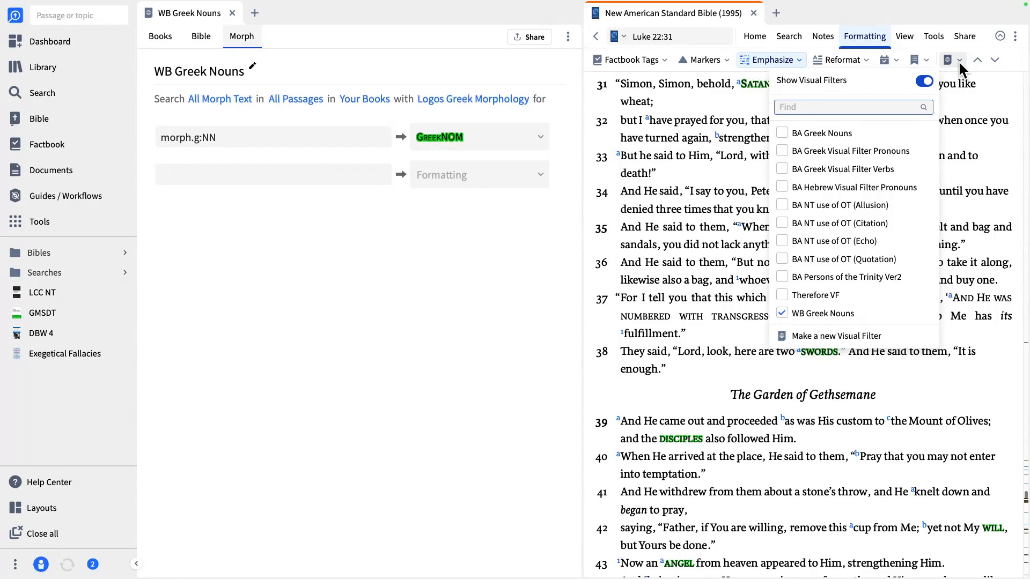
left_click(510, 248)
Add a second search term to the filter for Greek nouns in the accusative case (morph.g:NA).
left_click(176, 177)
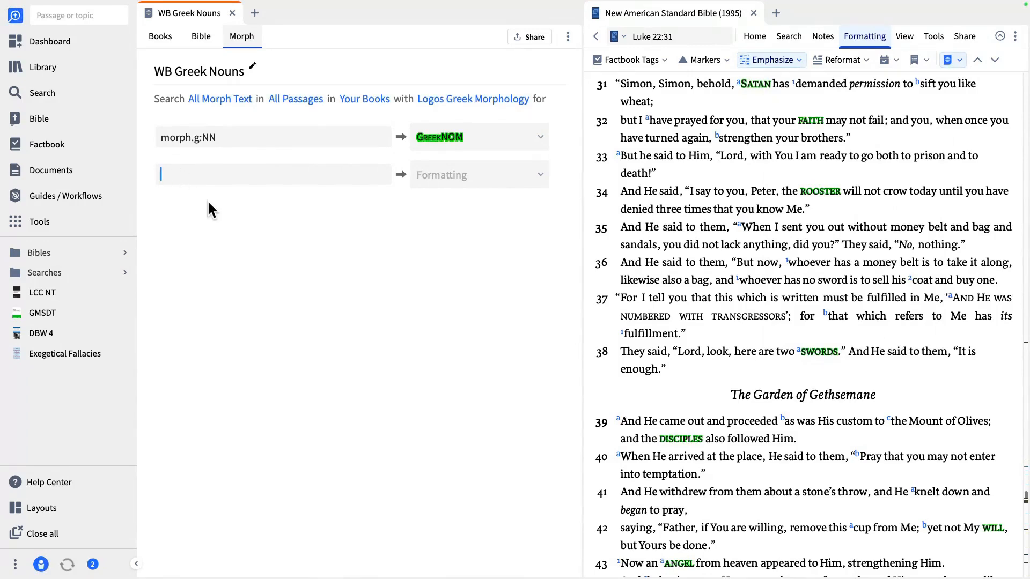
type("@")
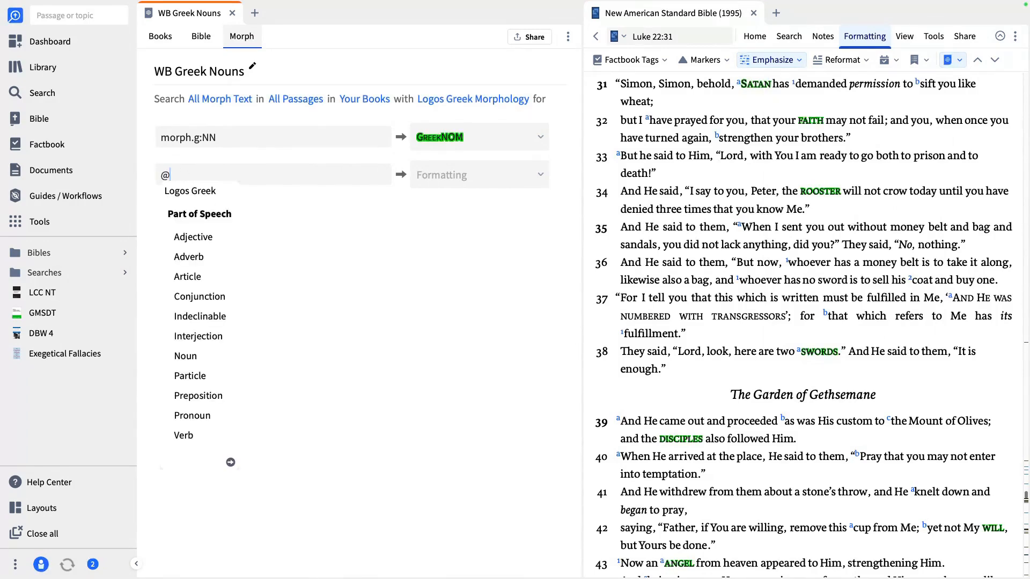
left_click(185, 356)
left_click(275, 237)
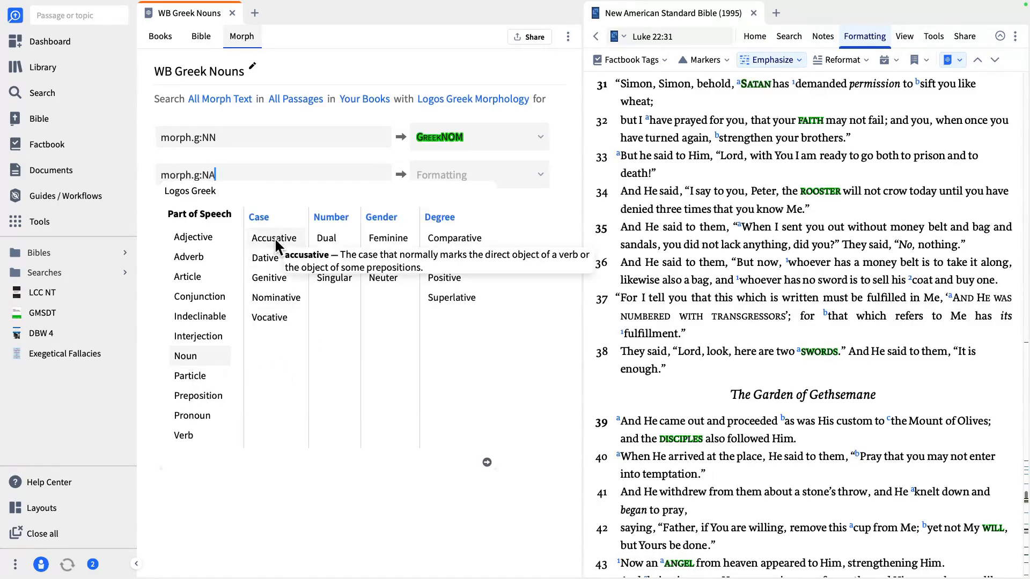
Format the accusative nouns with the GreekACC style from the Biblical Greek palette.
left_click(464, 177)
scroll(505, 386, "down", 2)
scroll(506, 386, "down", 10)
scroll(506, 386, "down", 10)
scroll(507, 393, "down", 10)
scroll(506, 393, "down", 8)
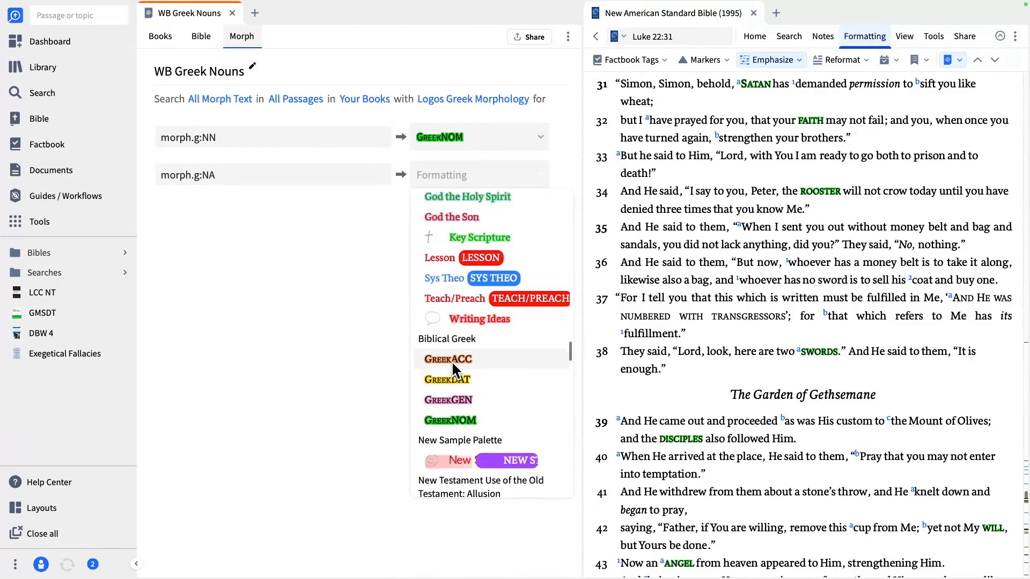
left_click(452, 361)
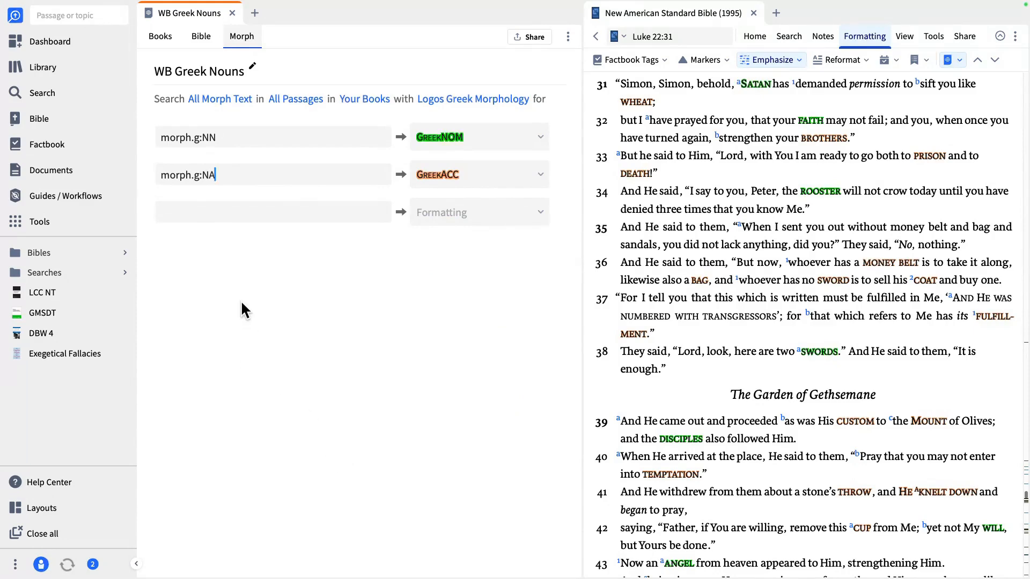
Add a third search term to the filter for Greek nouns in the dative case (morph.g:ND).
left_click(180, 221)
type("@")
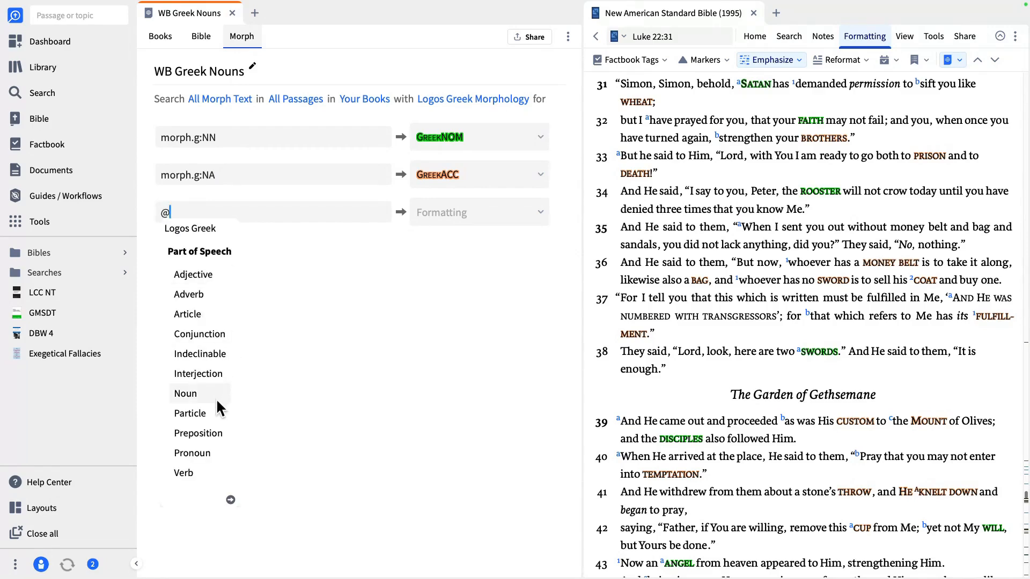
left_click(185, 393)
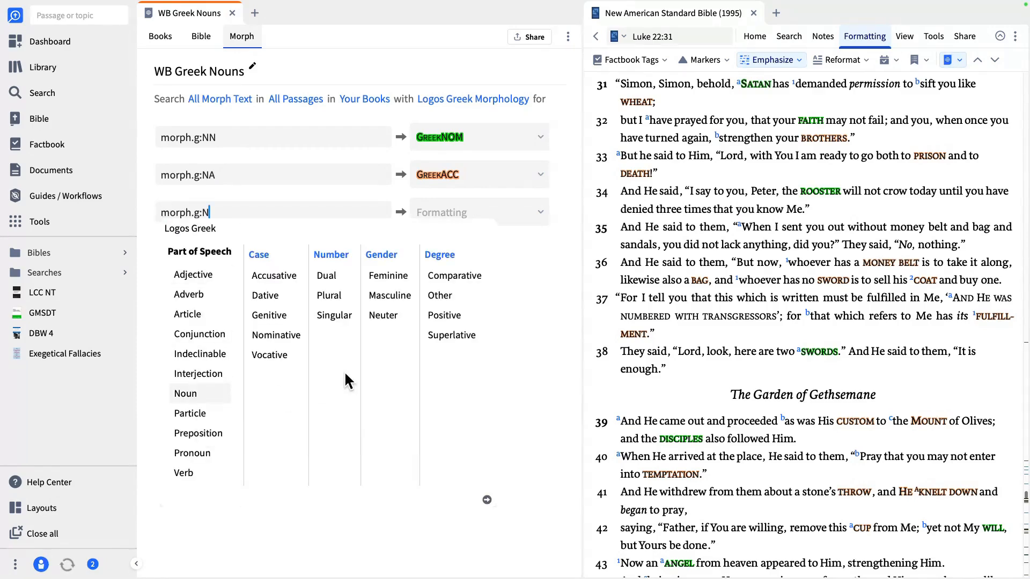
left_click(272, 295)
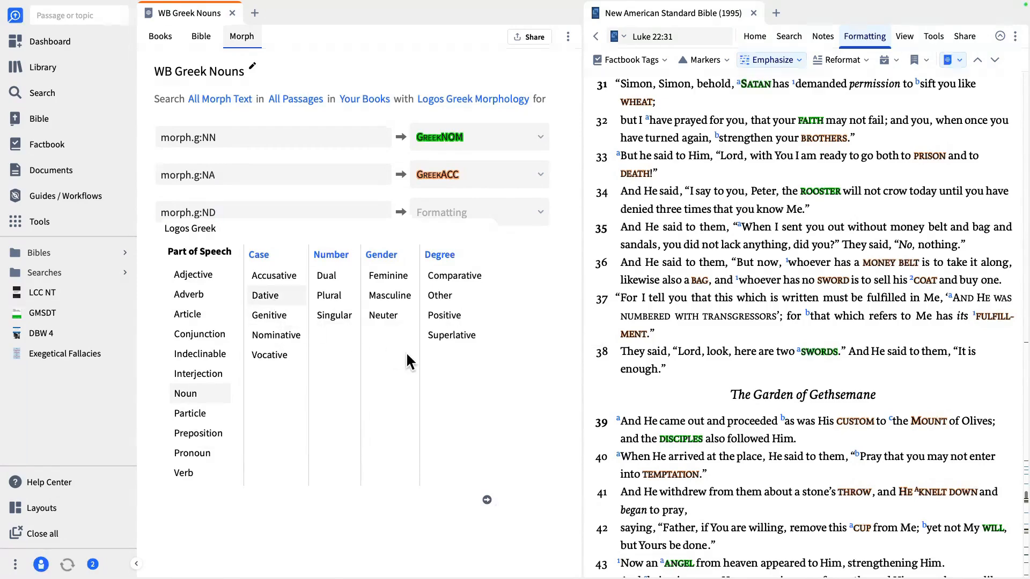
Format the dative nouns with the GreekDAT style from the Biblical Greek palette and check the highlighting in Luke 22.
left_click(469, 212)
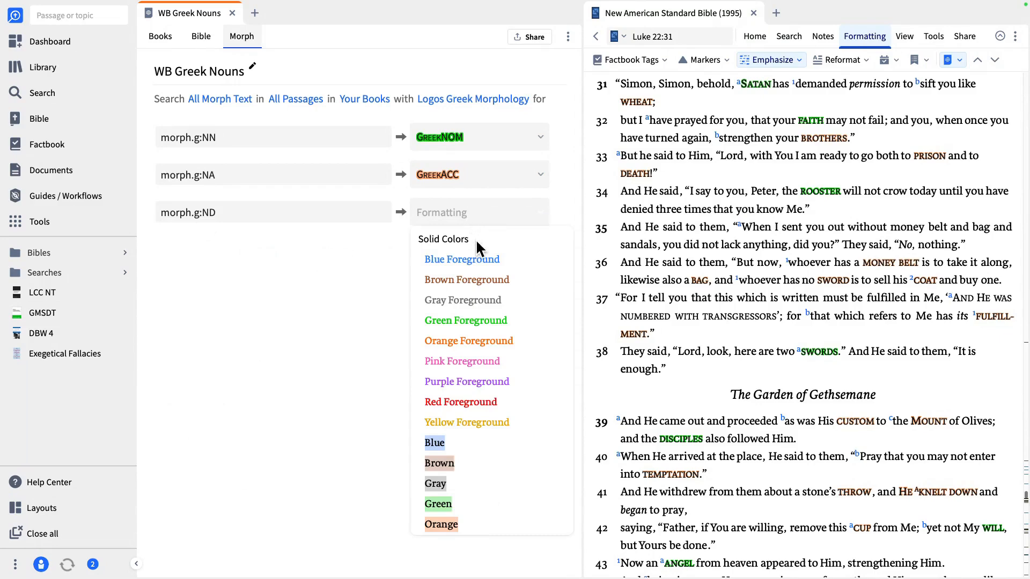
scroll(472, 427, "down", 3)
scroll(472, 427, "down", 9)
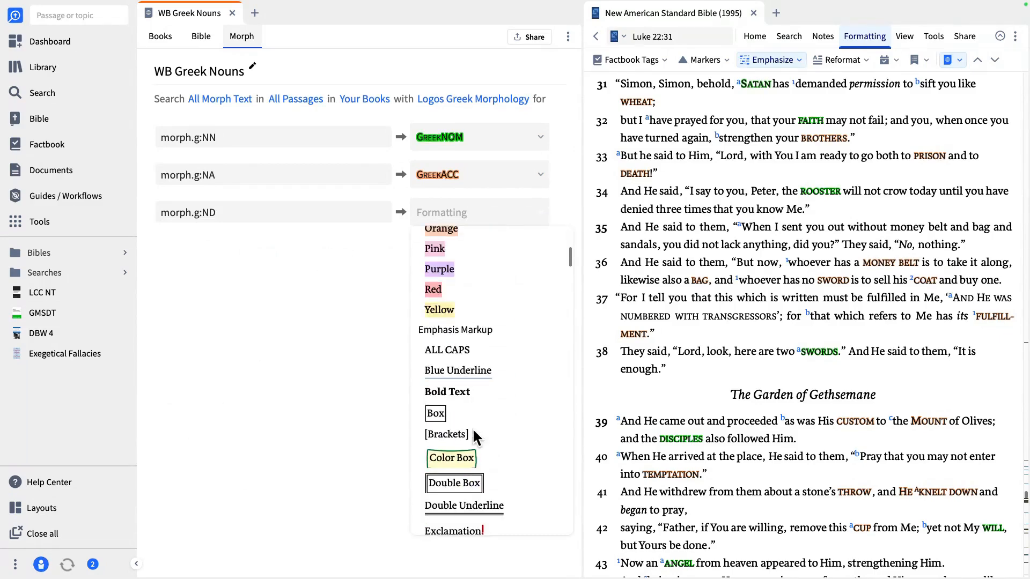
scroll(472, 427, "down", 10)
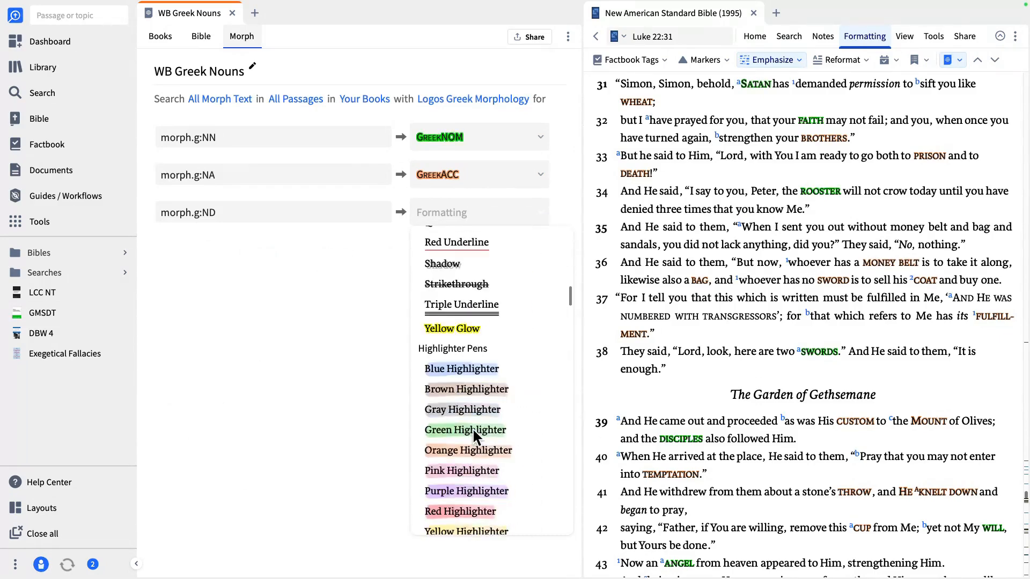
scroll(475, 437, "down", 10)
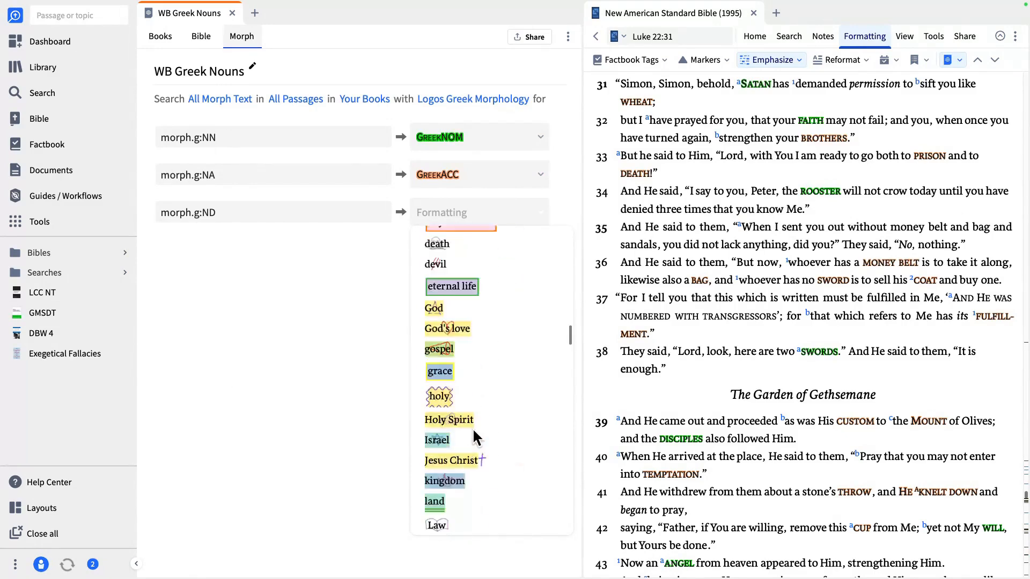
scroll(474, 436, "down", 8)
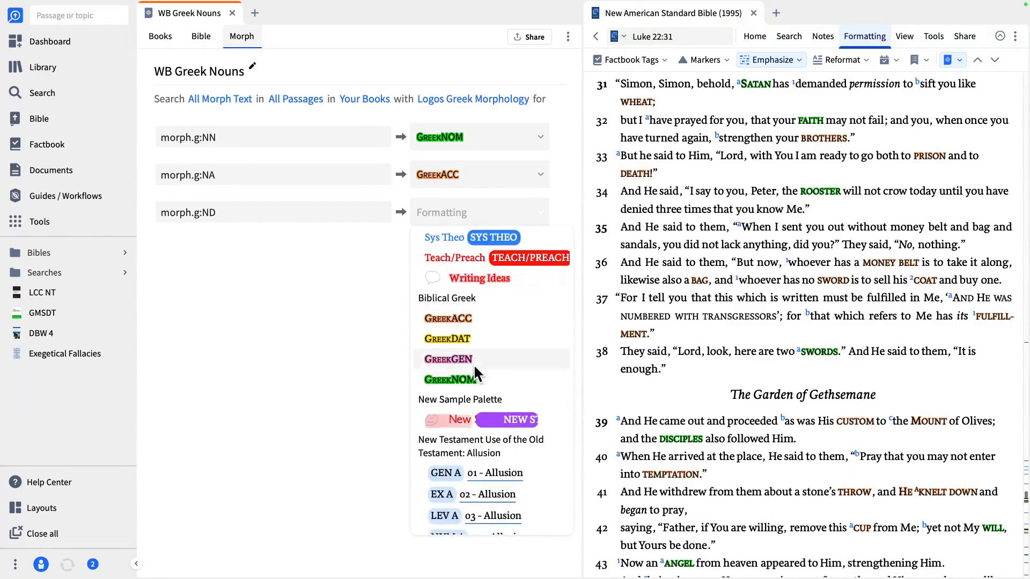
left_click(458, 339)
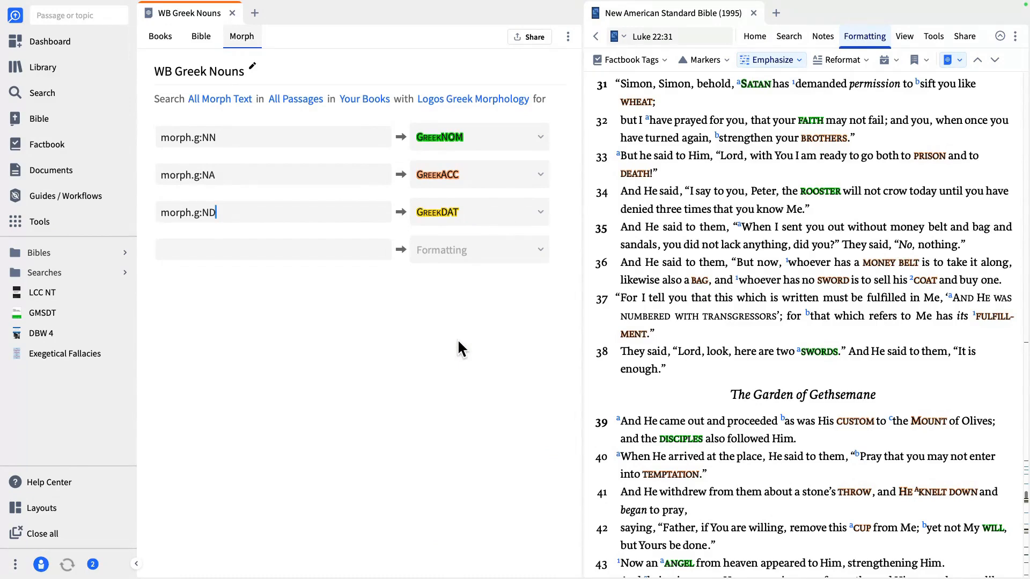
scroll(893, 407, "down", 2)
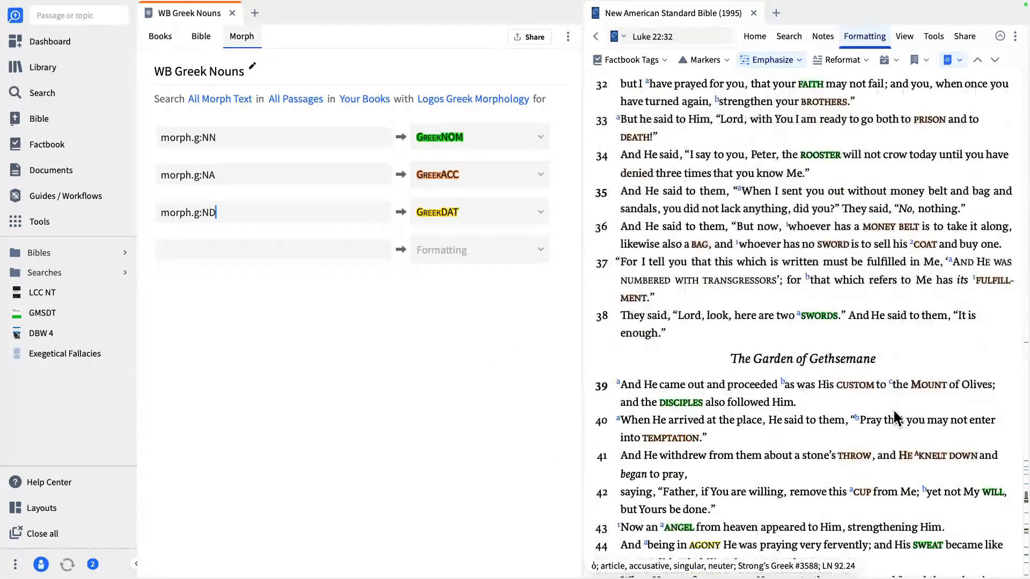
scroll(894, 418, "down", 1)
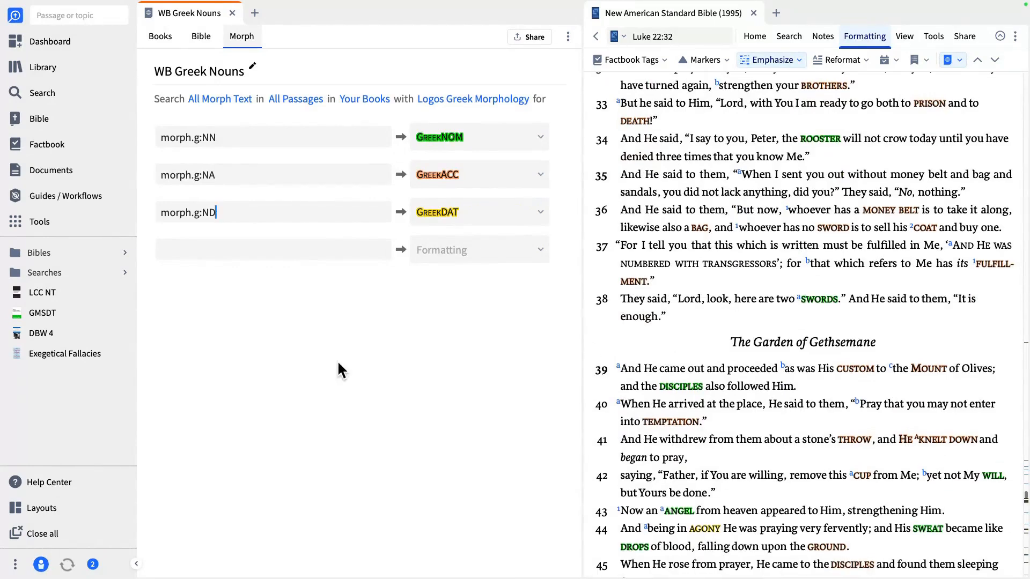
Add a fourth search term to the filter for Greek nouns in the genitive case (morph.g:NG).
left_click(191, 255)
type("@")
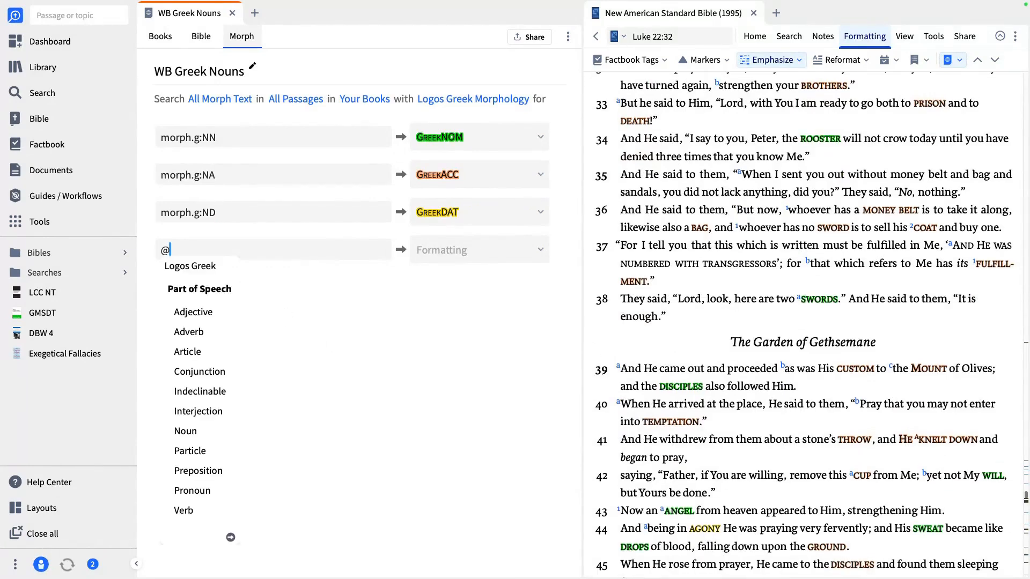
left_click(207, 429)
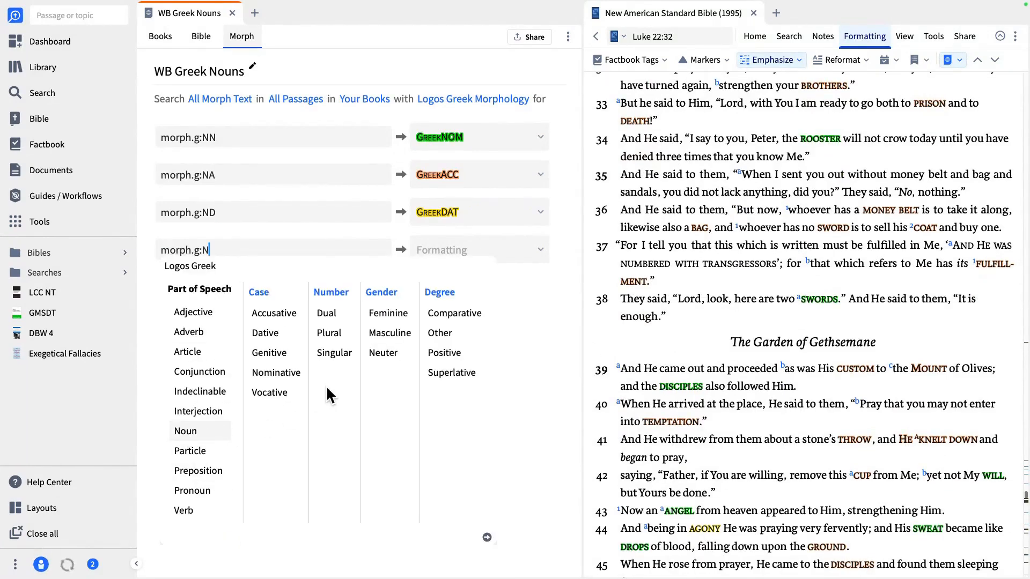
left_click(282, 353)
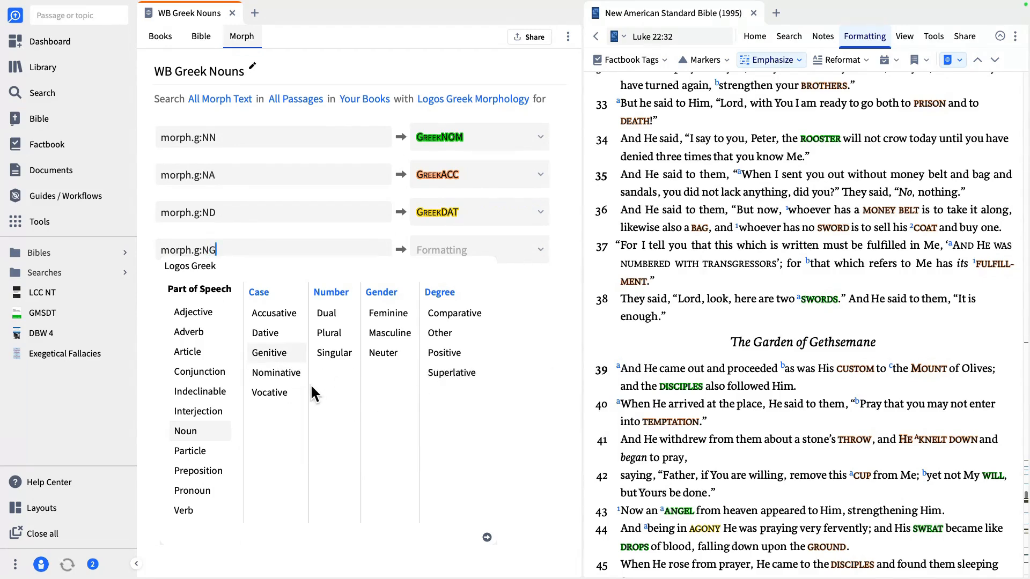
mouse_move(269, 357)
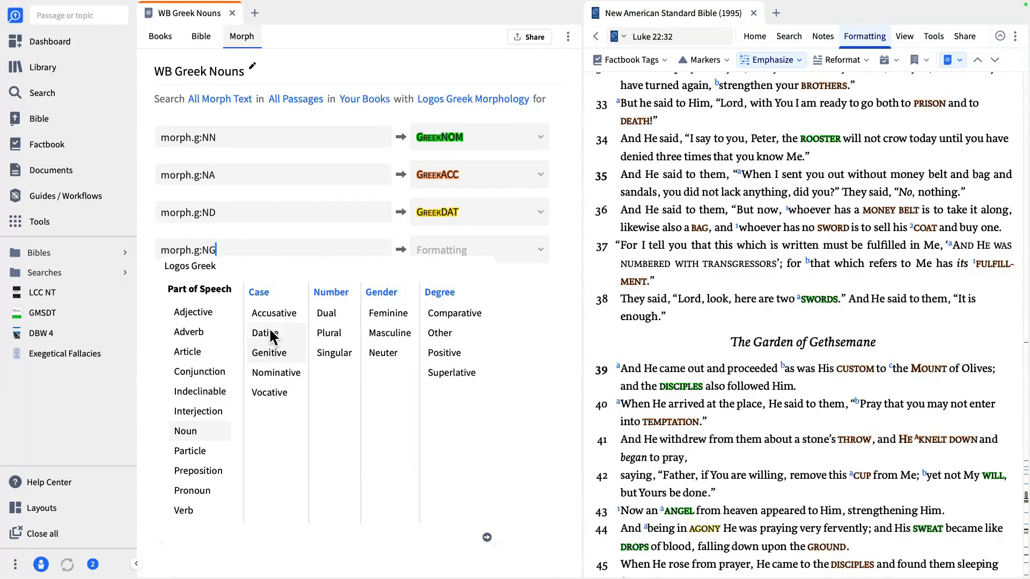
mouse_move(273, 338)
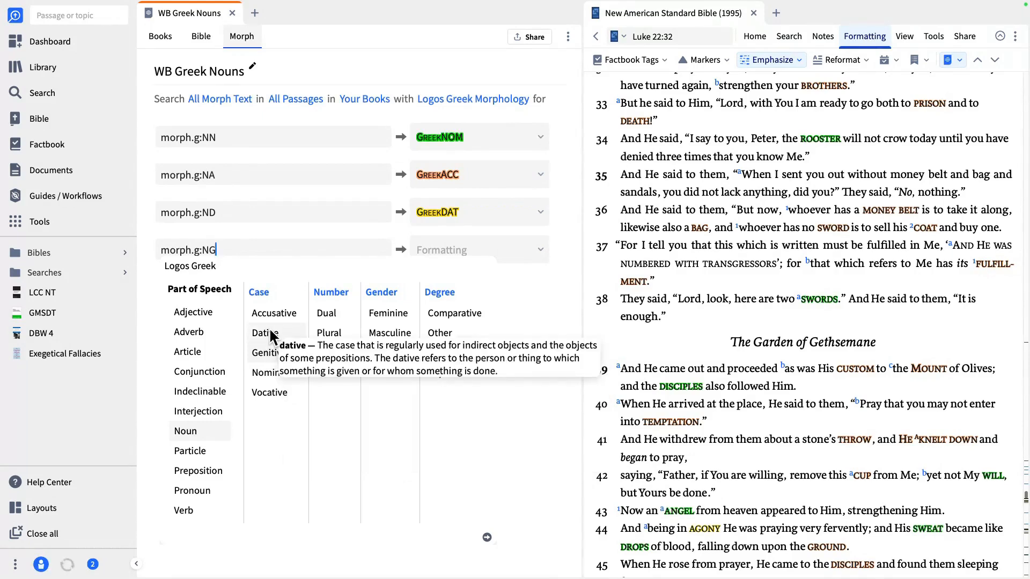
mouse_move(279, 317)
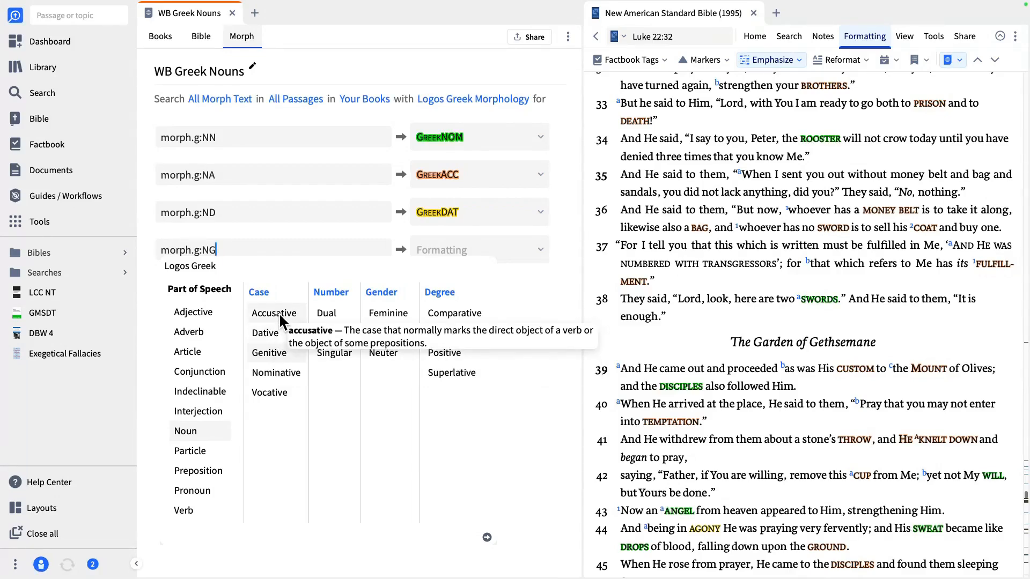
key("BackSpace")
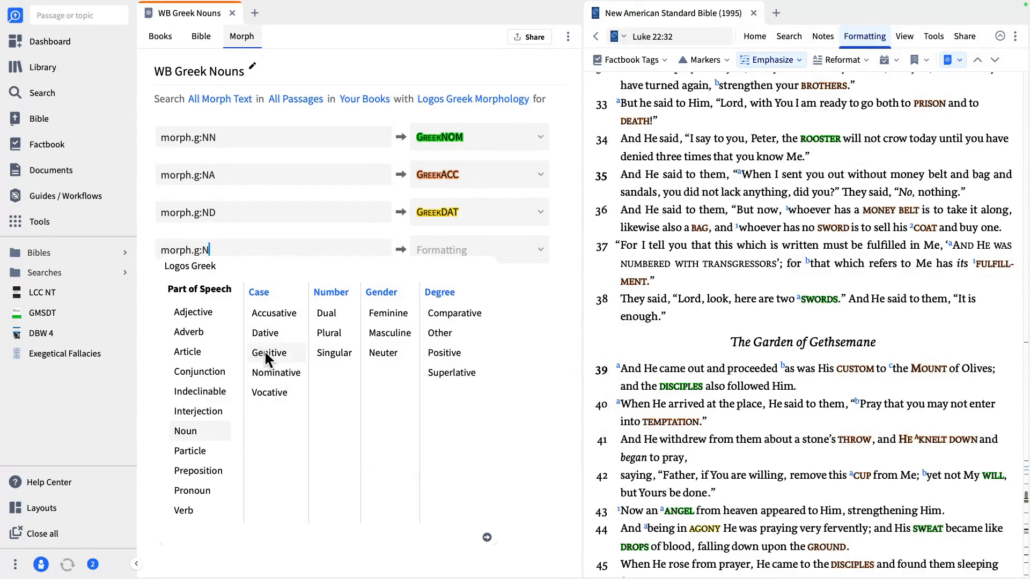
type("G")
Format the genitive nouns with the GreekGEN style from the Biblical Greek palette.
left_click(504, 248)
scroll(506, 440, "down", 2)
scroll(506, 440, "down", 8)
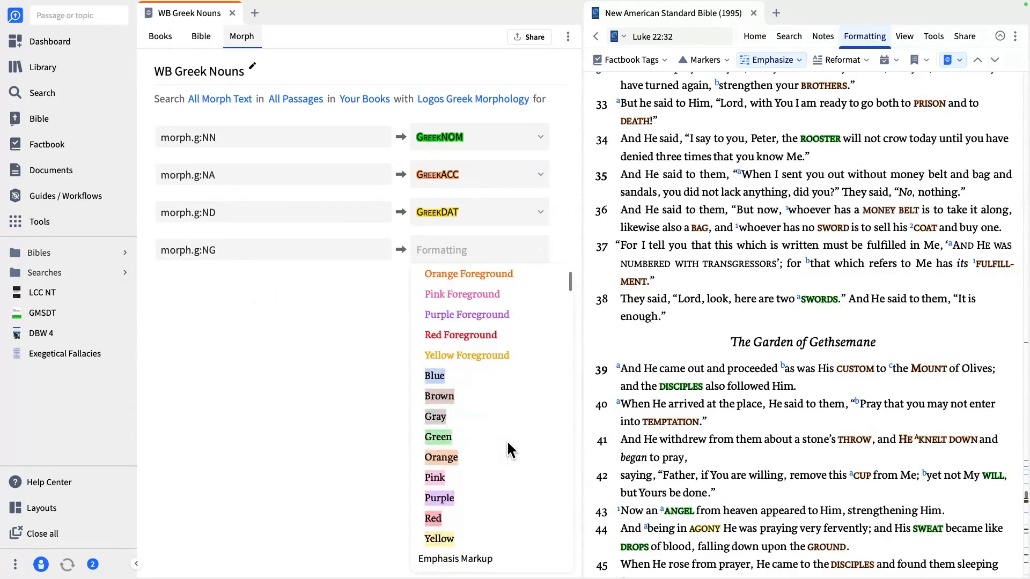
scroll(507, 440, "down", 10)
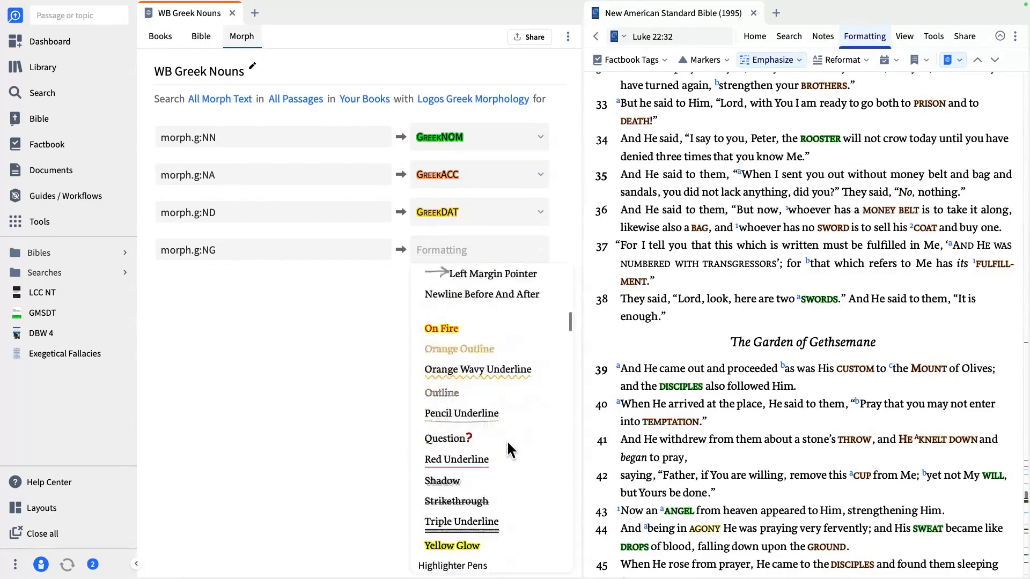
scroll(507, 444, "down", 10)
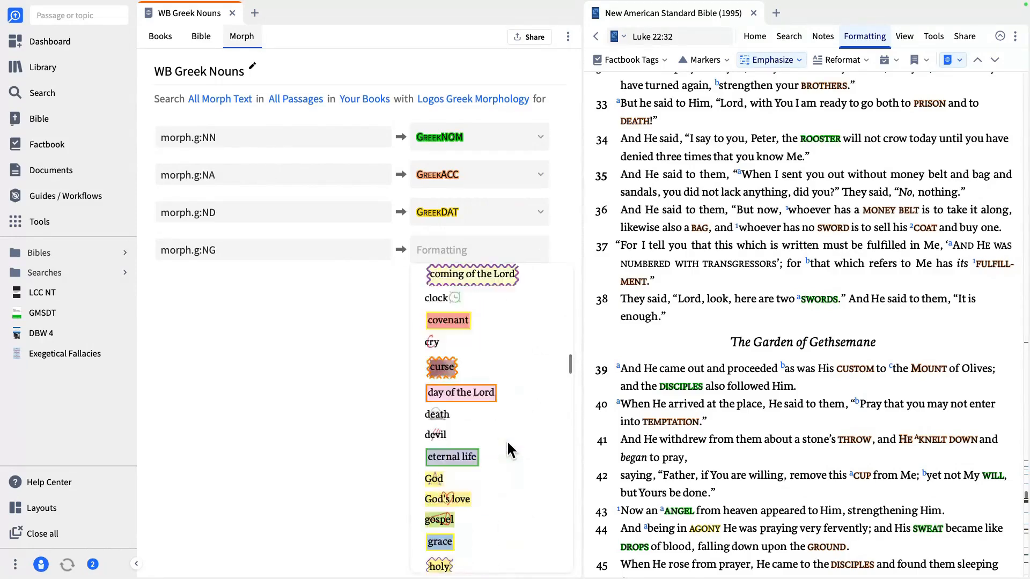
scroll(506, 440, "down", 10)
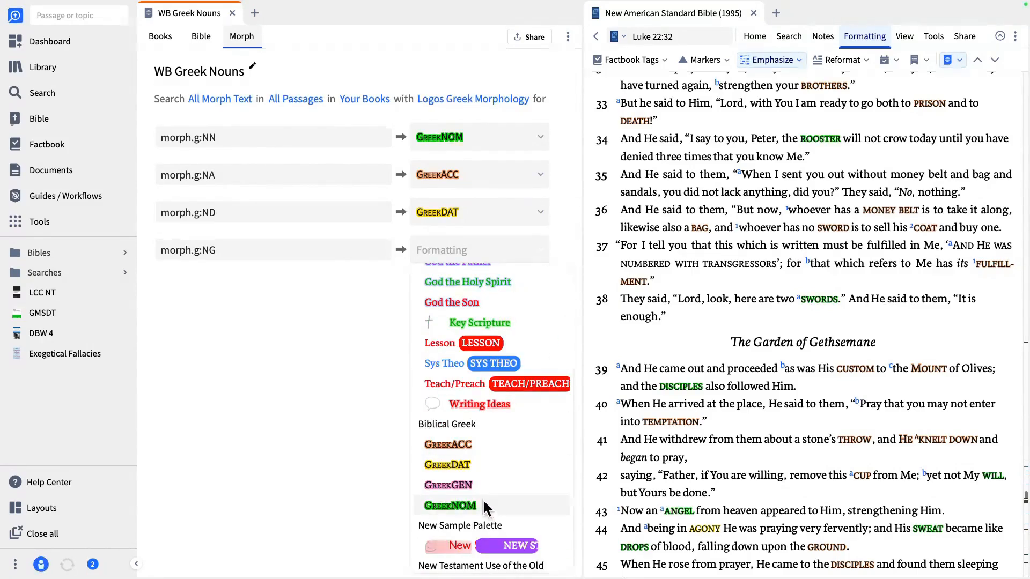
left_click(460, 484)
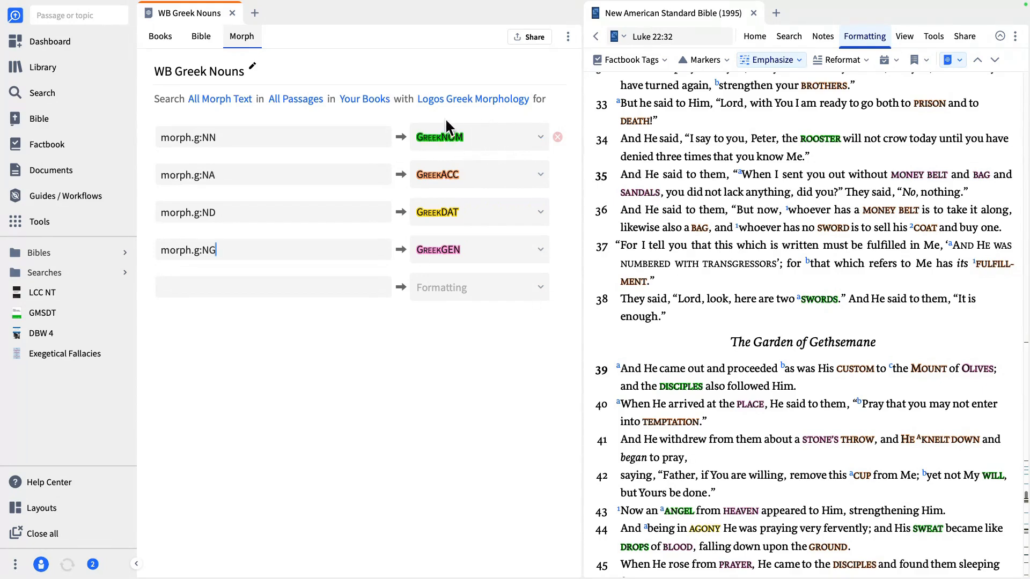
Look over the formatting styles offered for the nominative nouns without changing the current one.
left_click(538, 134)
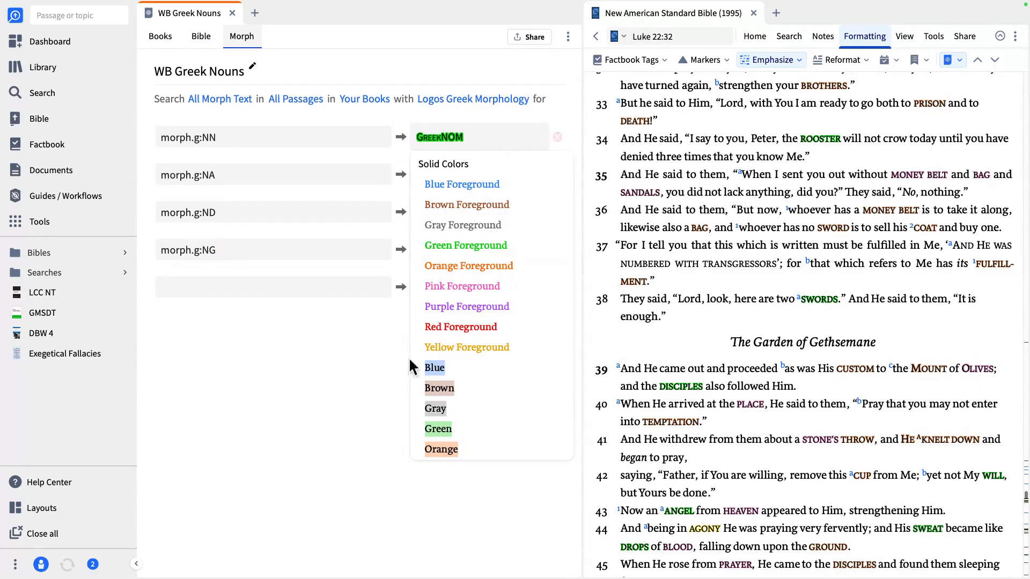
left_click(377, 367)
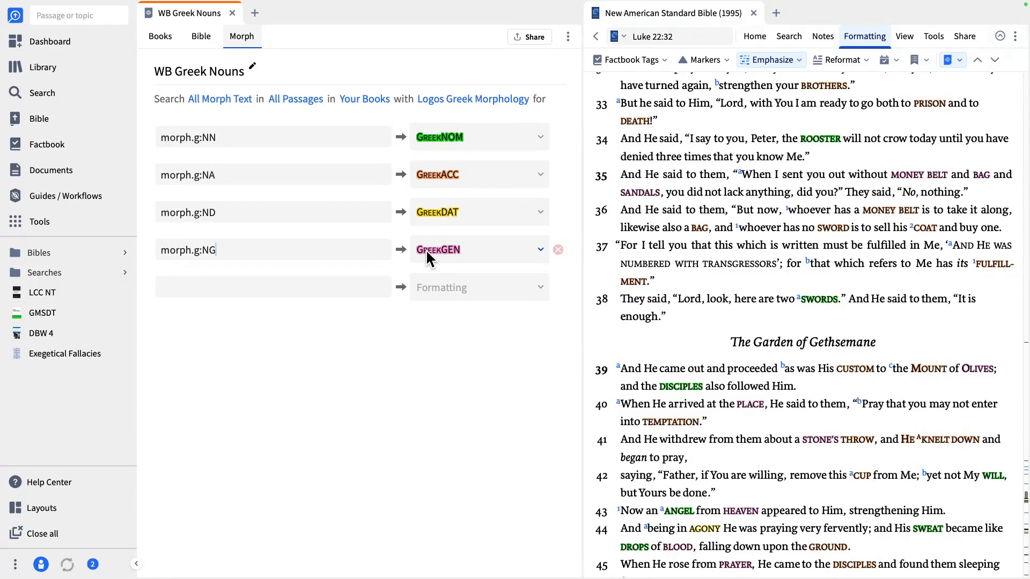
left_click(539, 135)
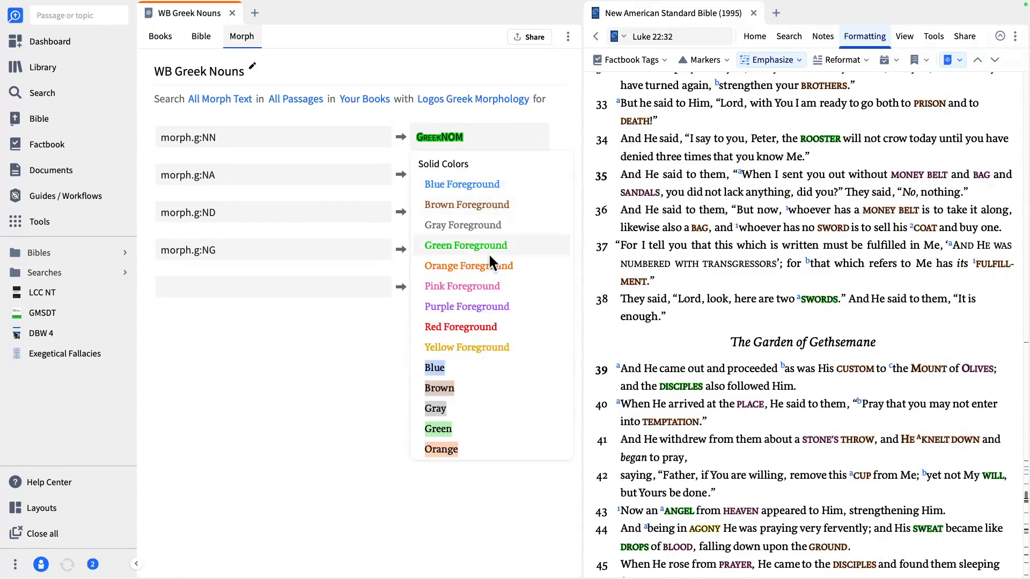
left_click(349, 340)
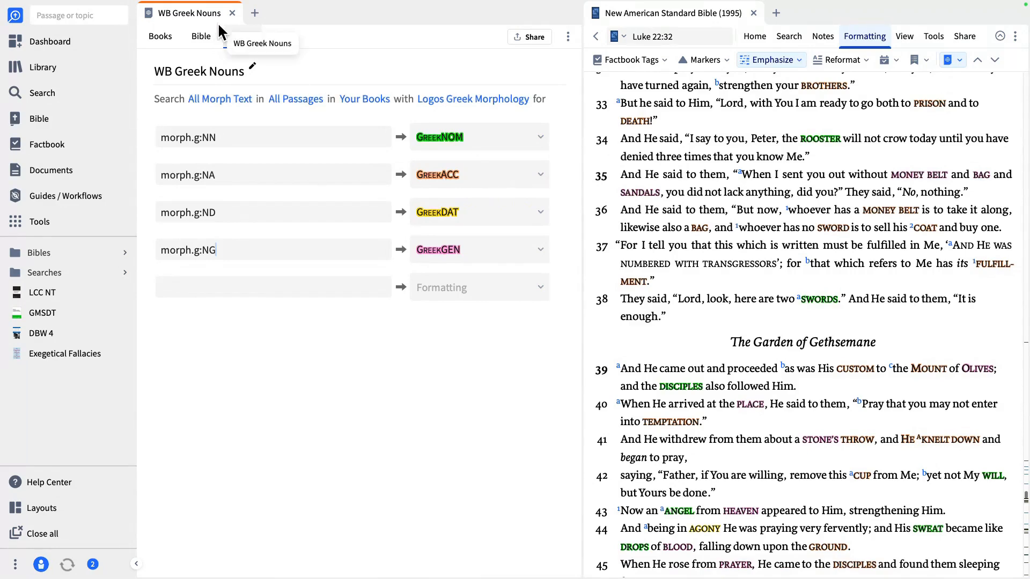
Close the WB Greek Nouns filter and create a new visual filter from the Bible's list of visual filters.
left_click(232, 12)
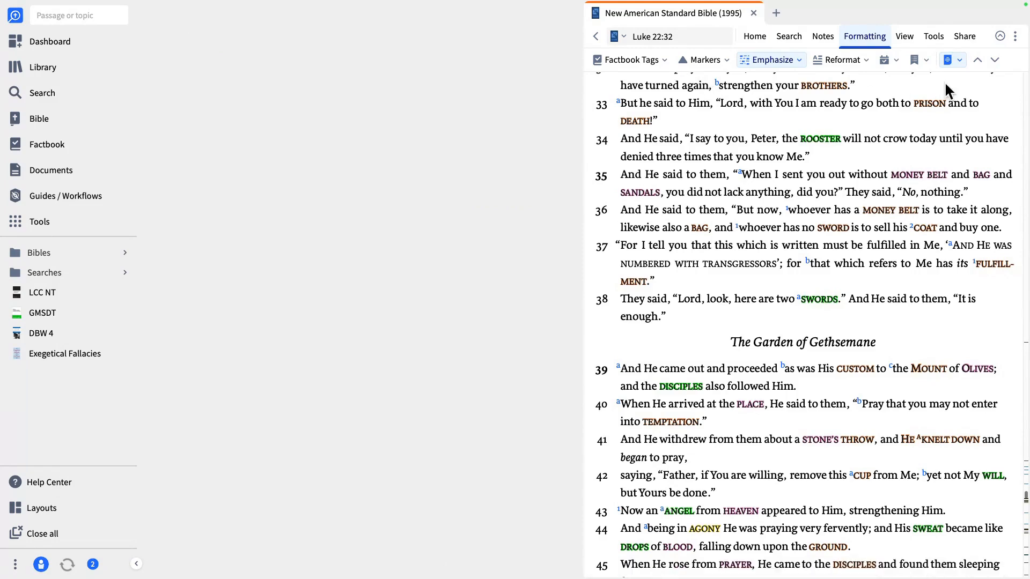
left_click(959, 59)
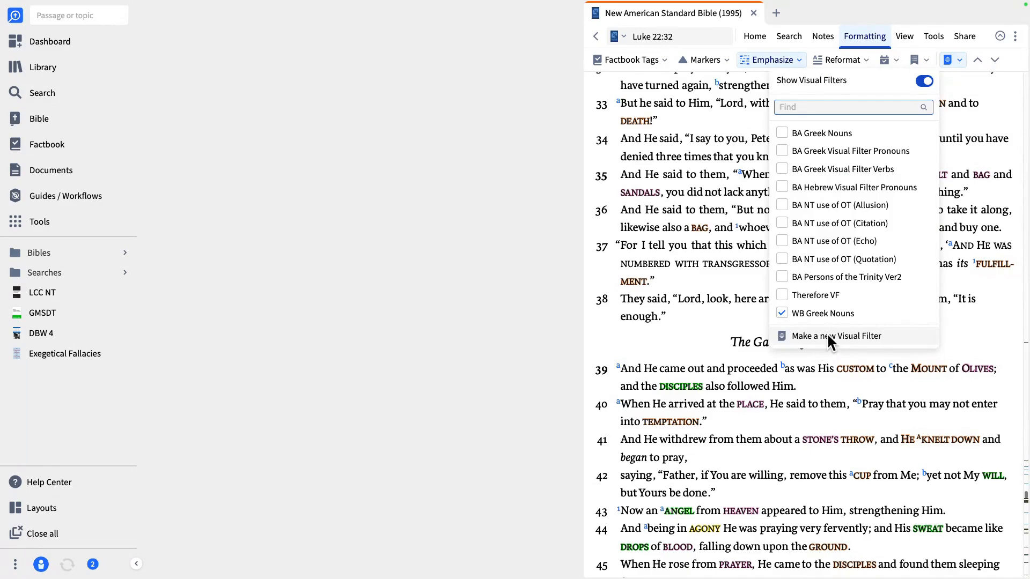
left_click(827, 336)
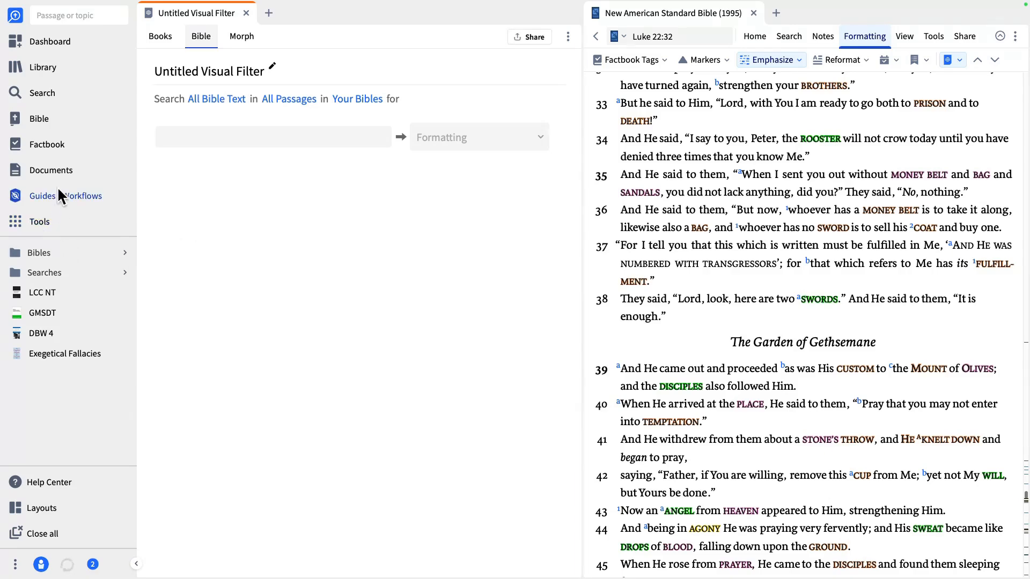
Review the document types that can be newly created in Documents, and recheck the Bible's list of visual filters.
left_click(50, 172)
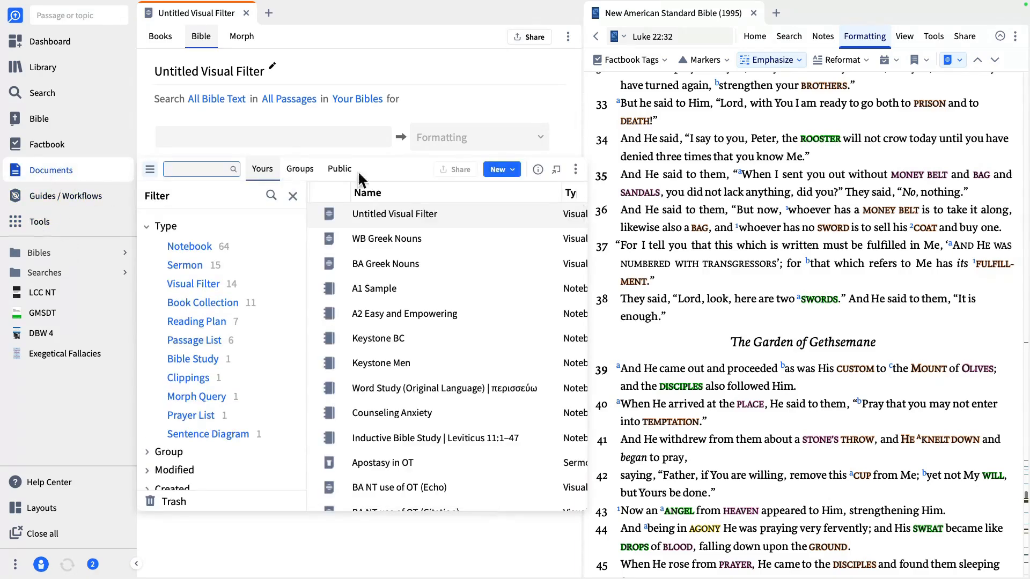
left_click(491, 169)
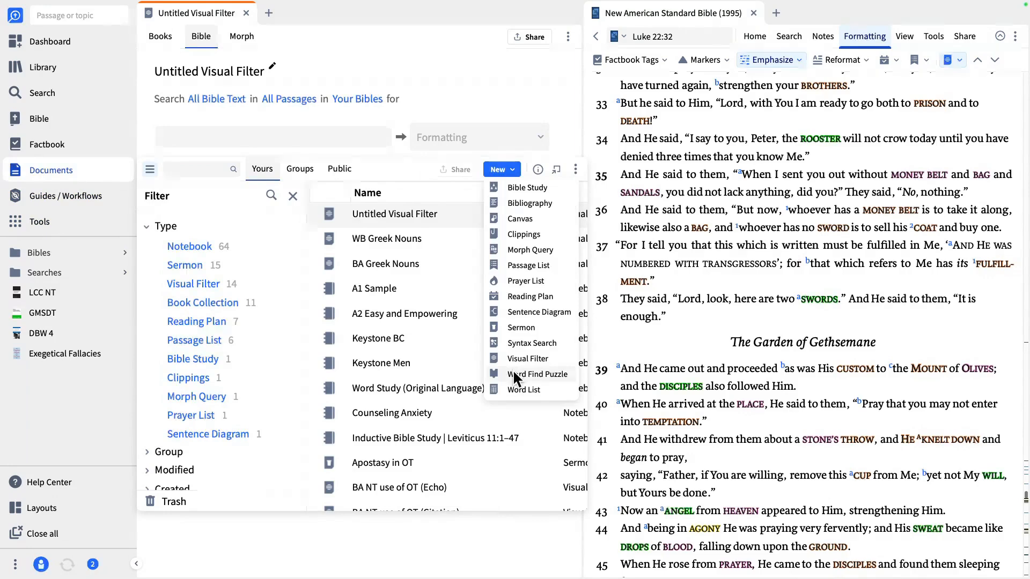
left_click(107, 102)
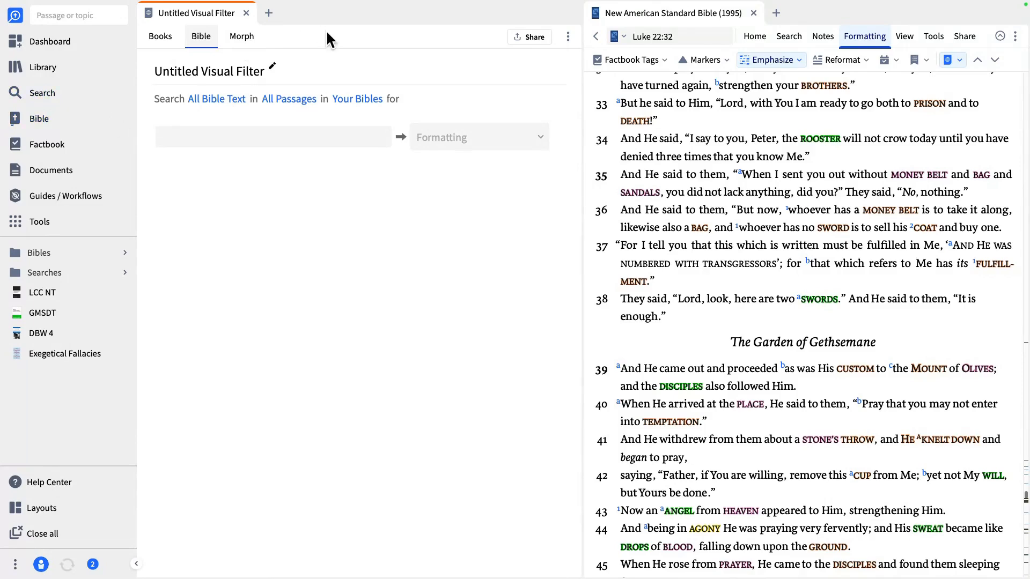
left_click(960, 60)
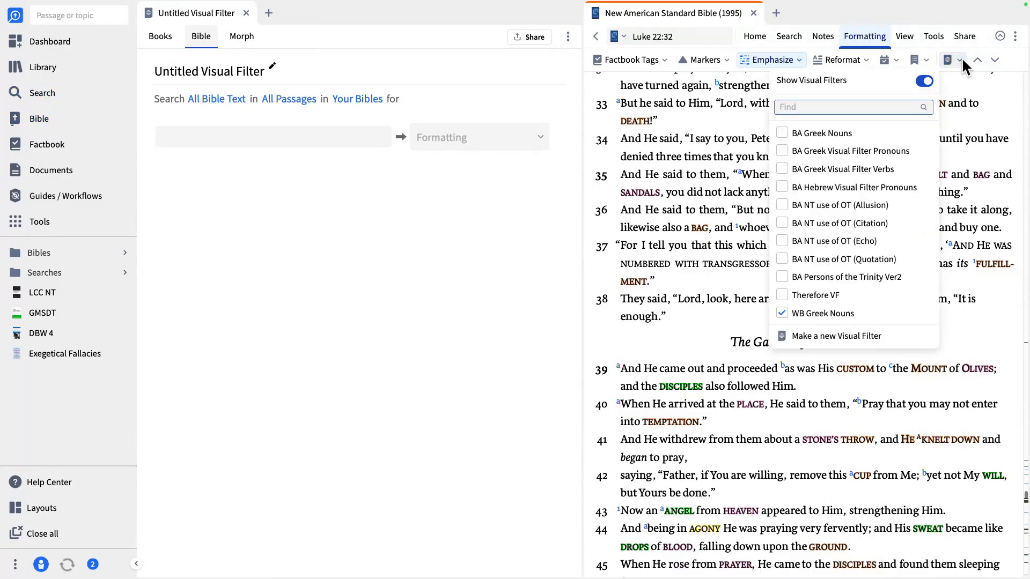
left_click(961, 58)
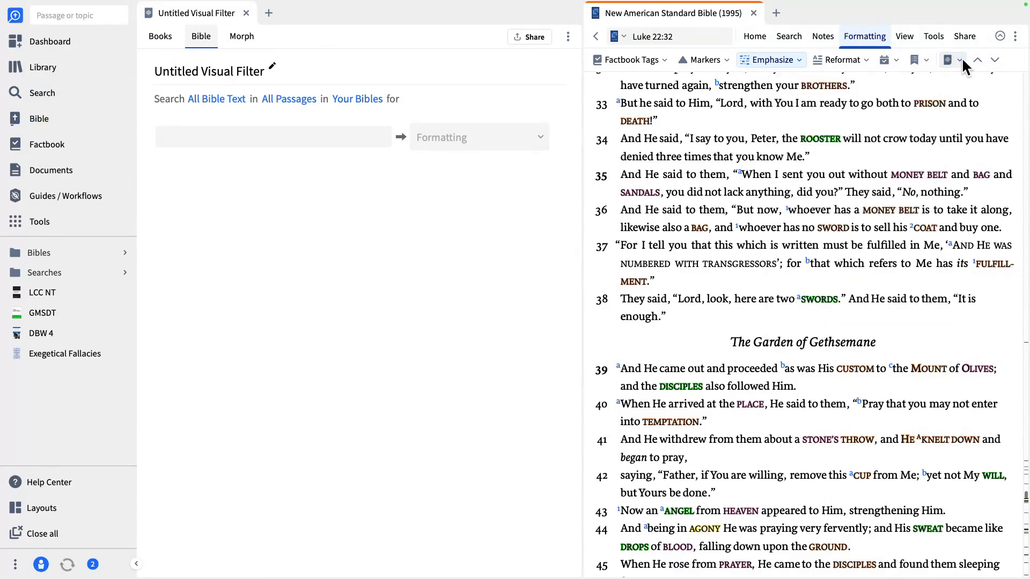
Make the new visual filter a Morph filter named WB Greek Verbs and set its morphology to Logos Greek Morphology.
left_click(241, 37)
left_click(254, 71)
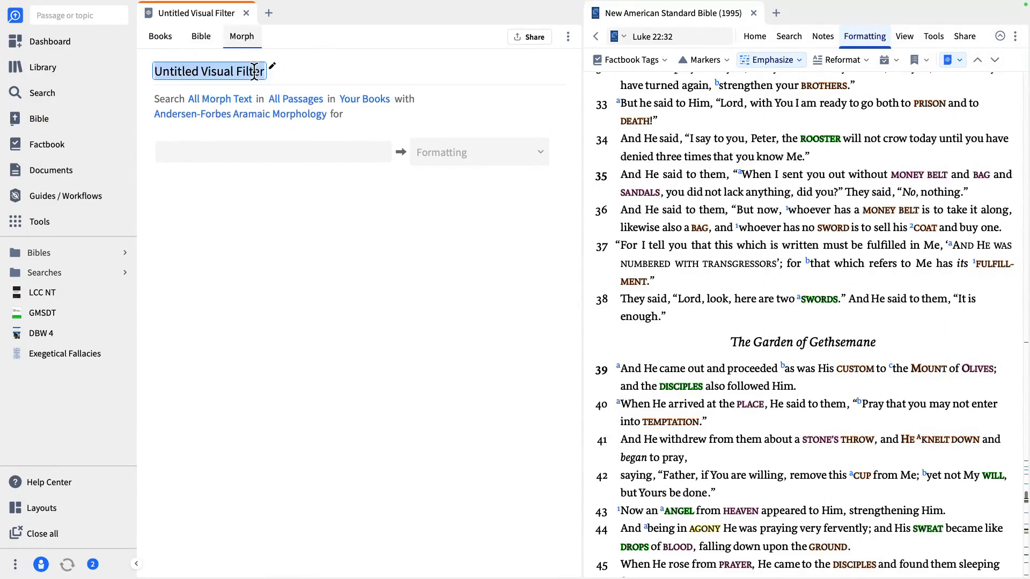
type("WB")
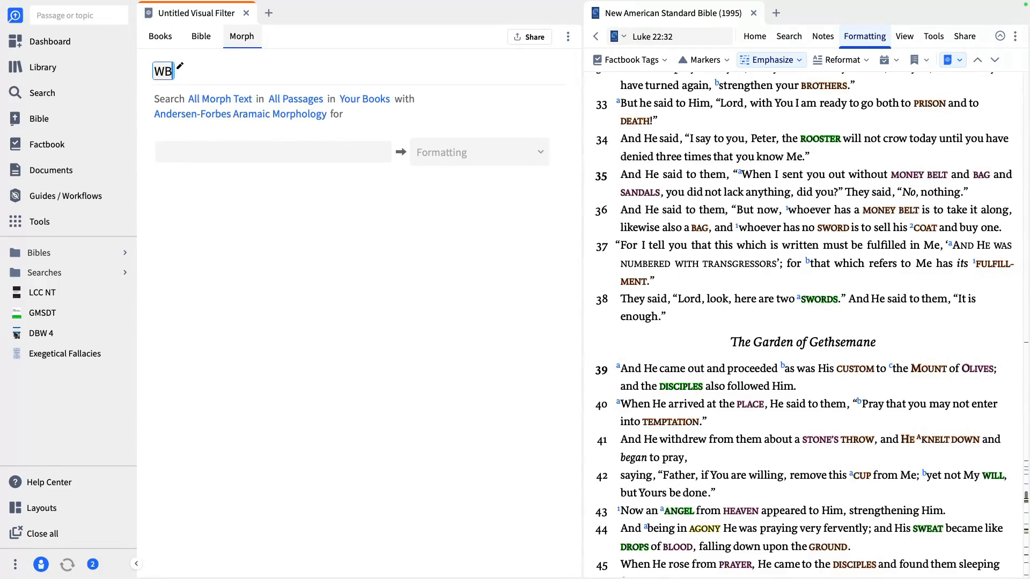
type(" Greek ")
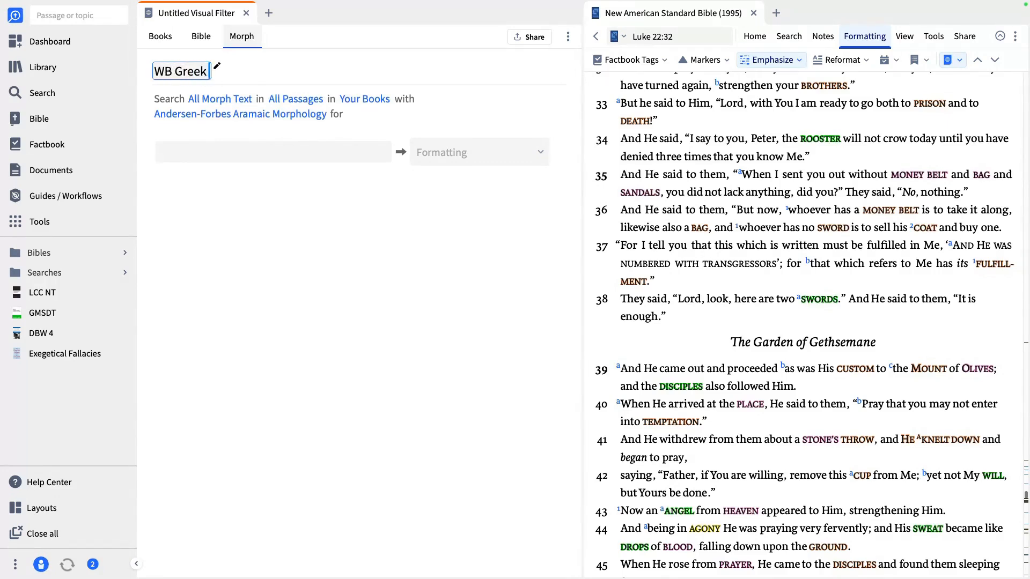
type("Verbs")
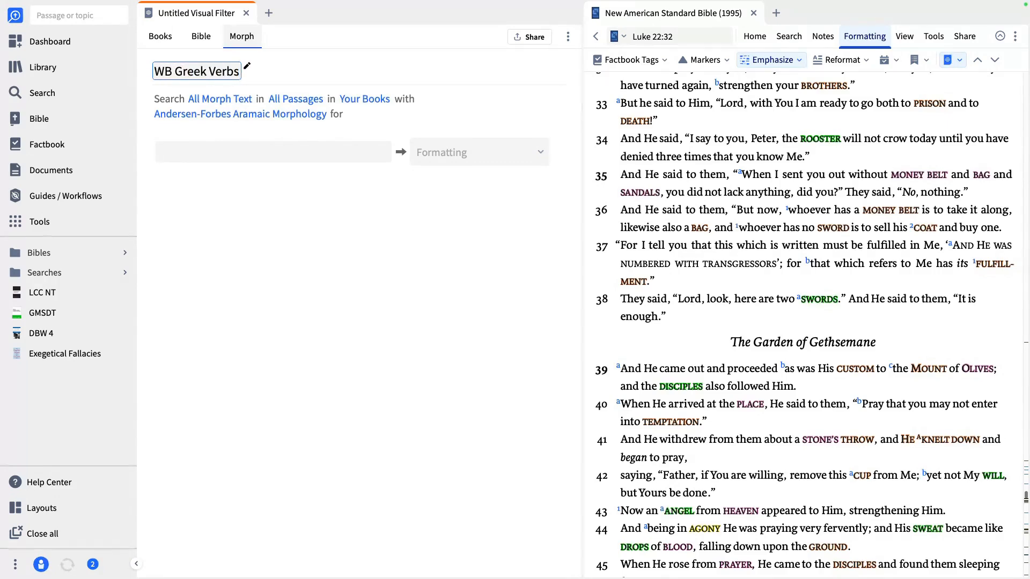
key("Return")
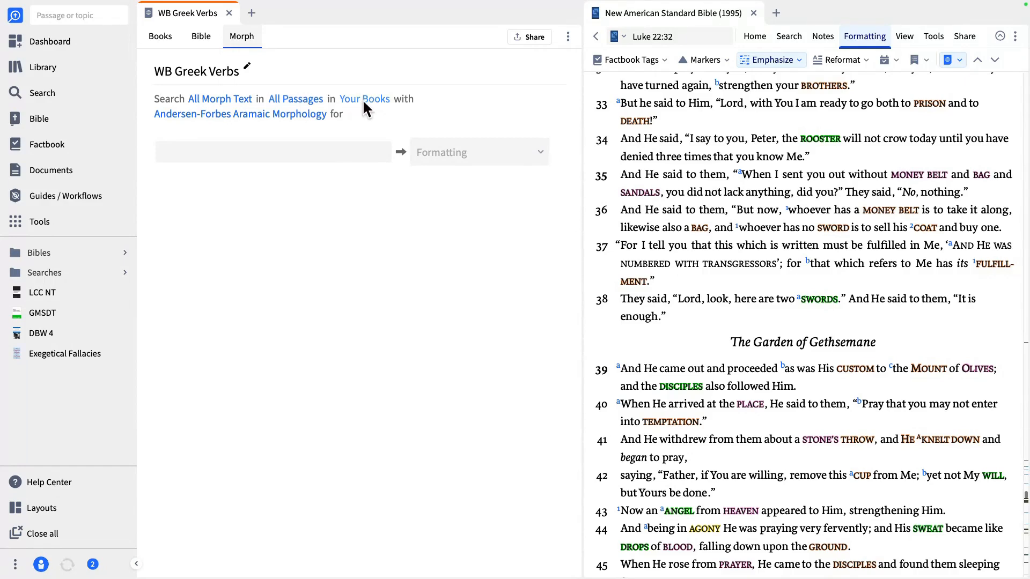
left_click(223, 115)
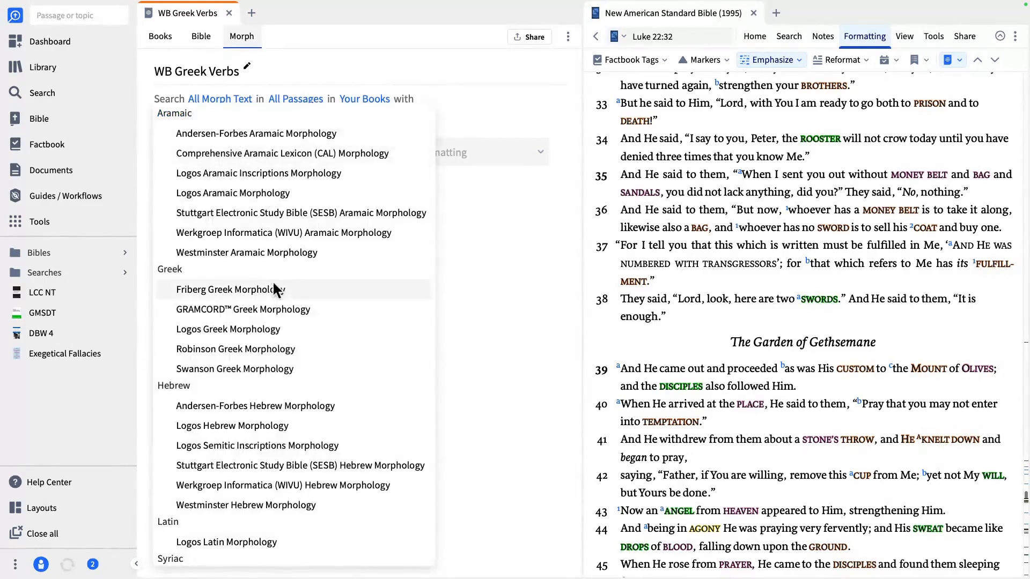
left_click(250, 329)
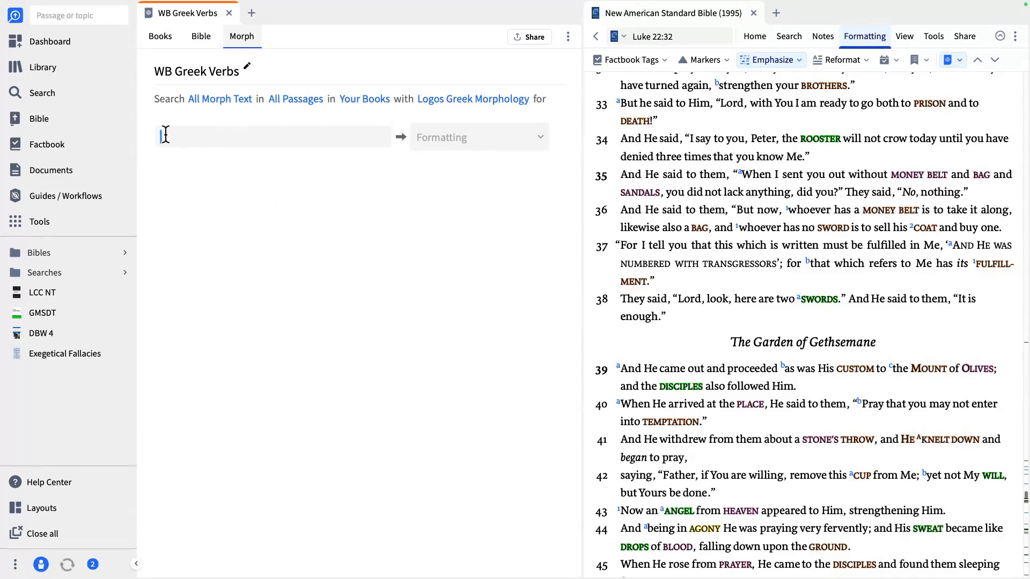
Add a morph rule for verbs in the imperative mood and format them with the On Fire style.
type("@")
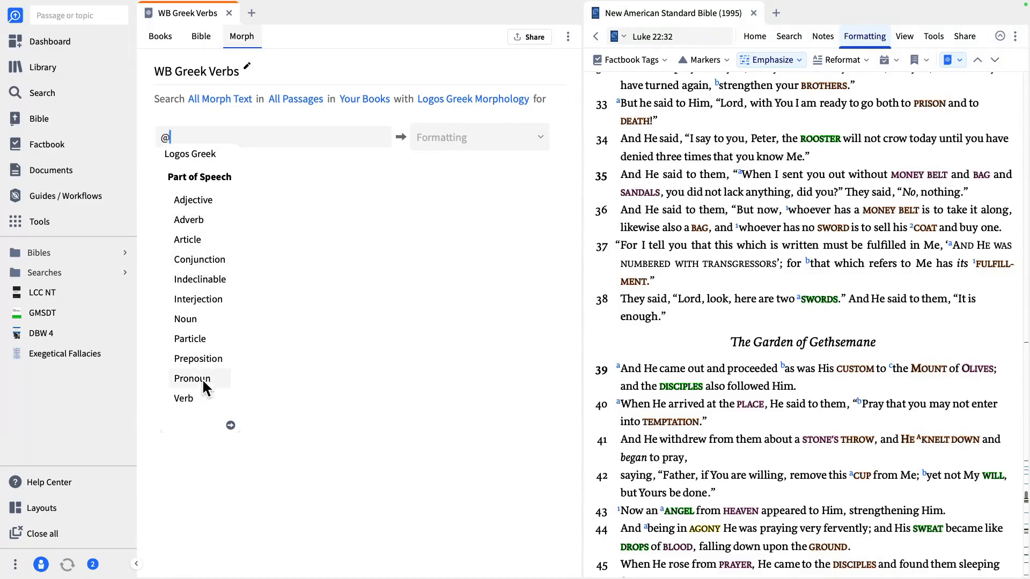
left_click(196, 398)
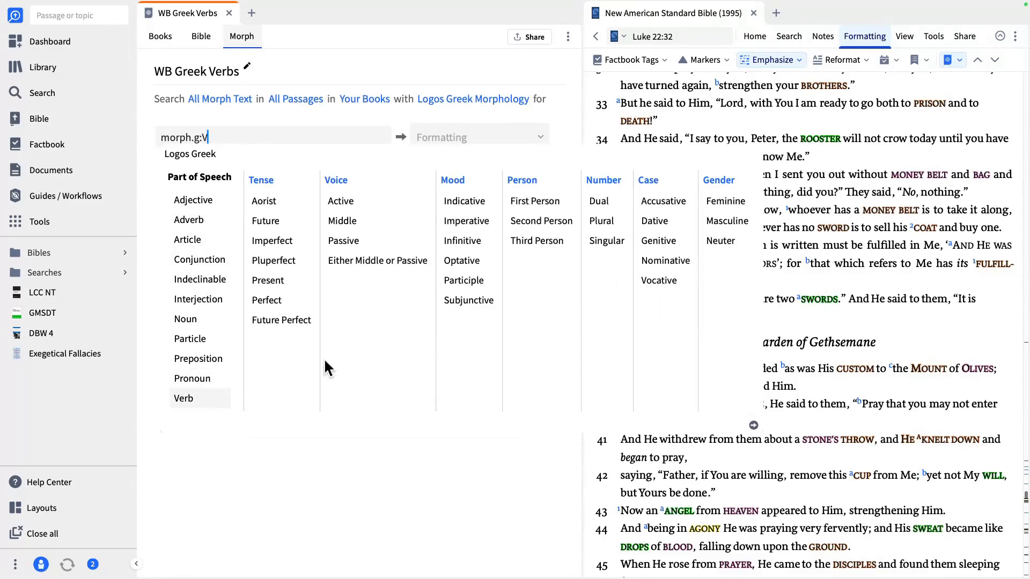
left_click(480, 221)
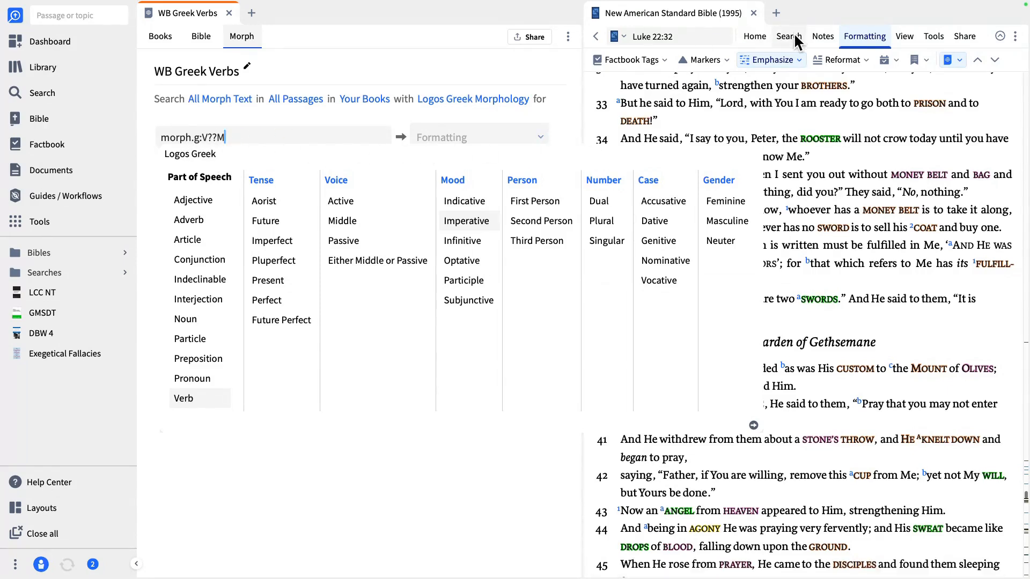
left_click(455, 134)
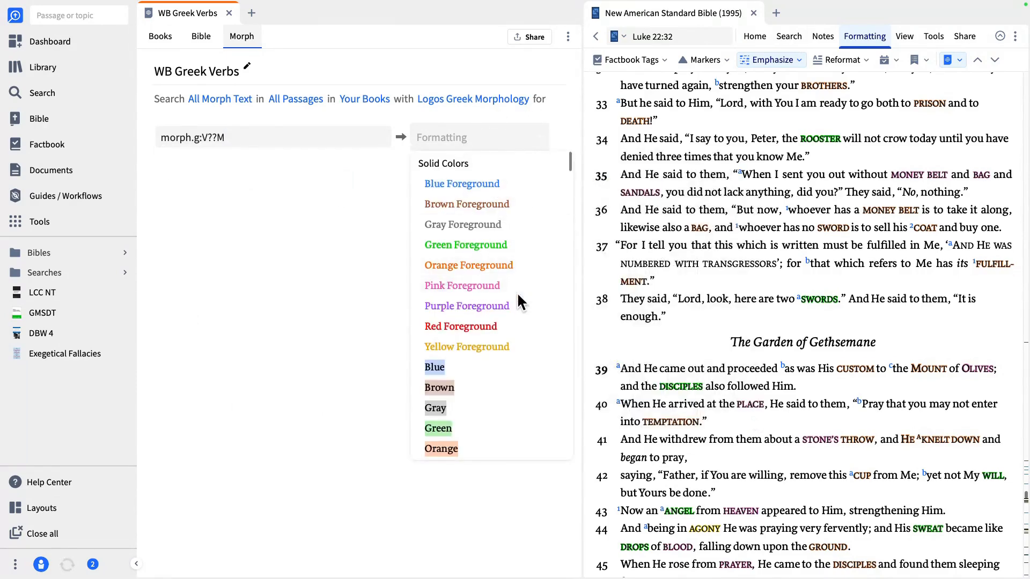
scroll(517, 300, "down", 5)
scroll(518, 296, "down", 6)
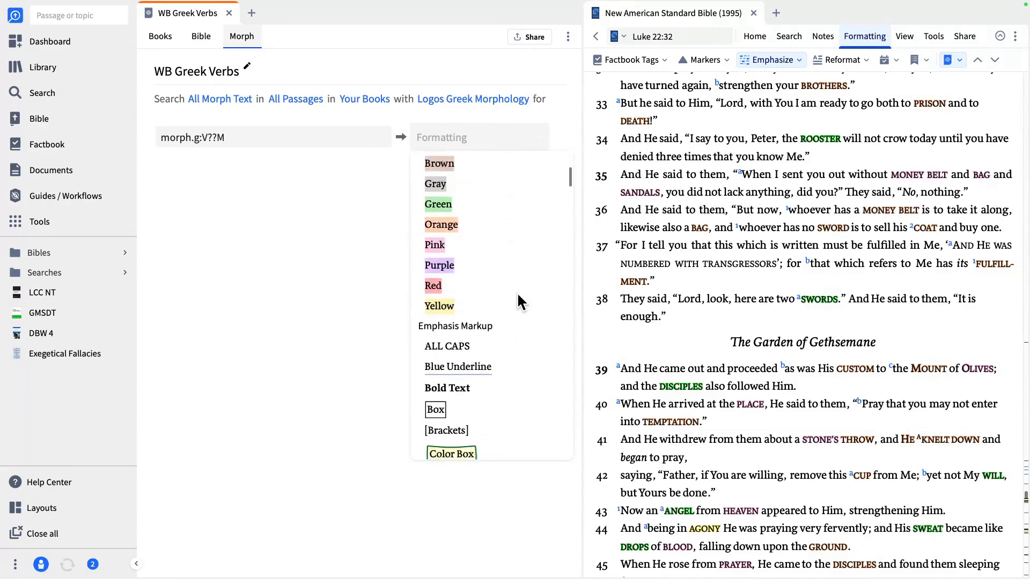
scroll(516, 291, "down", 3)
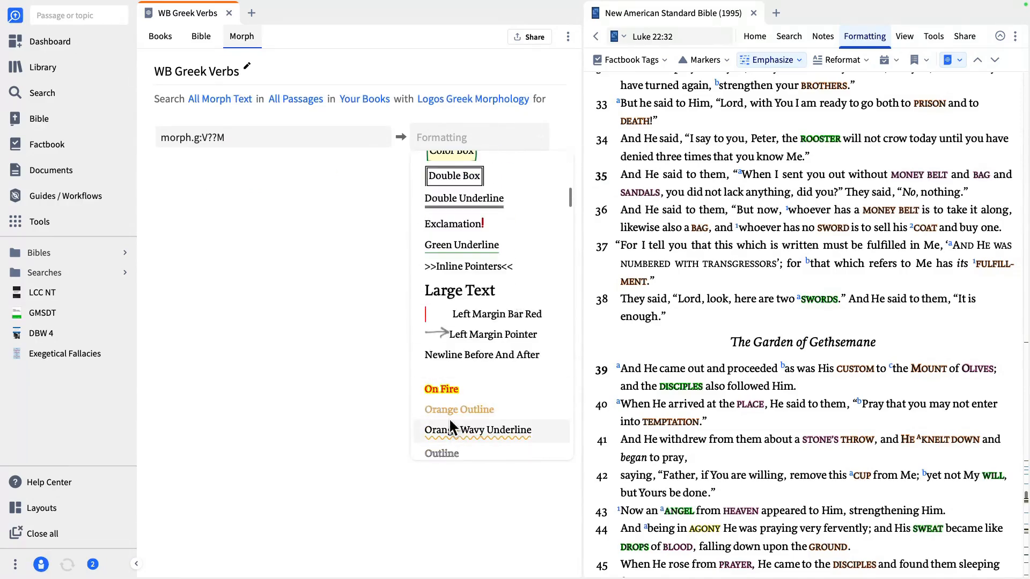
left_click(441, 396)
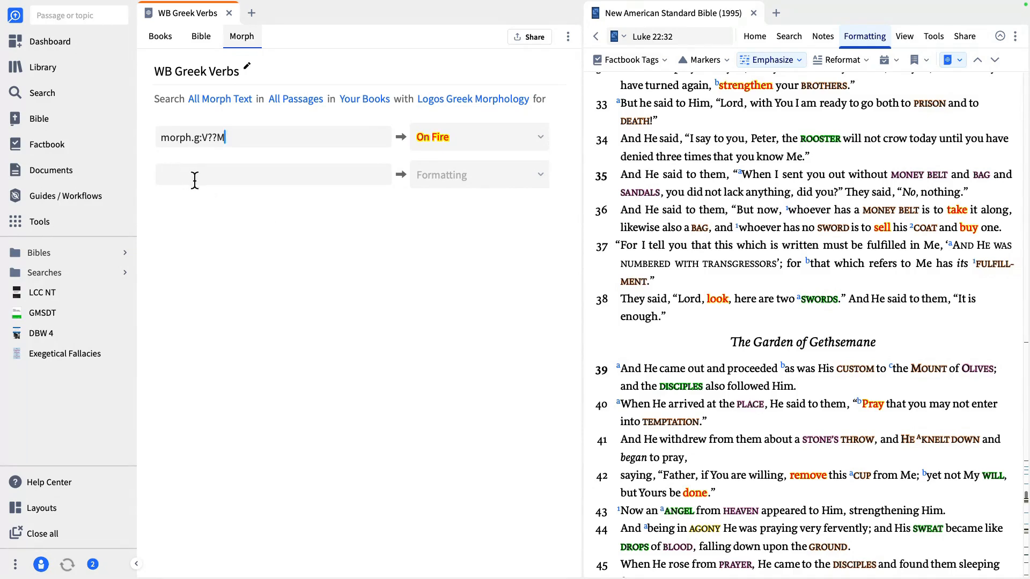
Add a second morph rule for indicative verbs and format them with Orange Foreground.
left_click(166, 173)
type("@")
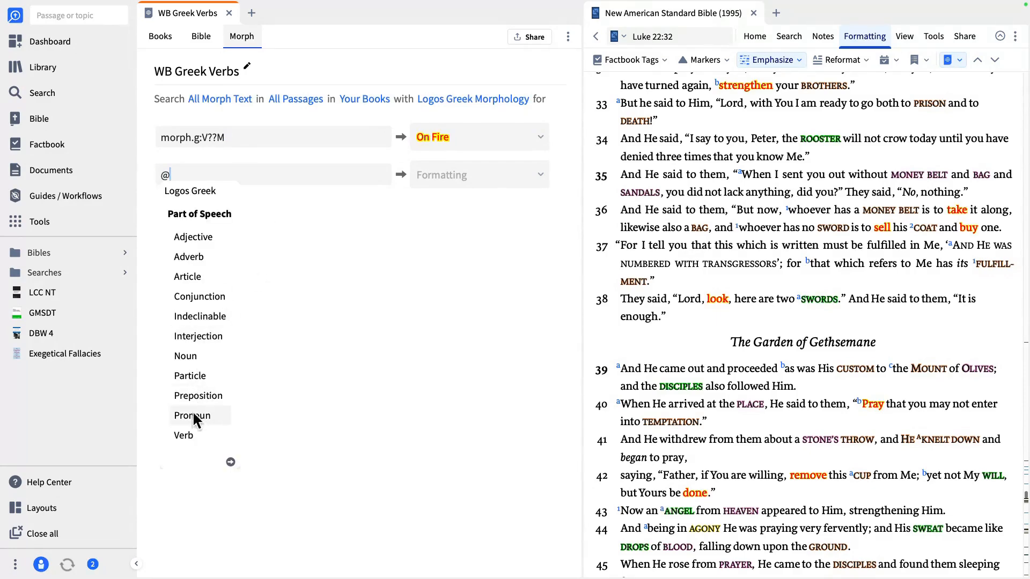
left_click(189, 438)
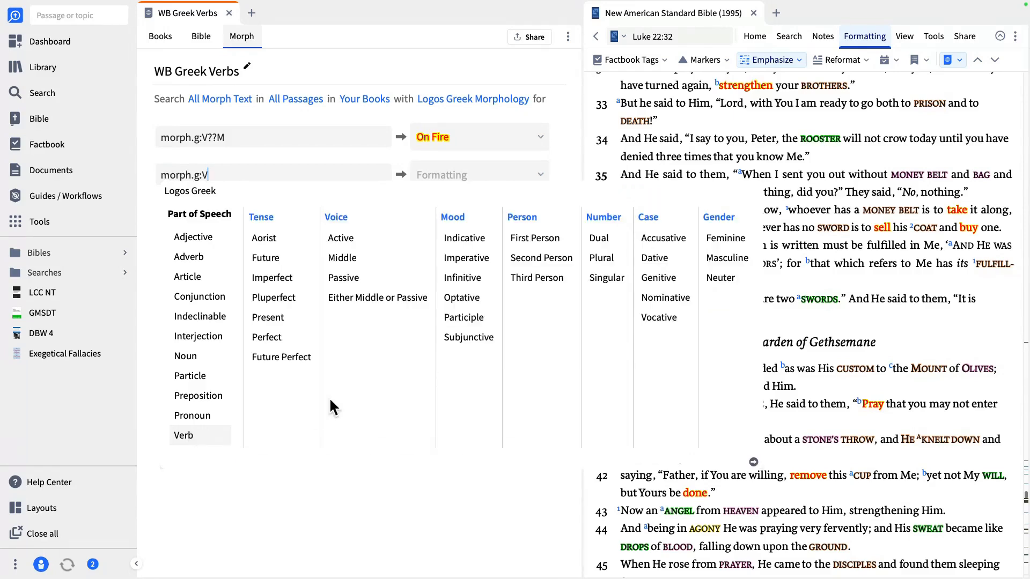
left_click(480, 239)
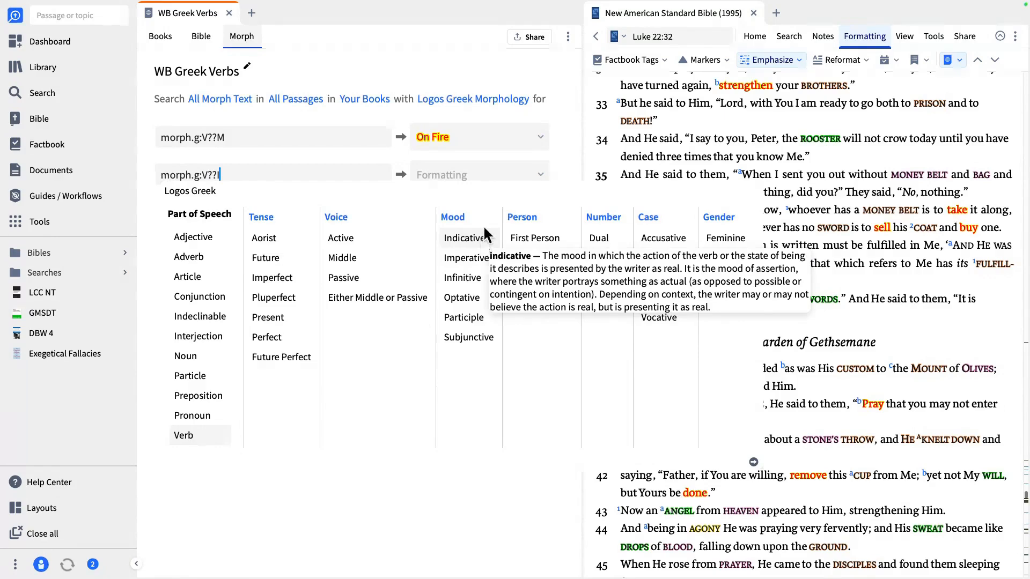
left_click(491, 172)
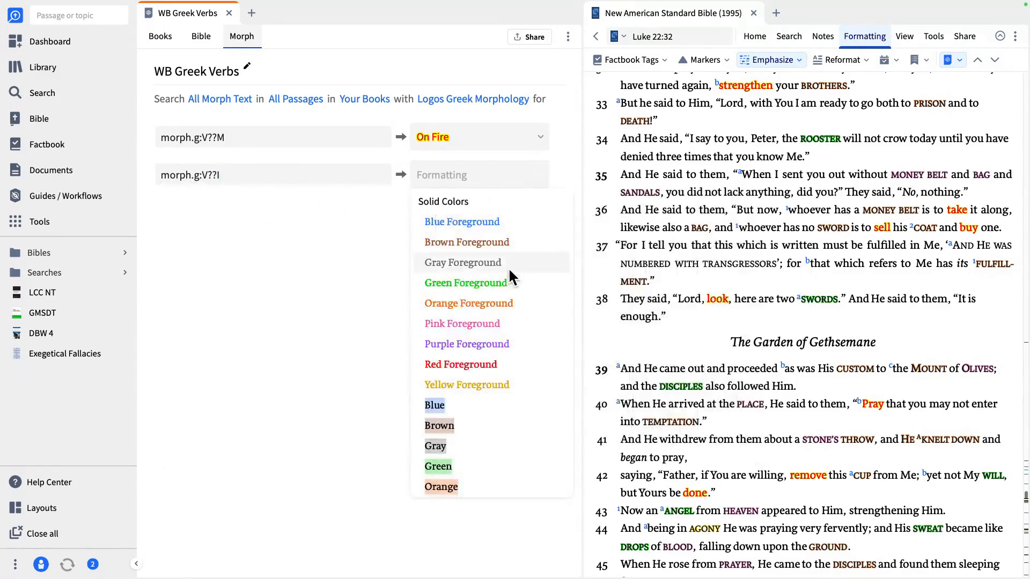
left_click(497, 304)
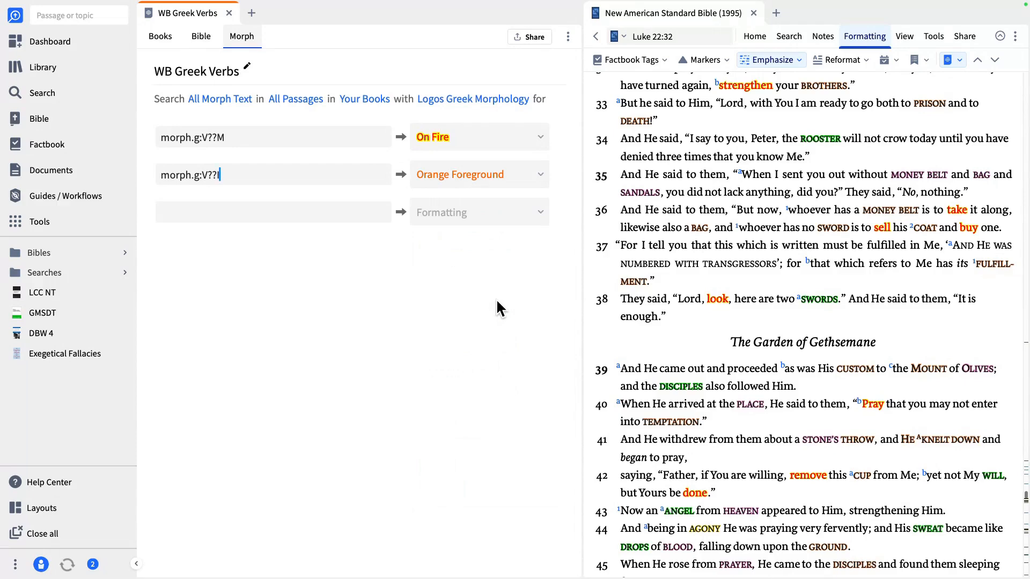
Add a third morph rule for participles and format them with Blue Foreground.
left_click(172, 214)
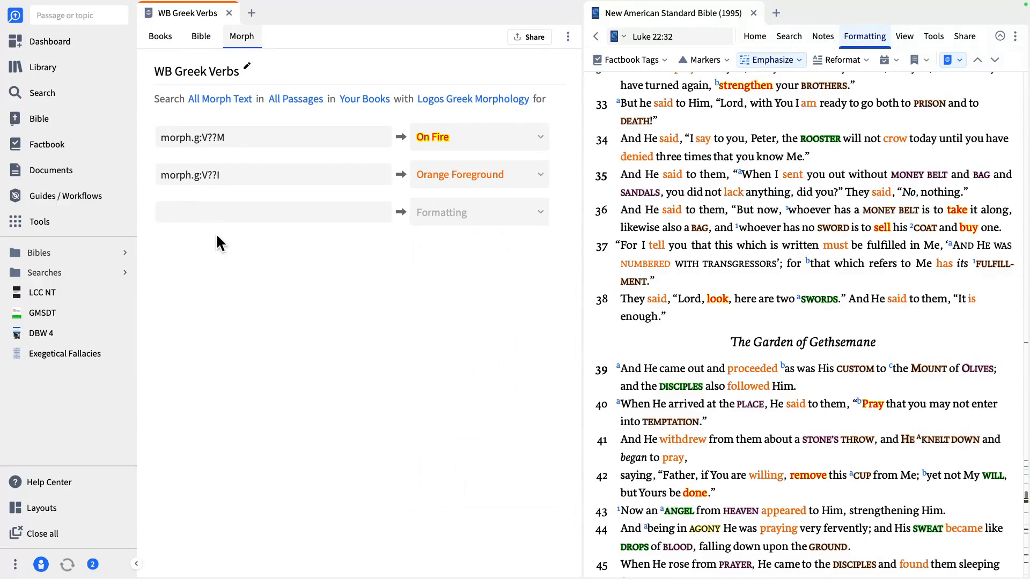
type("@")
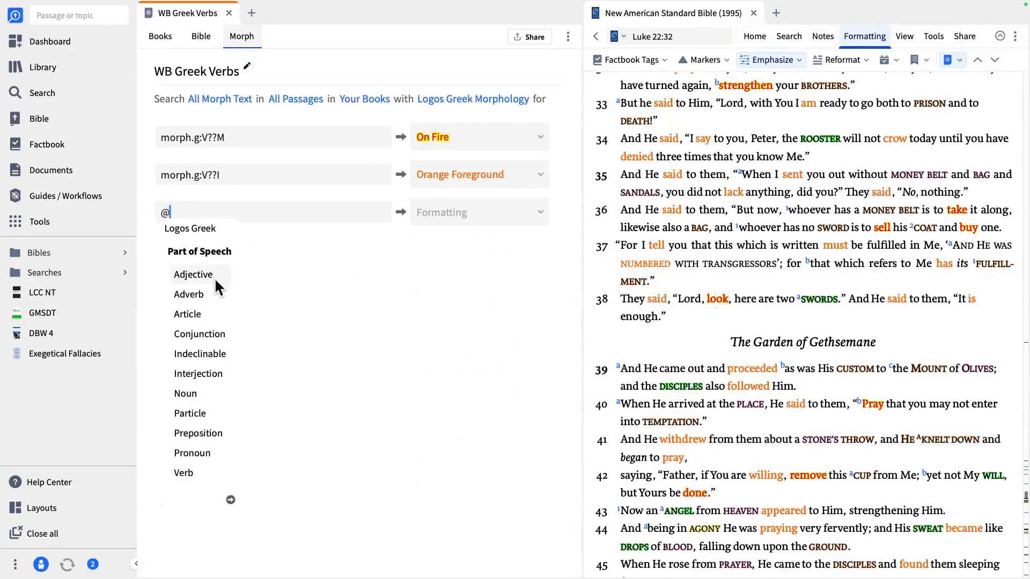
left_click(183, 473)
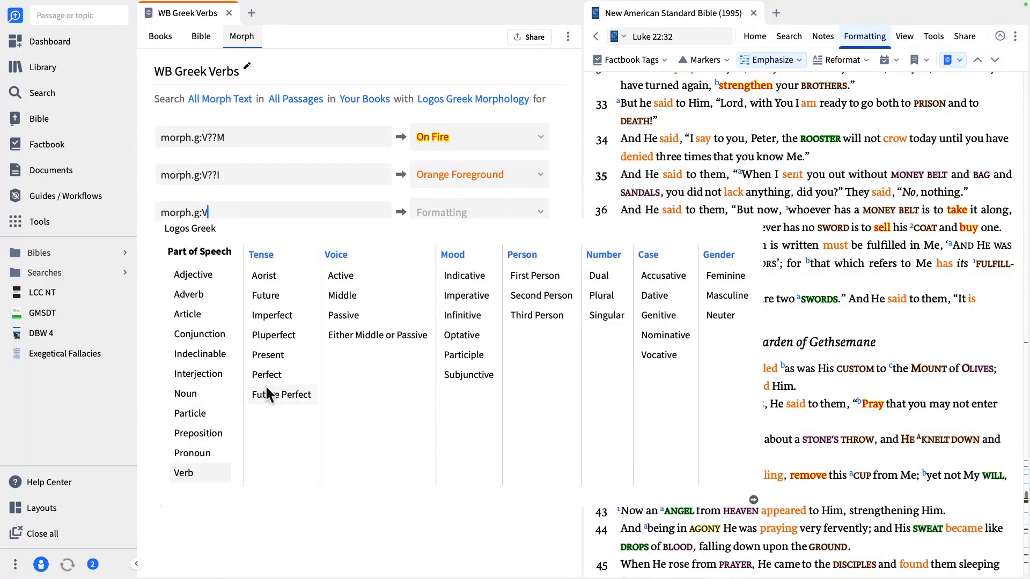
left_click(477, 354)
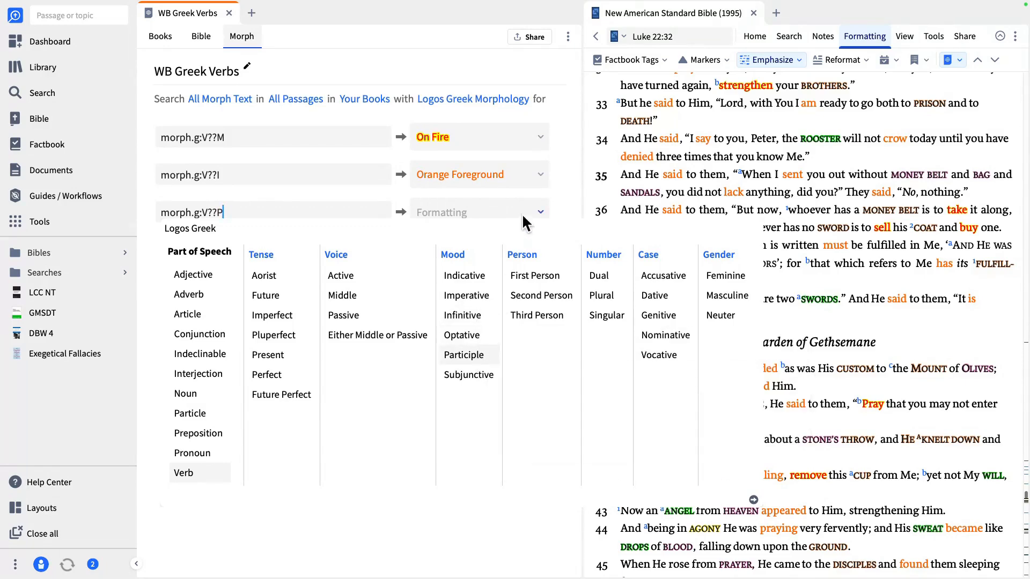
left_click(516, 209)
left_click(481, 260)
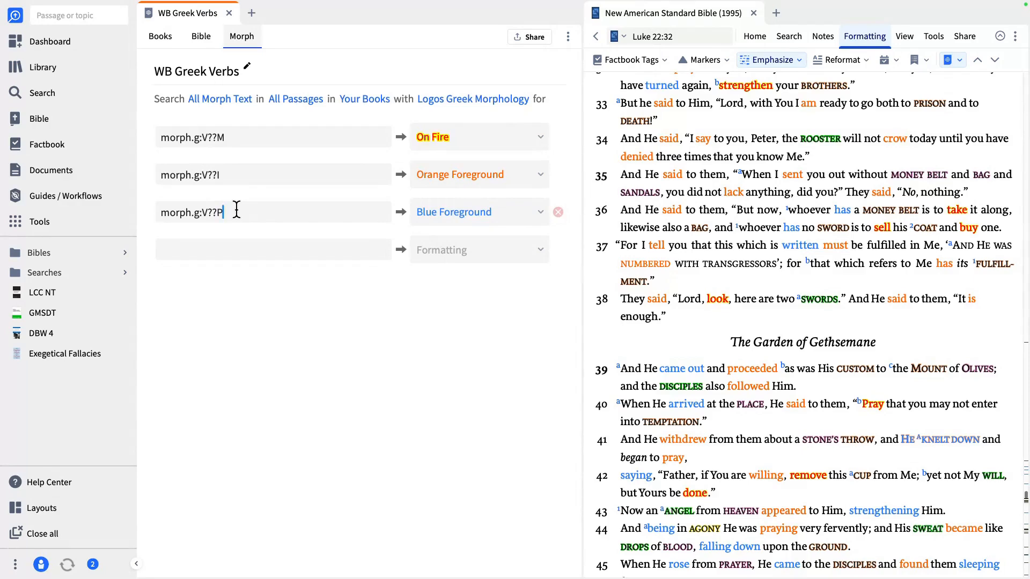
Add a fourth morph rule for infinitive verbs and format them with Green Foreground.
left_click(189, 251)
type("@")
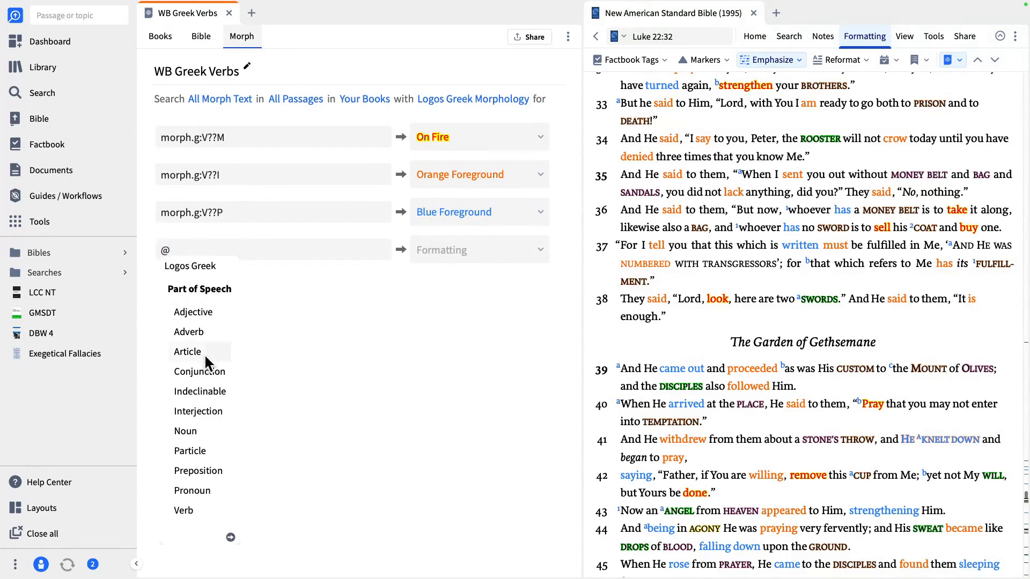
left_click(196, 506)
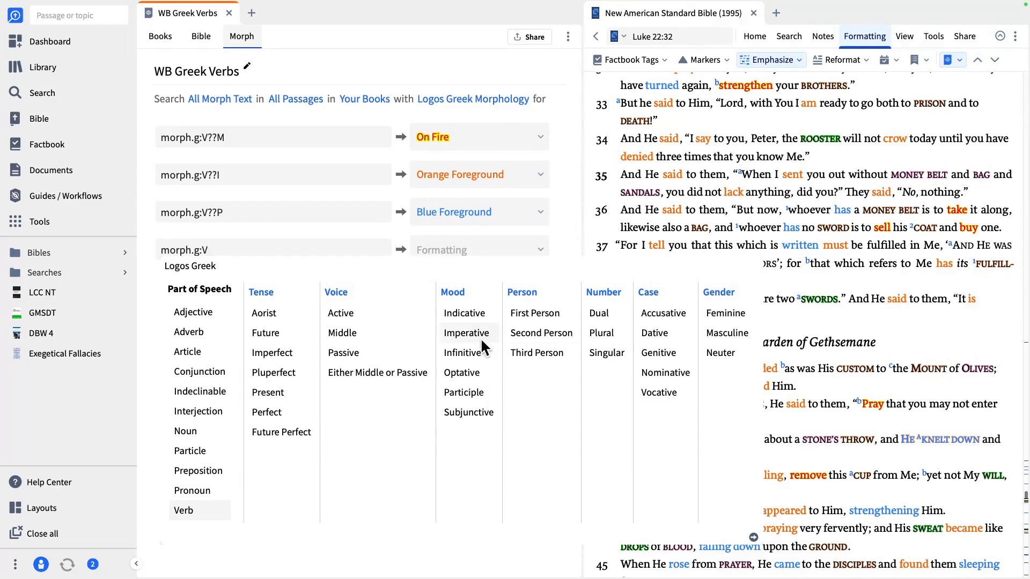
left_click(466, 351)
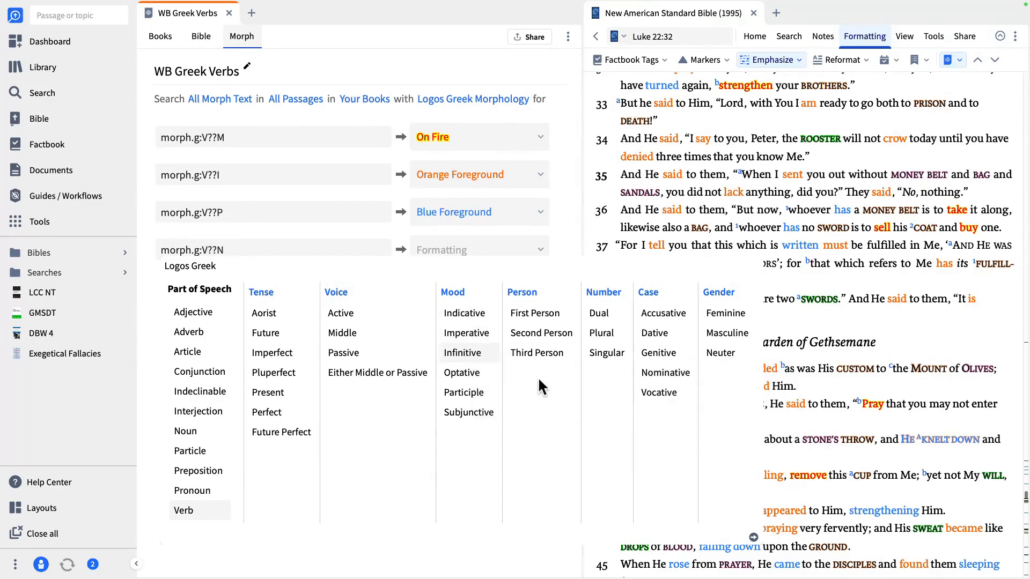
left_click(479, 248)
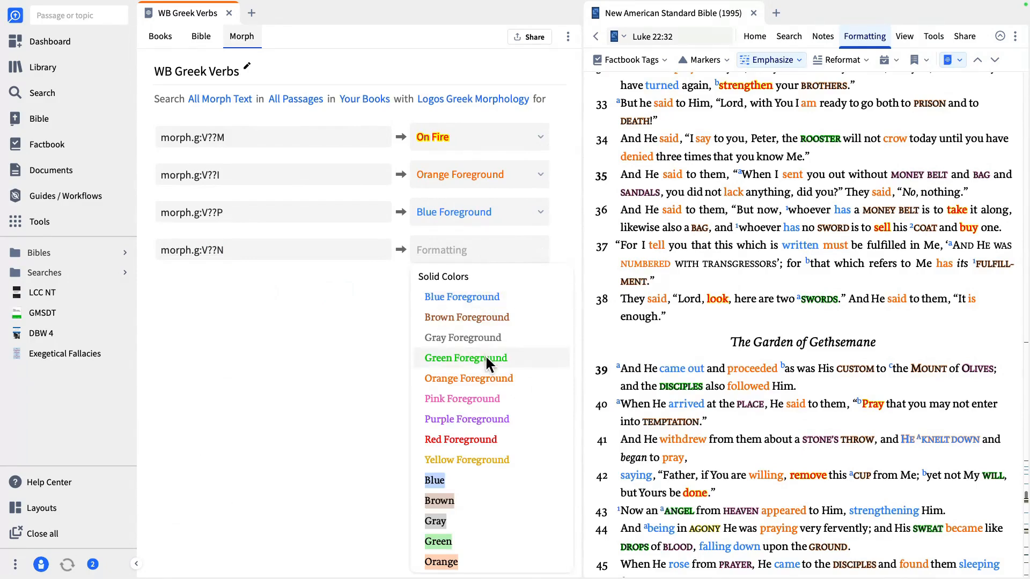
left_click(484, 355)
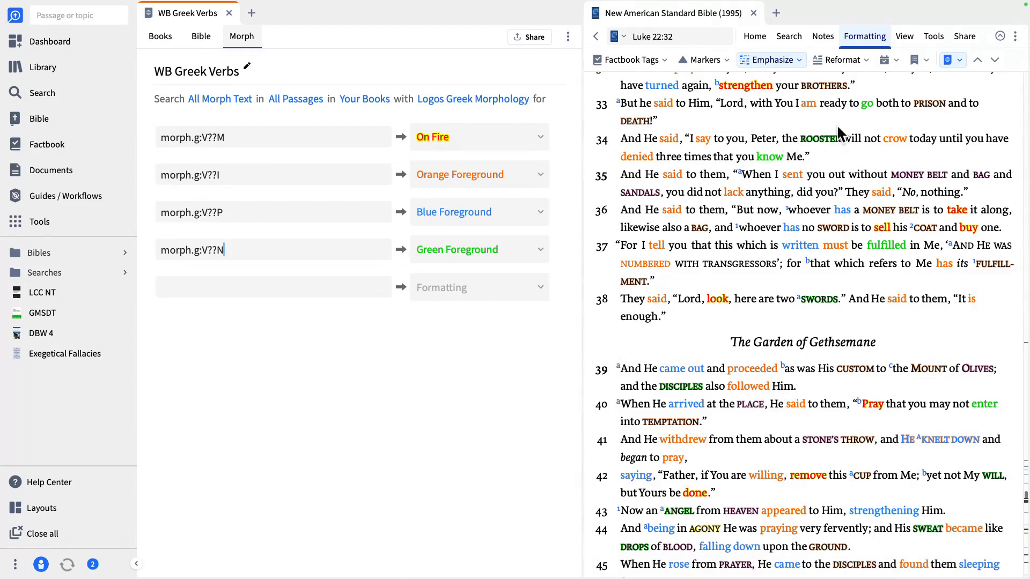
Switch WB Greek Nouns and WB Greek Verbs off and on again in the Bible's visual filters, and do the same with Show Visual Filters.
scroll(741, 100, "up", 2)
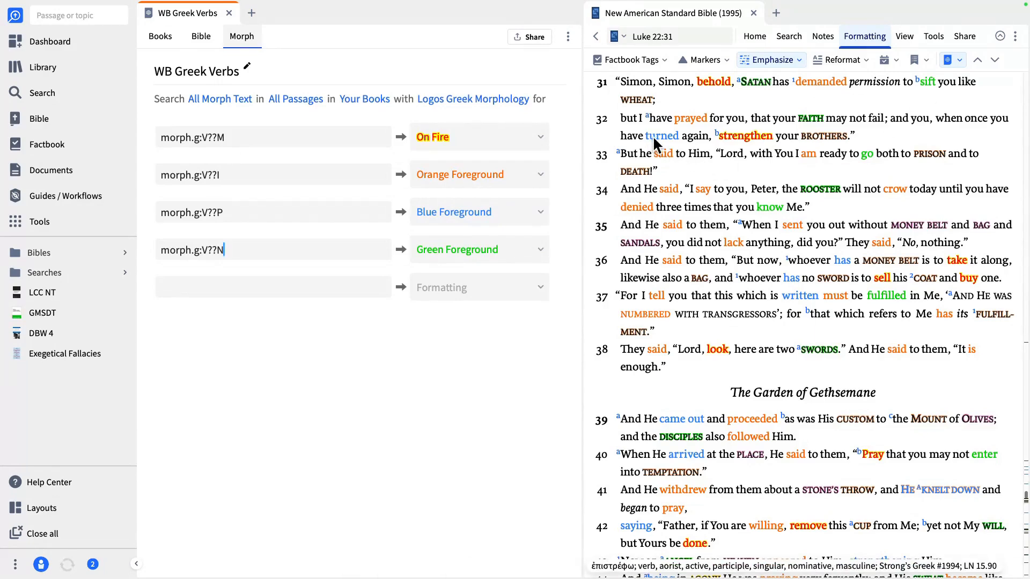
left_click(961, 60)
left_click(961, 60)
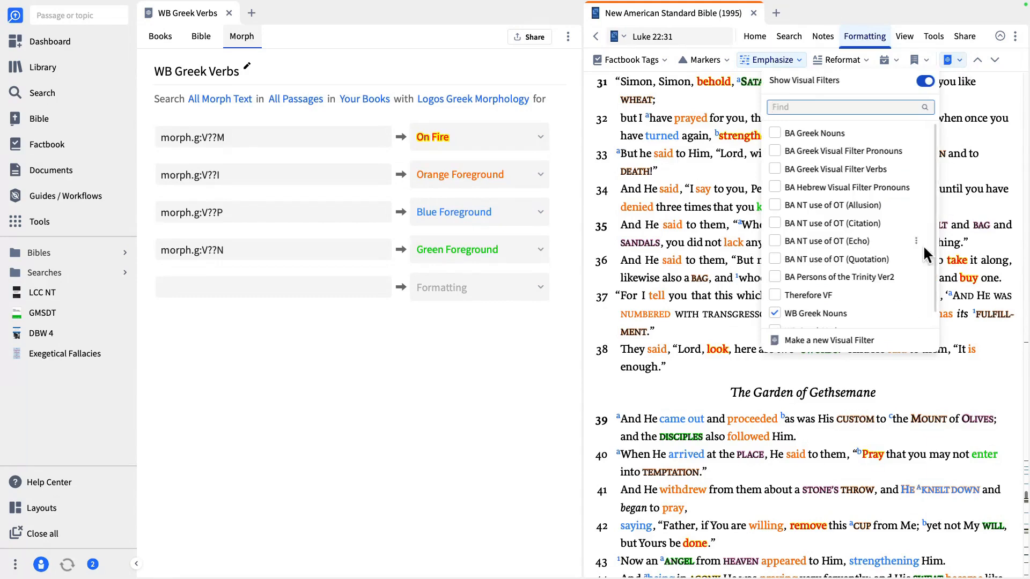
scroll(841, 305, "down", 1)
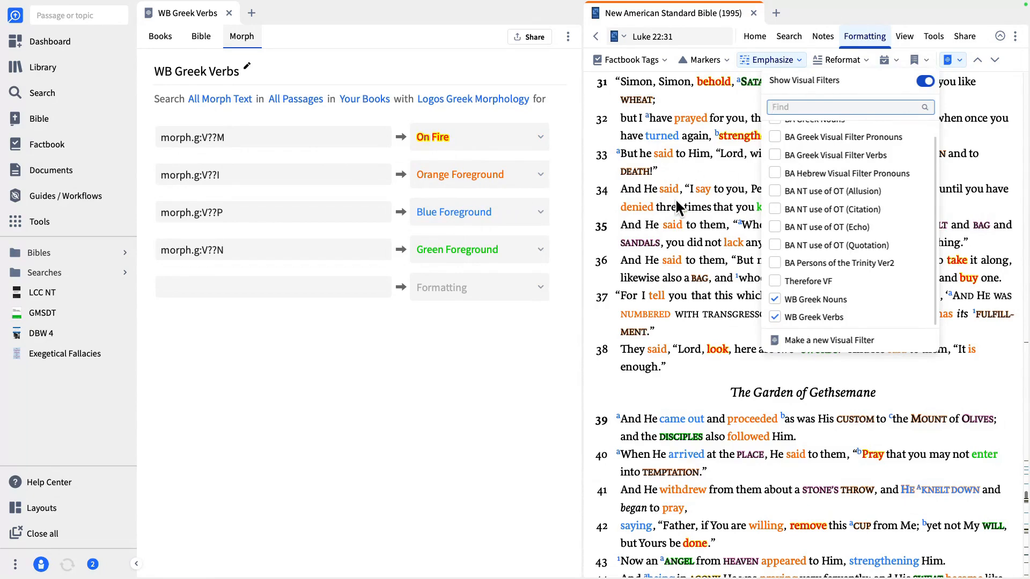
left_click(774, 301)
left_click(776, 316)
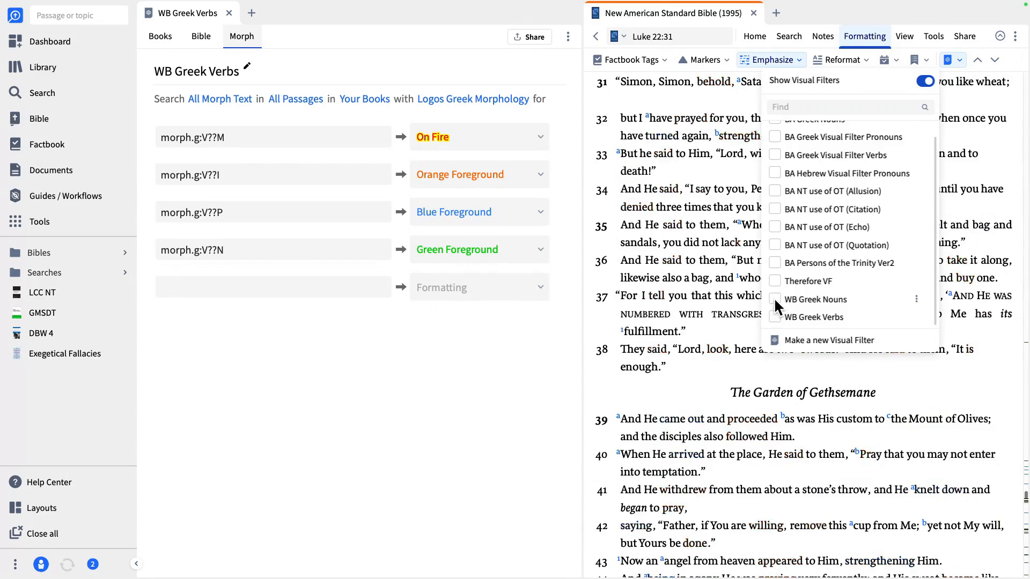
left_click(774, 299)
left_click(774, 316)
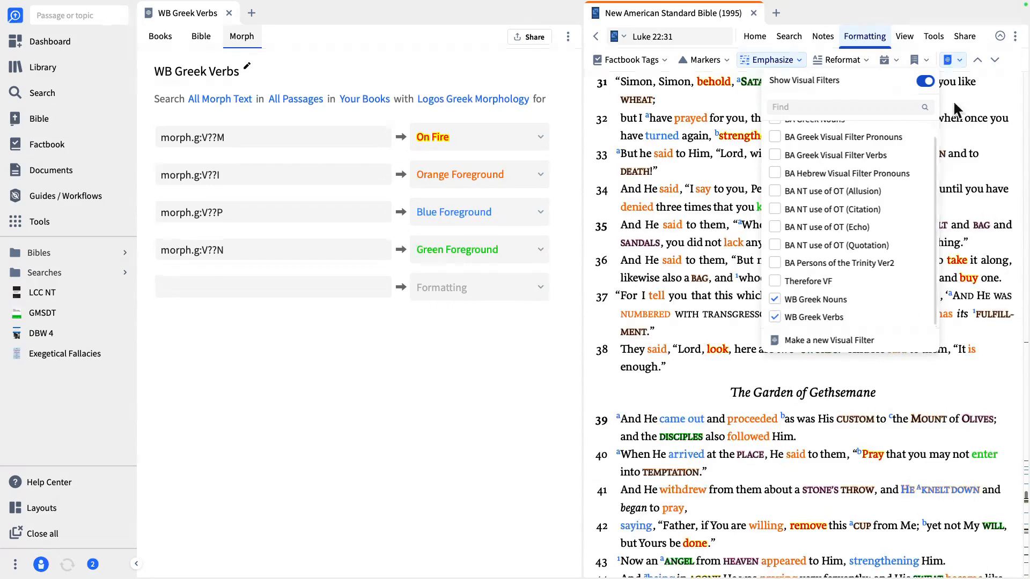
left_click(929, 81)
left_click(930, 80)
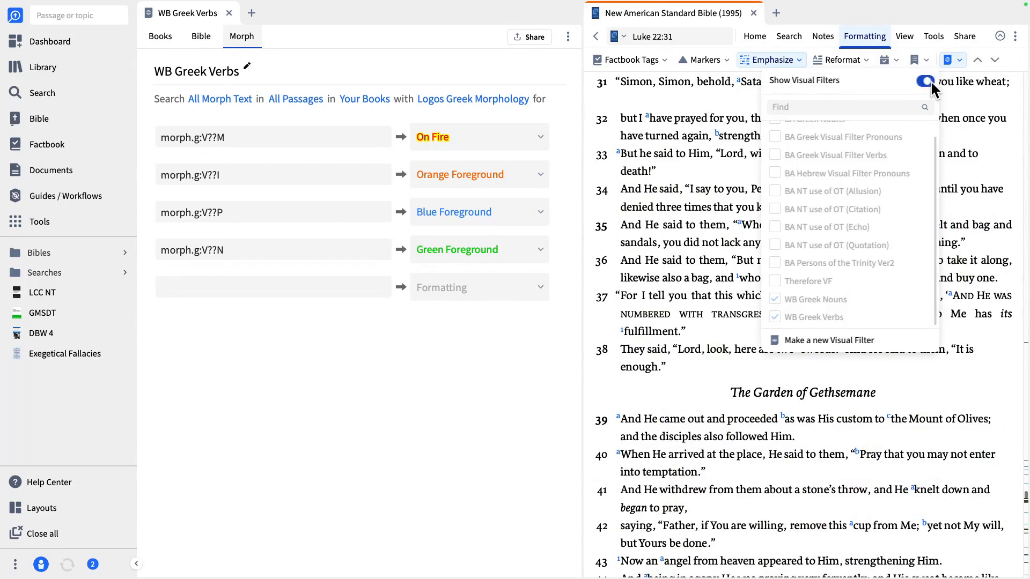
Close the WB Greek Verbs filter document and move the New American Standard Bible into the emptied main pane.
left_click(688, 91)
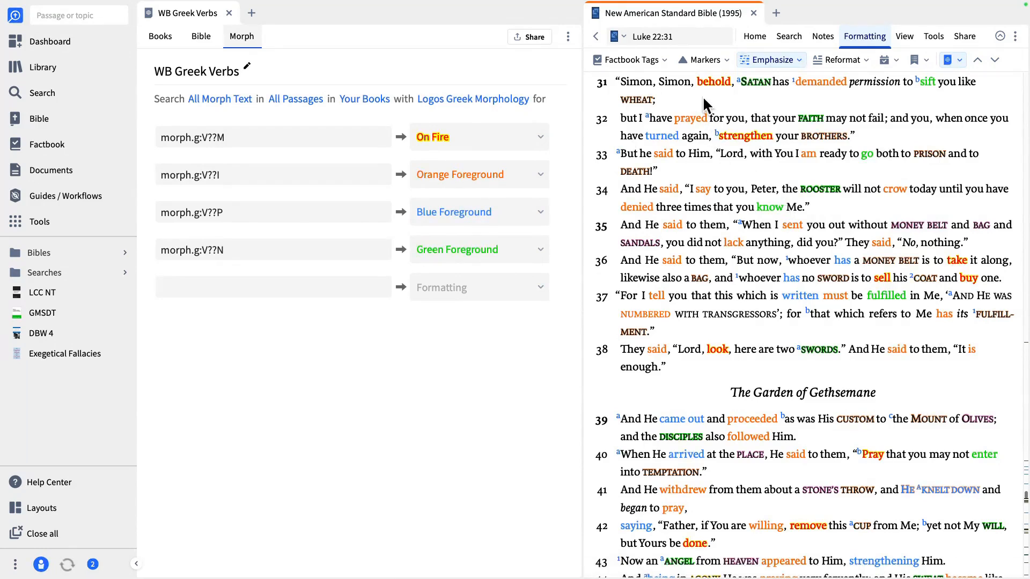
mouse_move(719, 82)
mouse_move(754, 84)
mouse_move(652, 111)
left_click(229, 14)
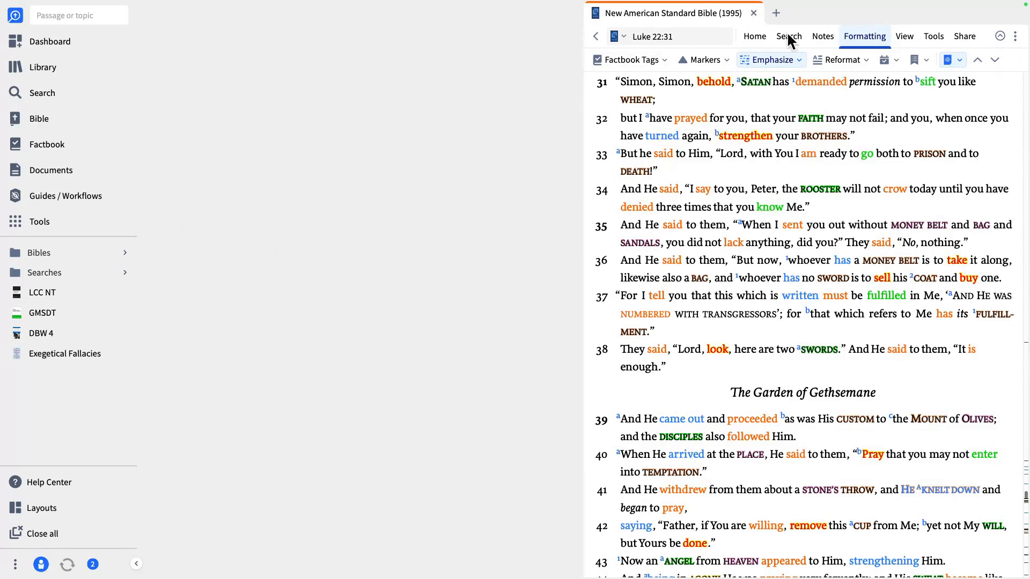
mouse_move(703, 19)
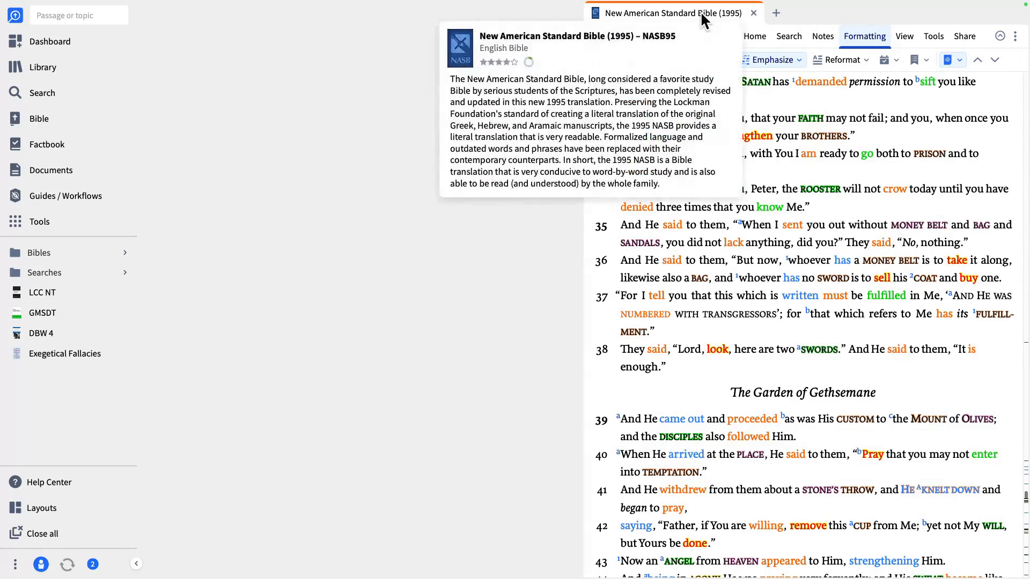
left_click_drag(703, 20, 440, 28)
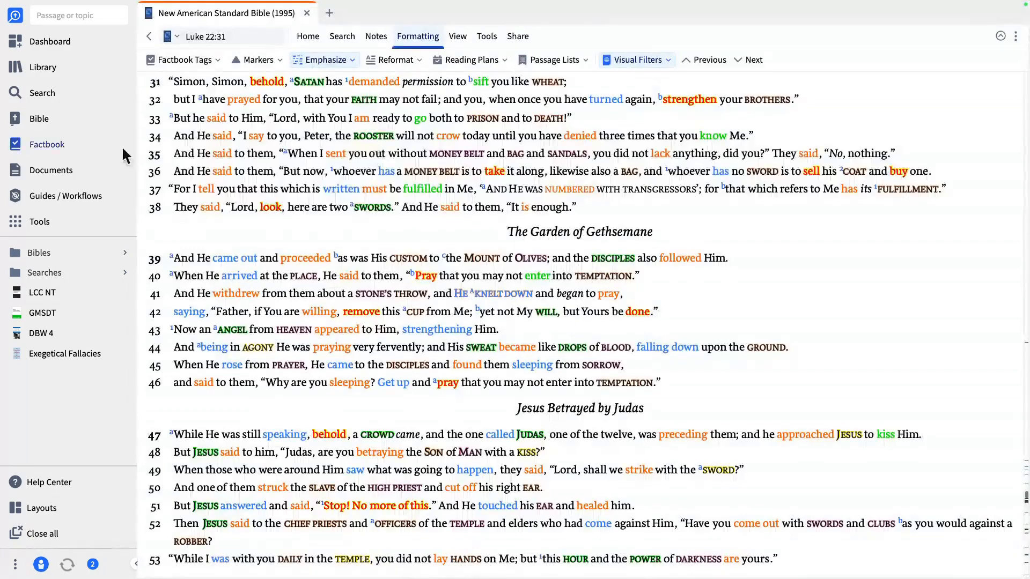
Run a precise Bible search of the New American Standard Bible for the Greek lemma δοῦλος and browse the passages.
left_click(49, 98)
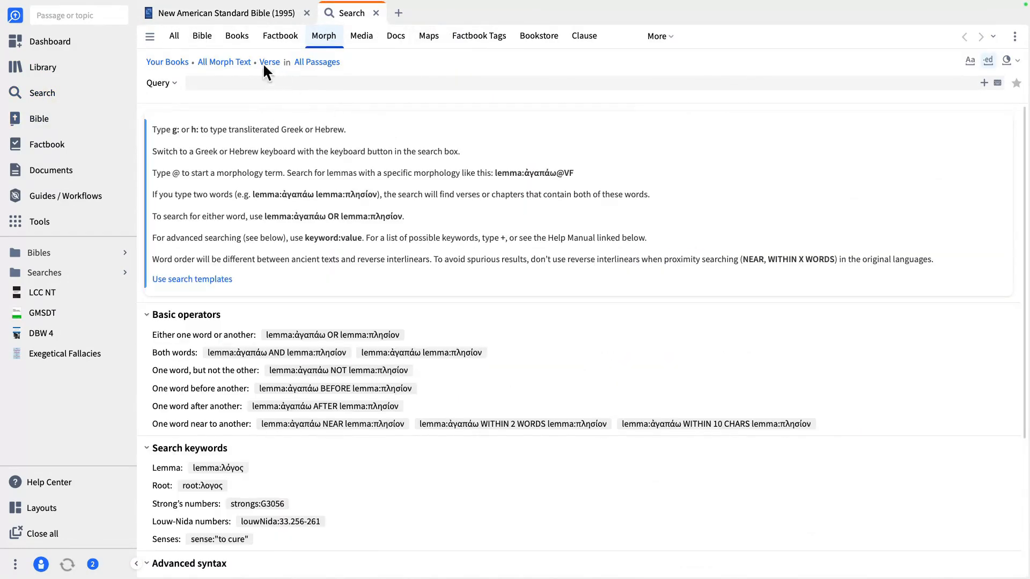
left_click(203, 36)
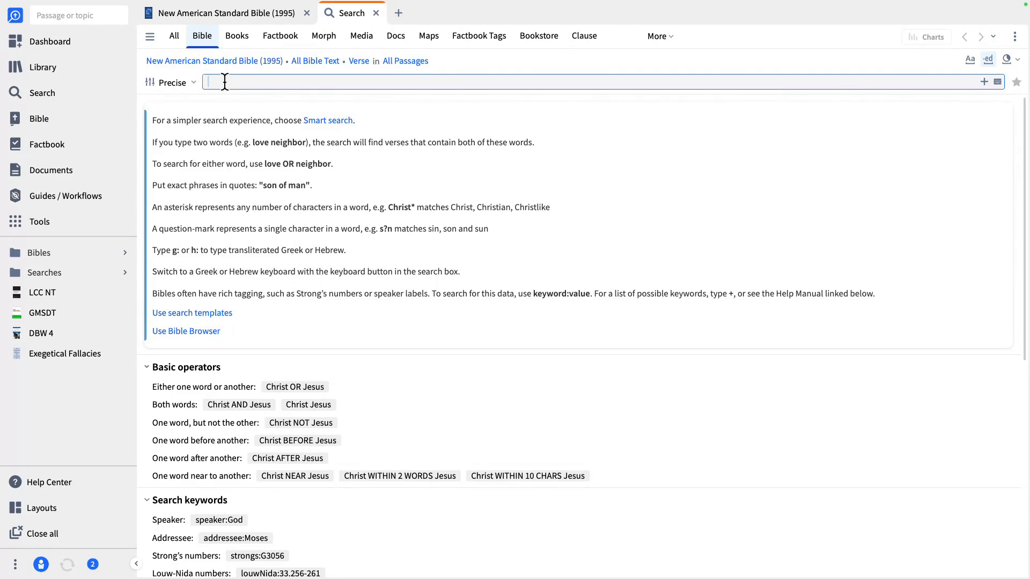
type("g:doulo")
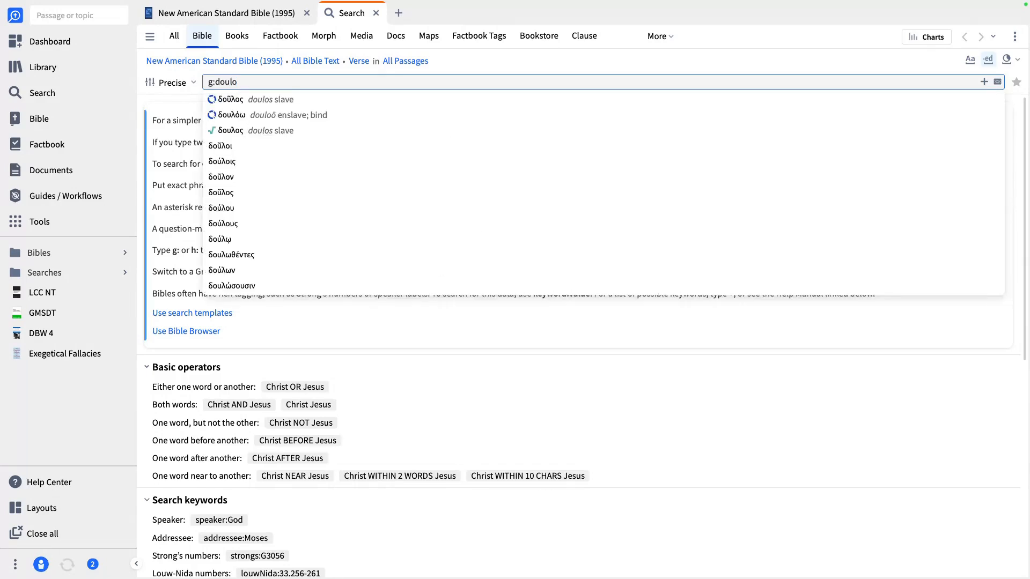
left_click(232, 101)
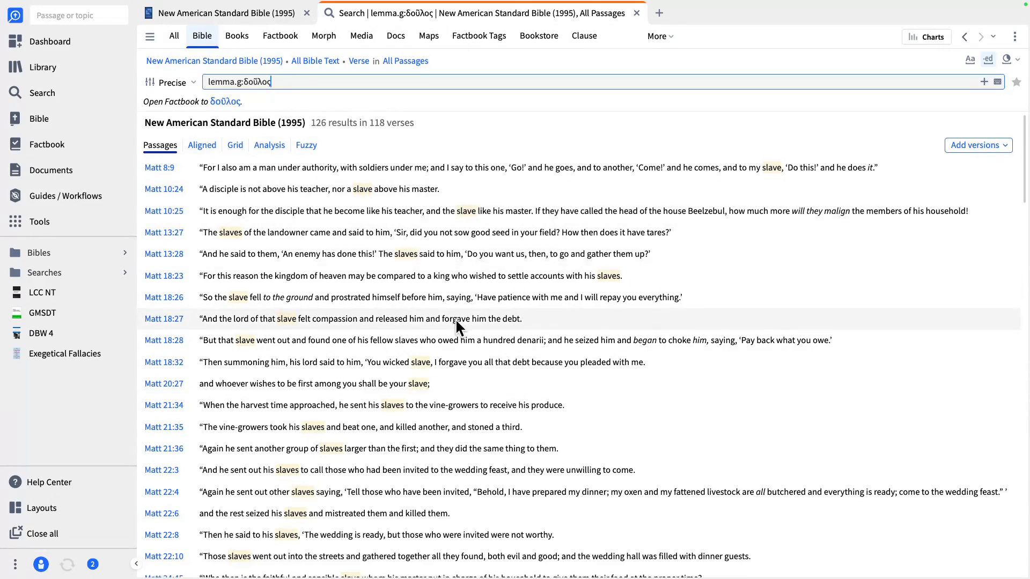
scroll(464, 366, "down", 2)
scroll(463, 358, "down", 8)
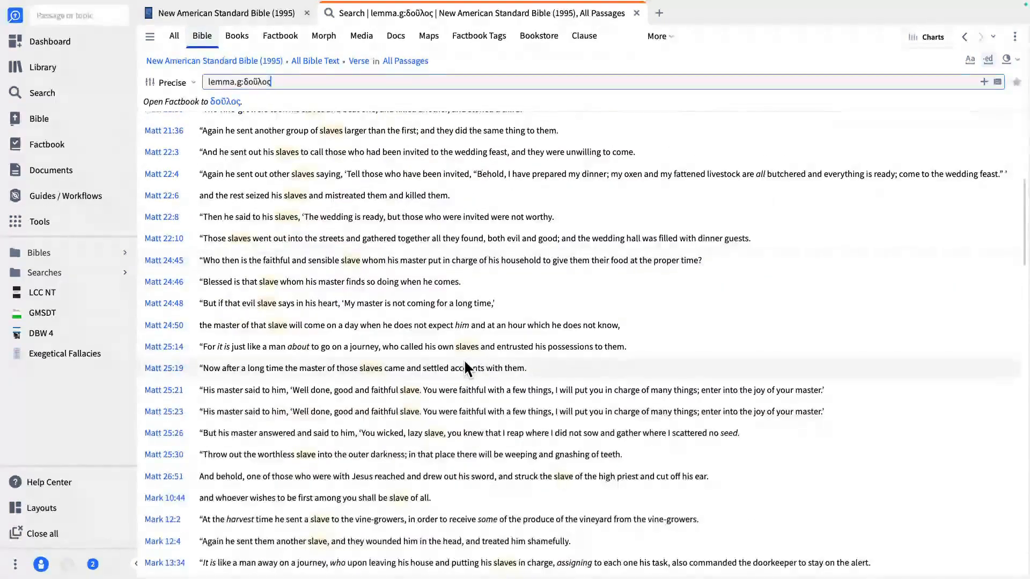
scroll(463, 368, "up", 9)
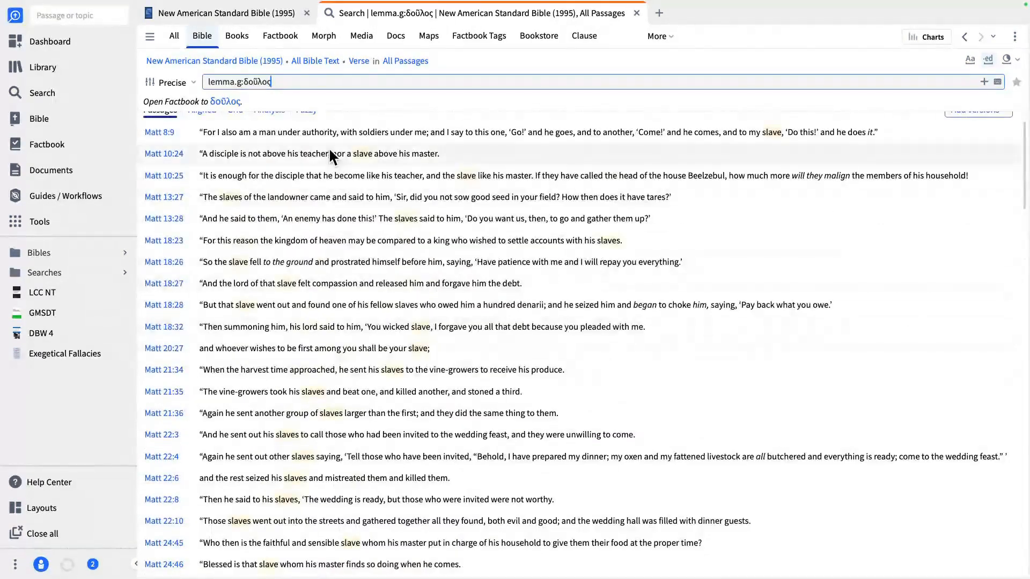
scroll(330, 151, "up", 1)
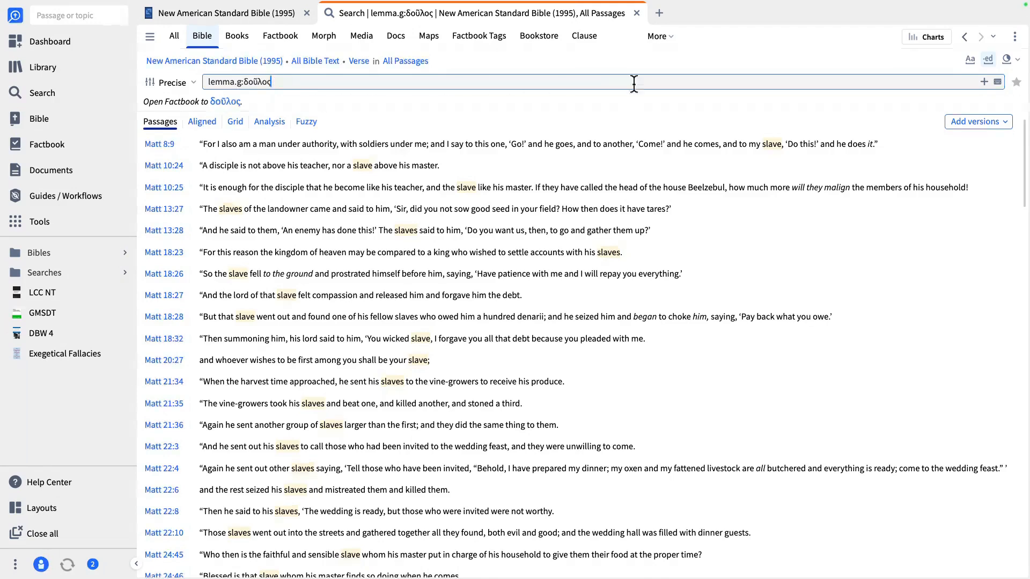
Save the δοῦλος search as a visual filter and name it WB Doulos.
left_click(1015, 38)
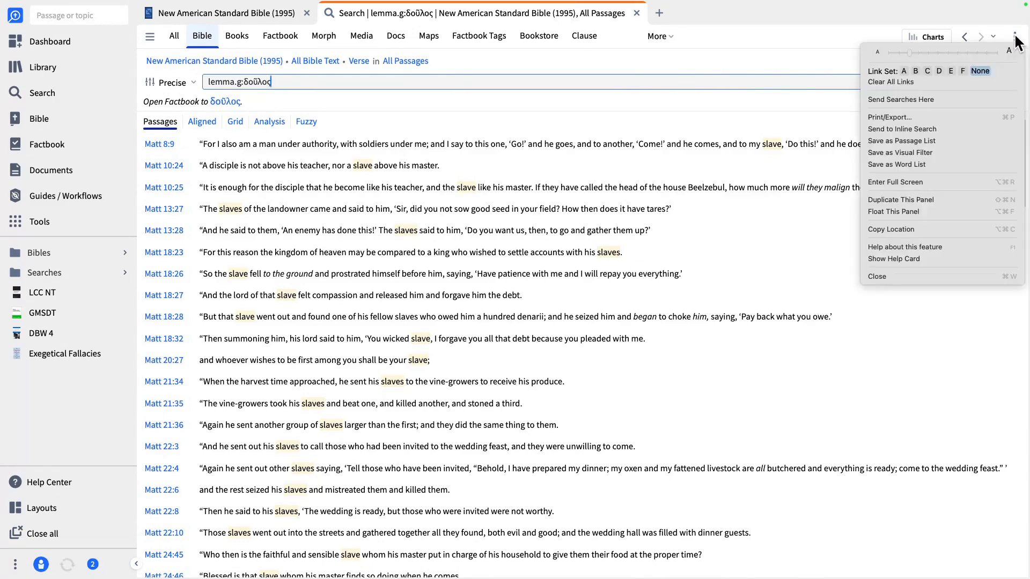
left_click(914, 153)
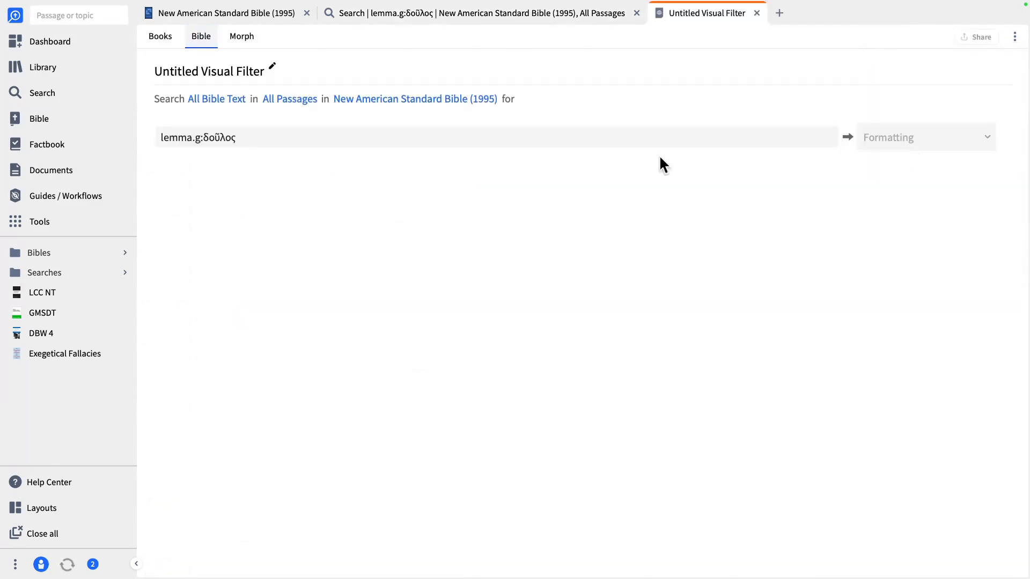
left_click(211, 74)
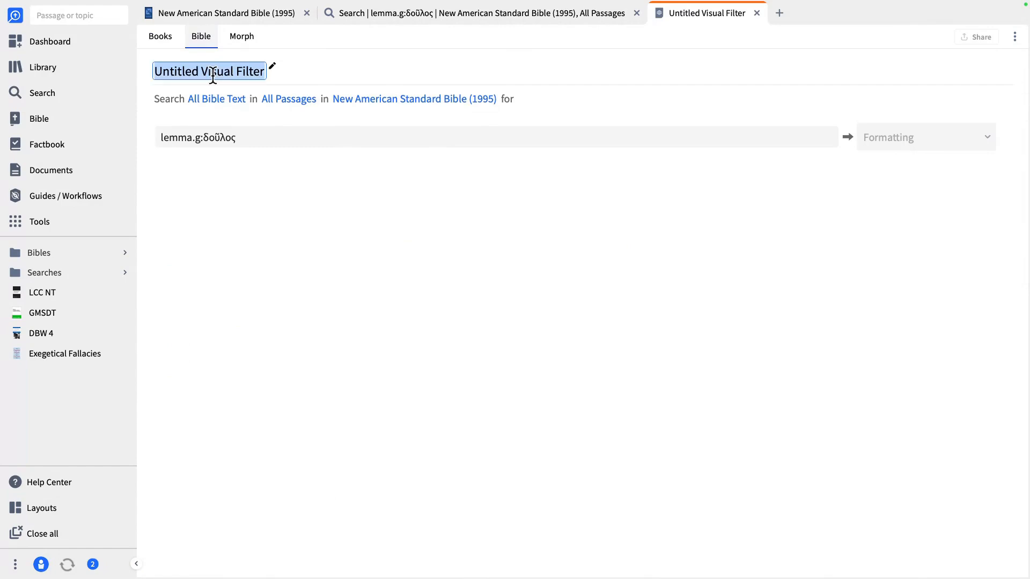
type("WB ")
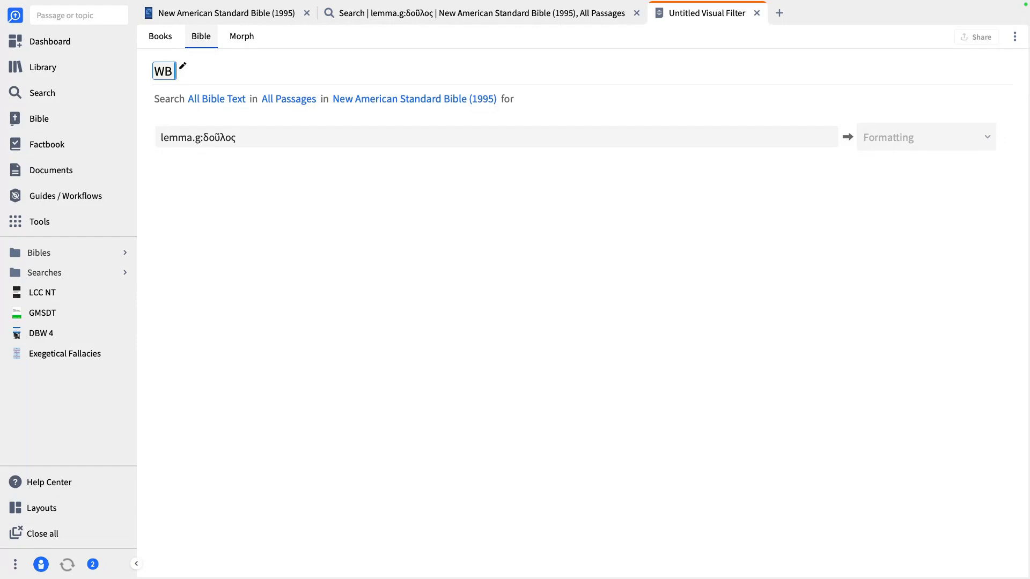
type("Doulos")
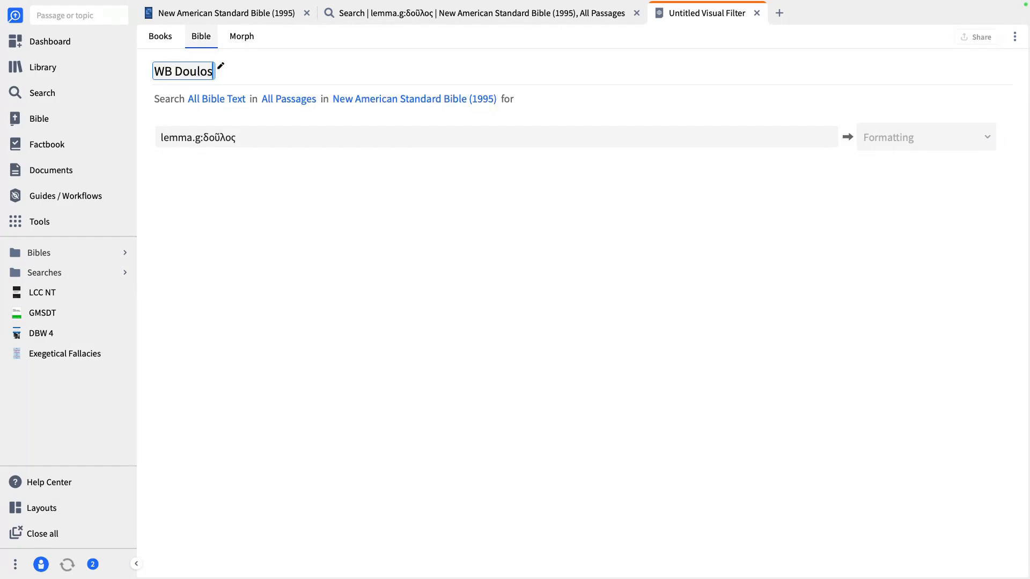
key("Return")
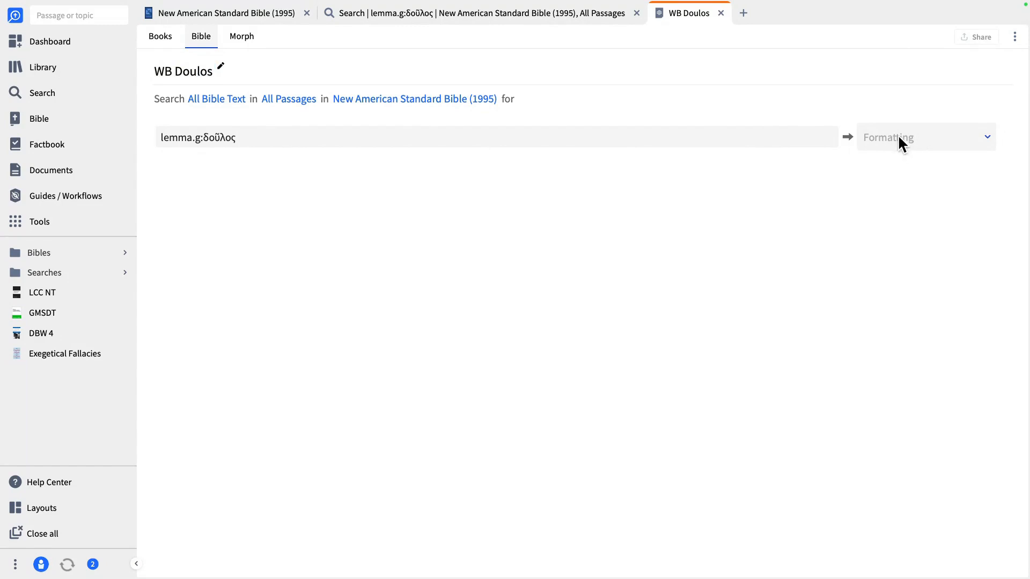
Format the lemma.g:δοῦλος rule of the WB Doulos filter with Color Box.
left_click(986, 138)
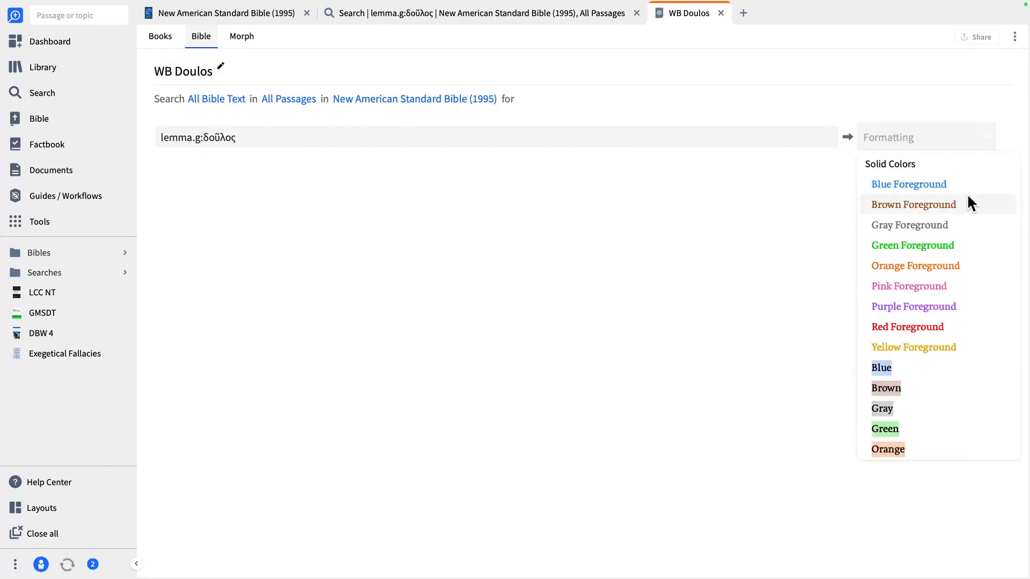
scroll(938, 314, "down", 5)
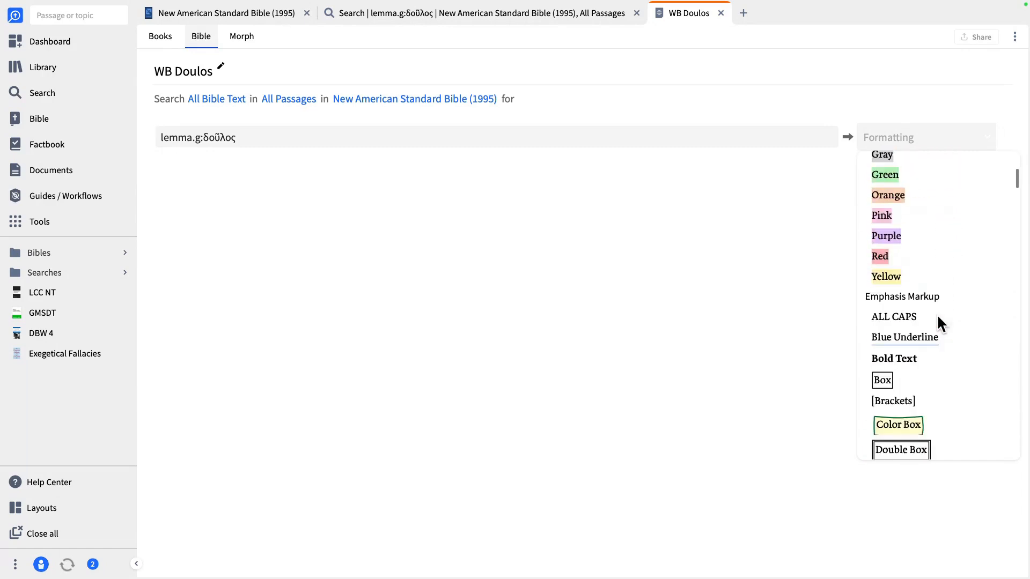
left_click(908, 379)
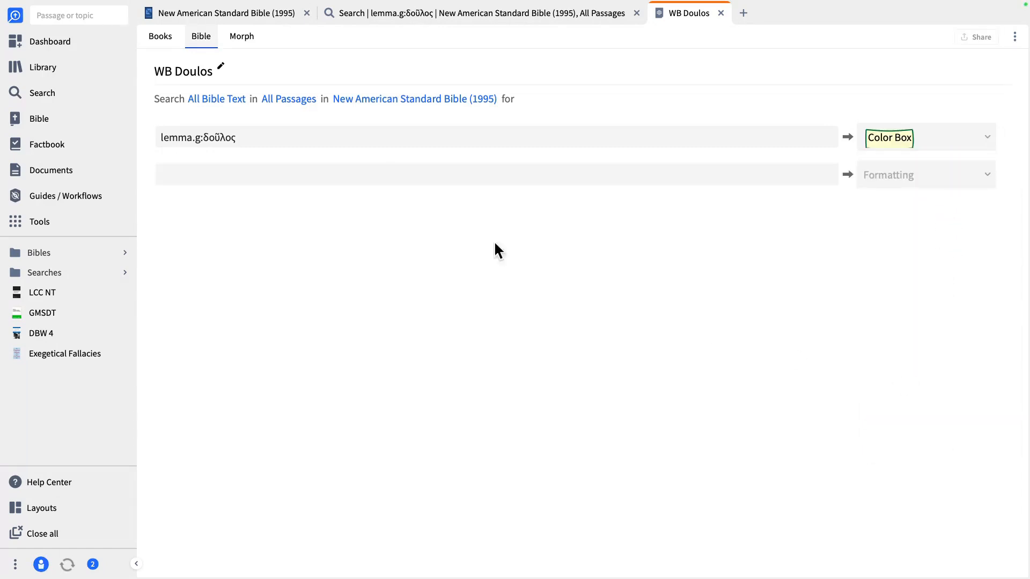
Take a reference from the δοῦλος results and go to Matthew 10:24 in the New American Standard Bible.
left_click(395, 15)
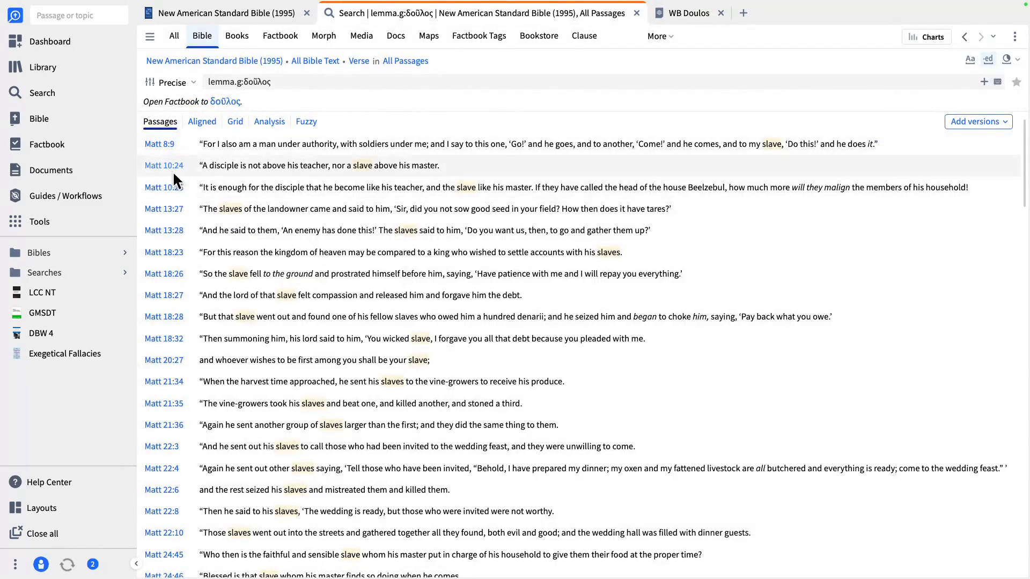
left_click(232, 14)
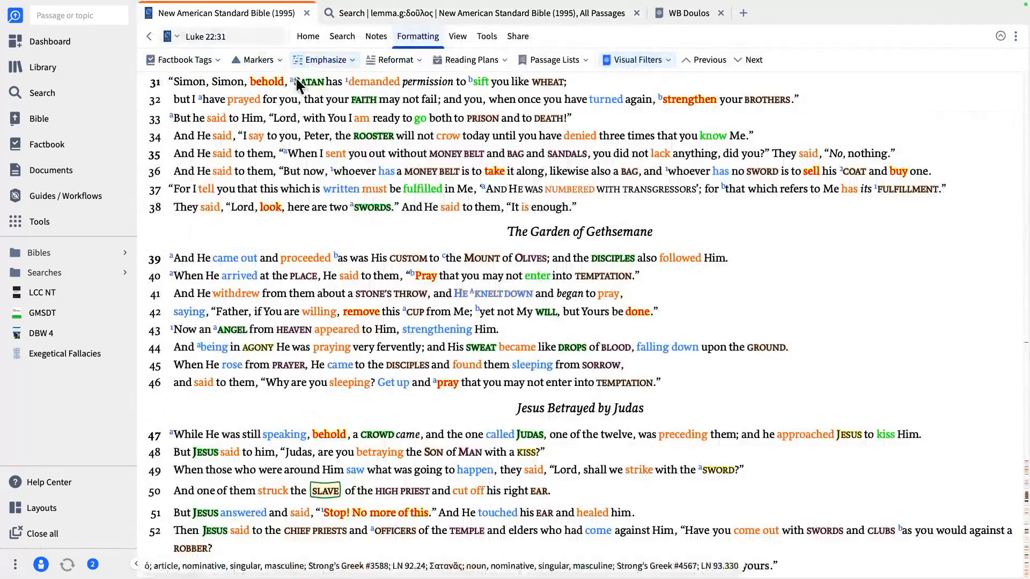
left_click(244, 37)
type("Matt")
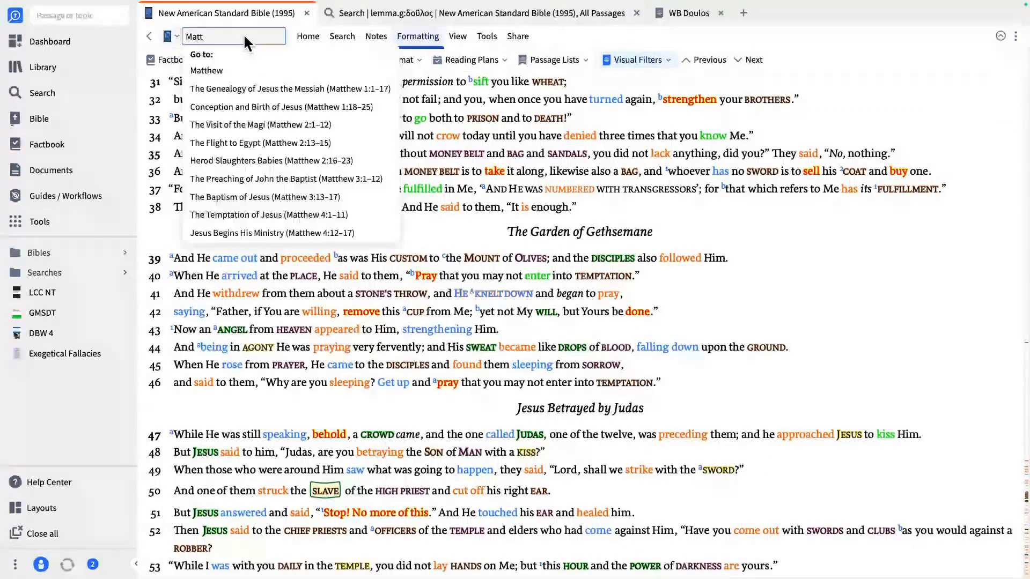
left_click(507, 11)
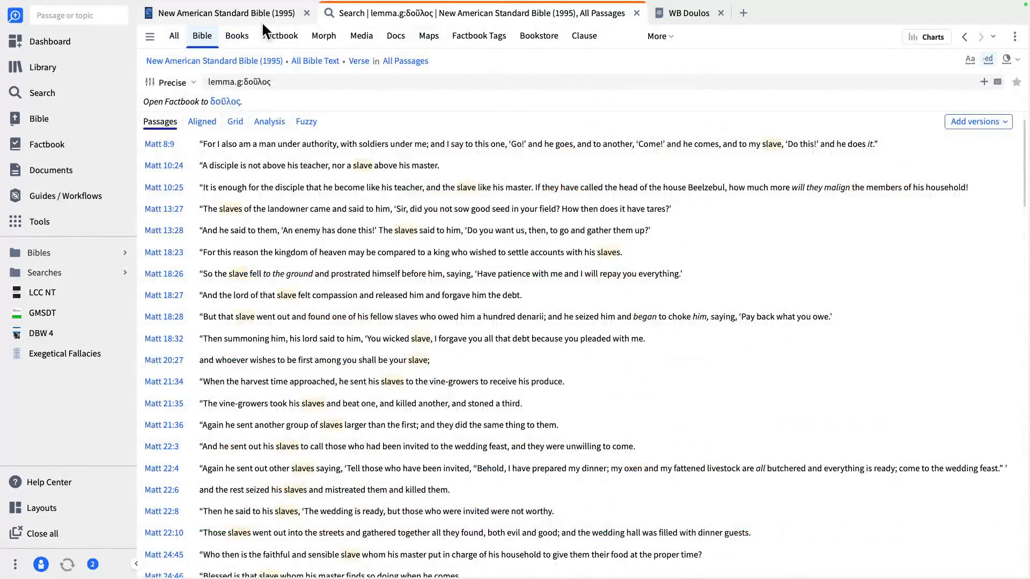
left_click(238, 13)
left_click(241, 37)
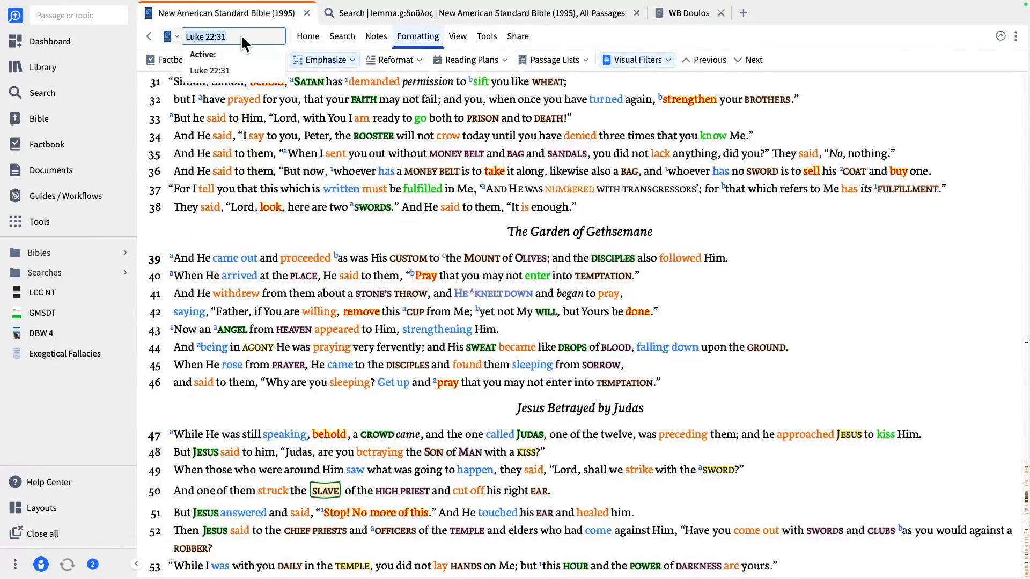
type("Matt 10:24")
left_click(235, 69)
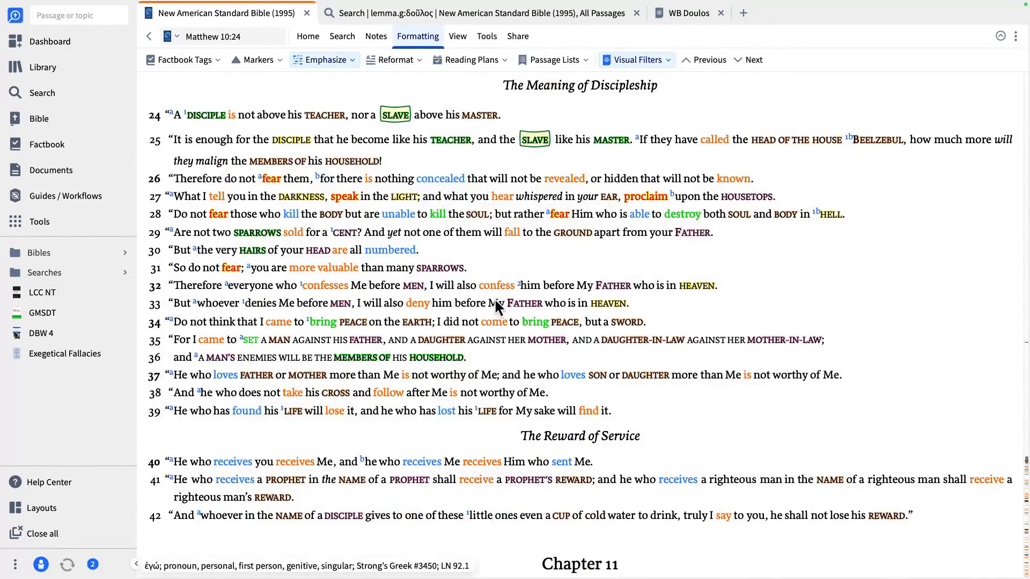
Check the WB Doulos, WB Greek Nouns and WB Greek Verbs entries in the Bible's list of visual filters.
left_click(669, 62)
scroll(682, 253, "down", 2)
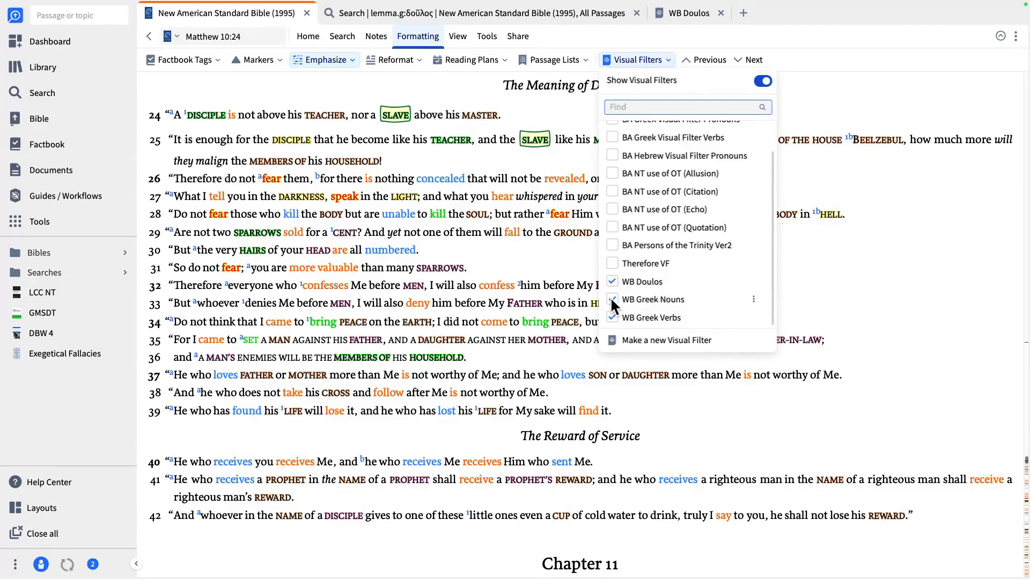
left_click(325, 86)
Search the New American Standard Bible for the exact phrase "son of man".
left_click(516, 14)
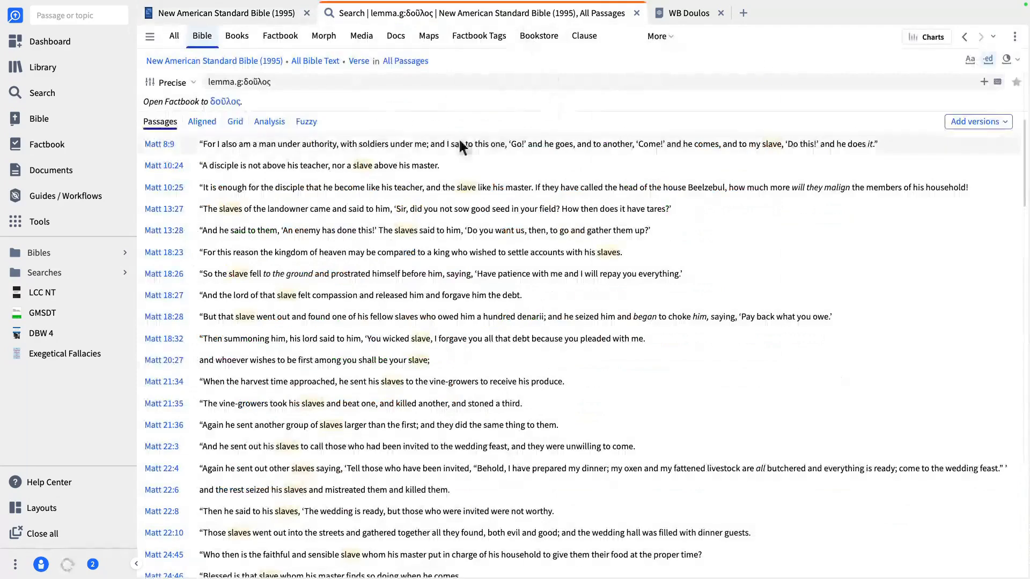
left_click(305, 81)
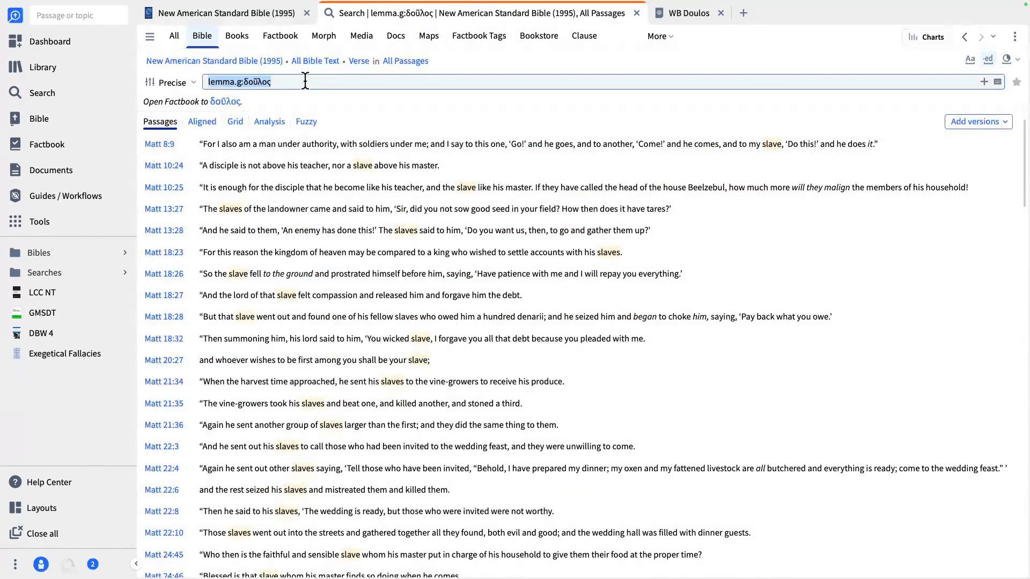
type("\"son ")
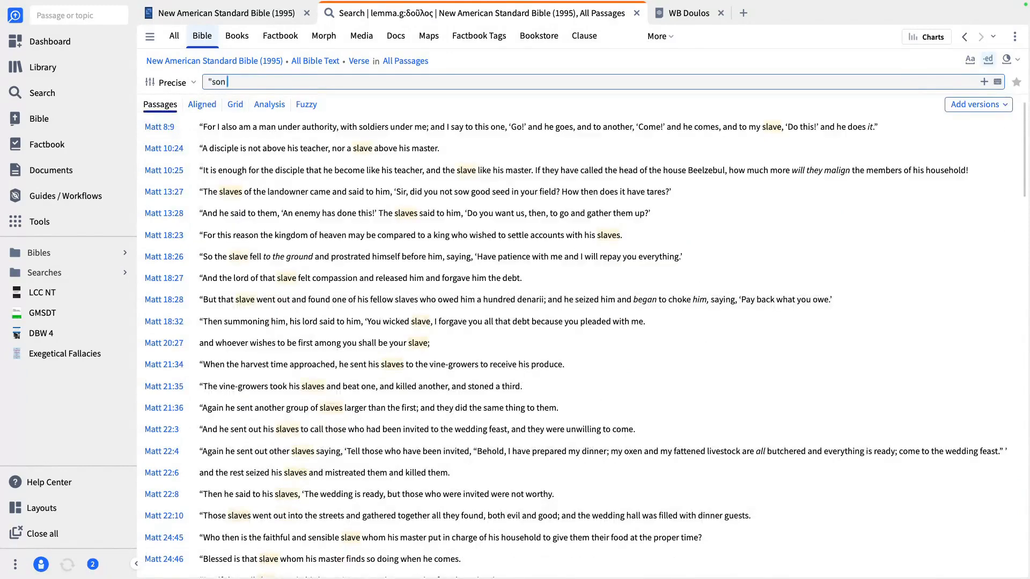
type("of man\"")
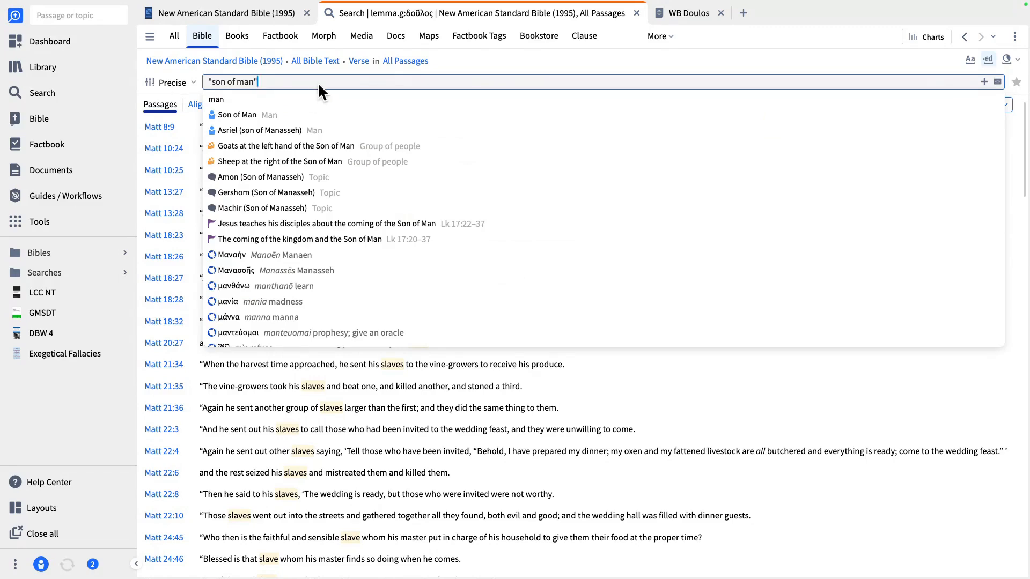
key("Return")
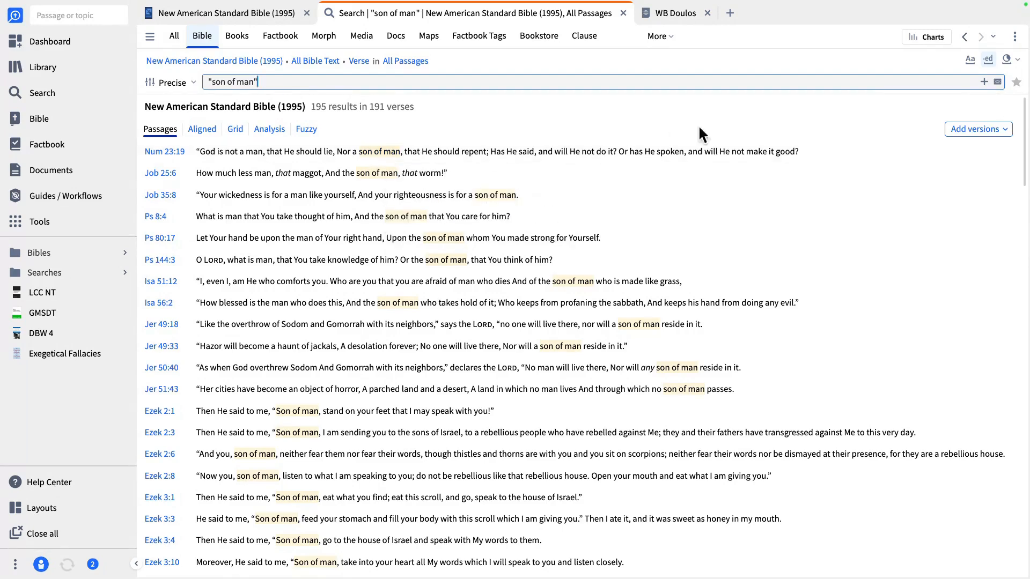
Save the "son of man" Bible search as a visual filter named WB Son of Man.
left_click(1014, 36)
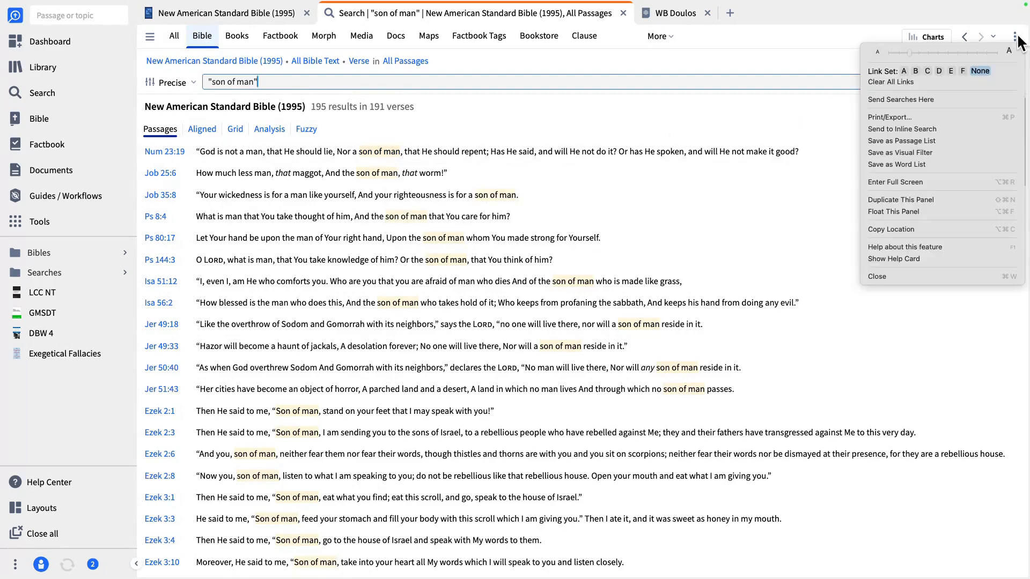
left_click(917, 153)
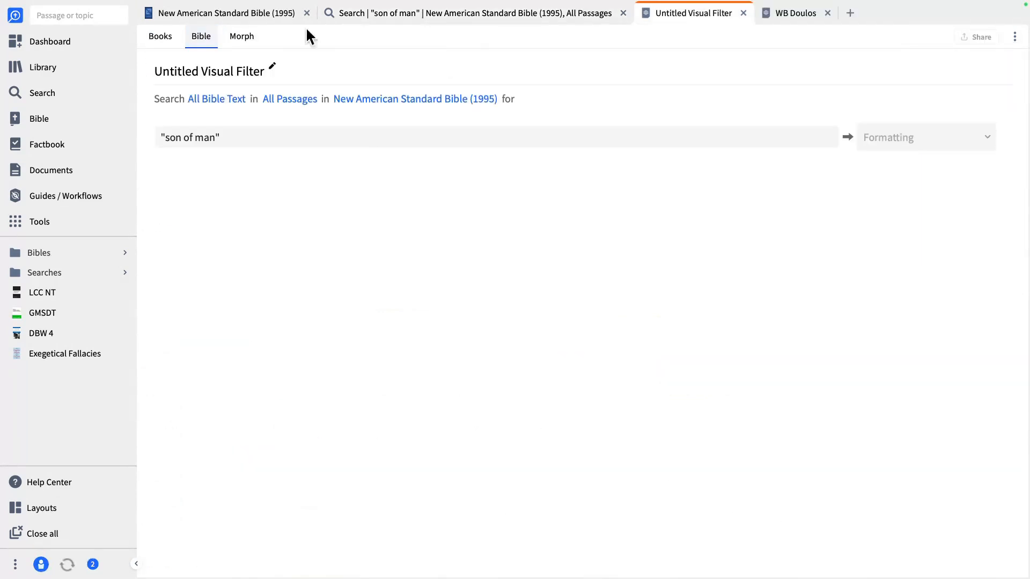
left_click(224, 68)
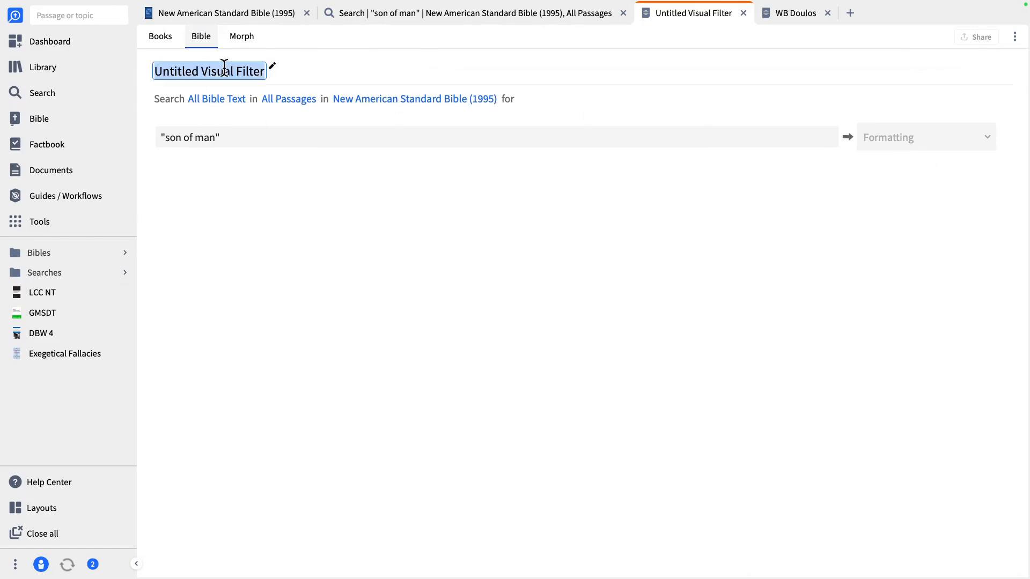
type("WB ")
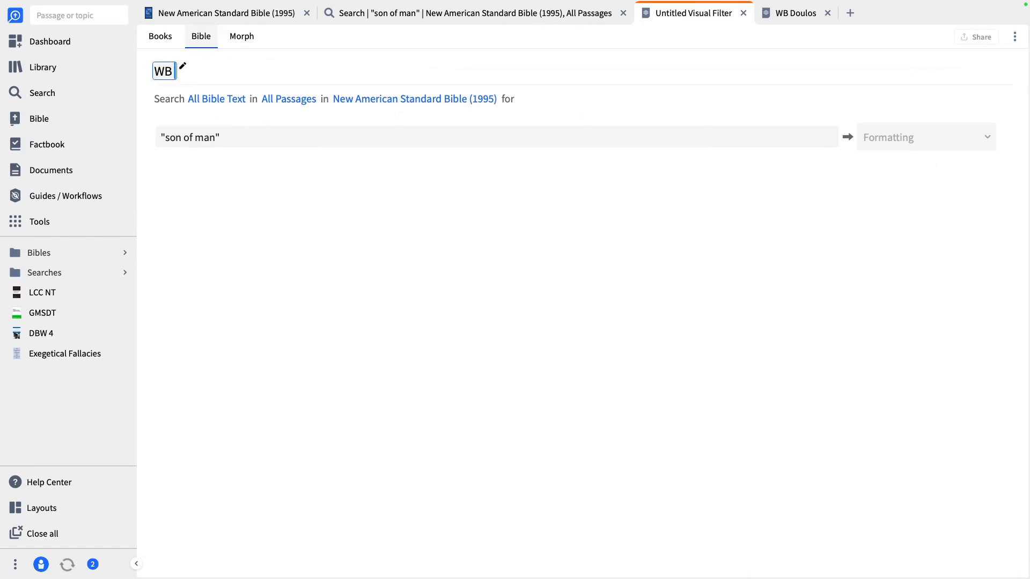
type("Son of Man")
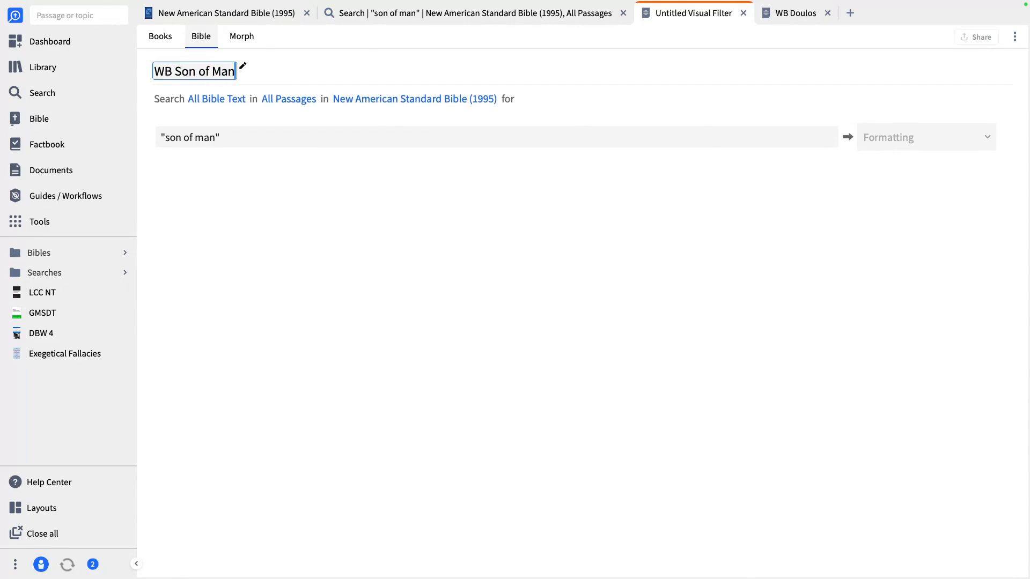
key("Return")
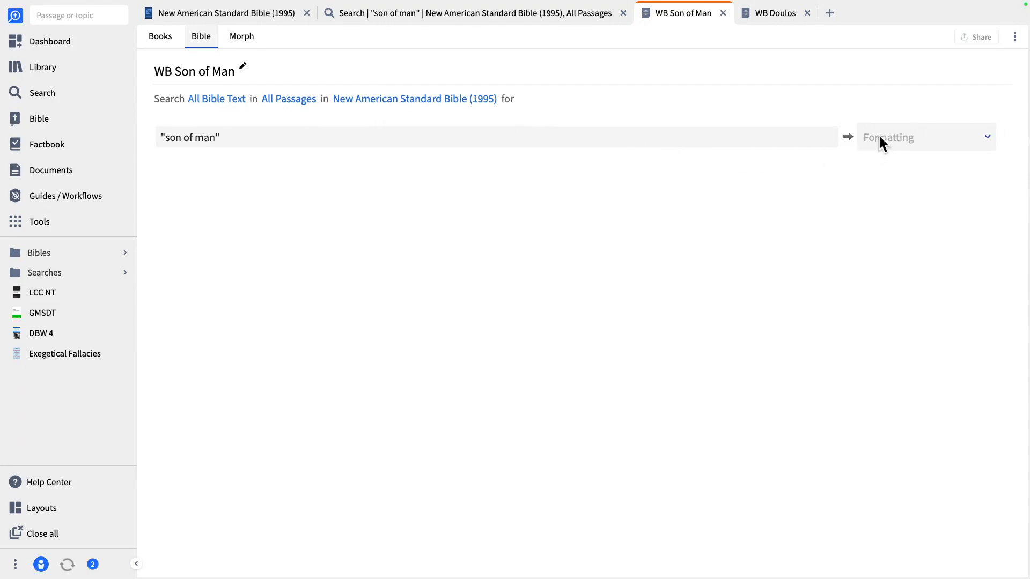
Format the "son of man" rule of the WB Son of Man filter with the solid color Green.
left_click(895, 139)
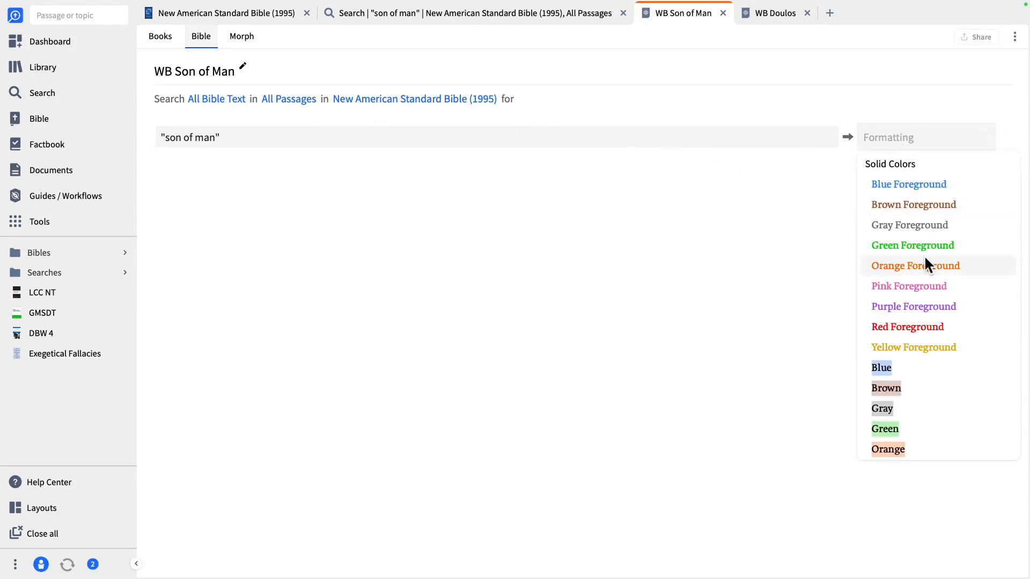
scroll(926, 316, "down", 2)
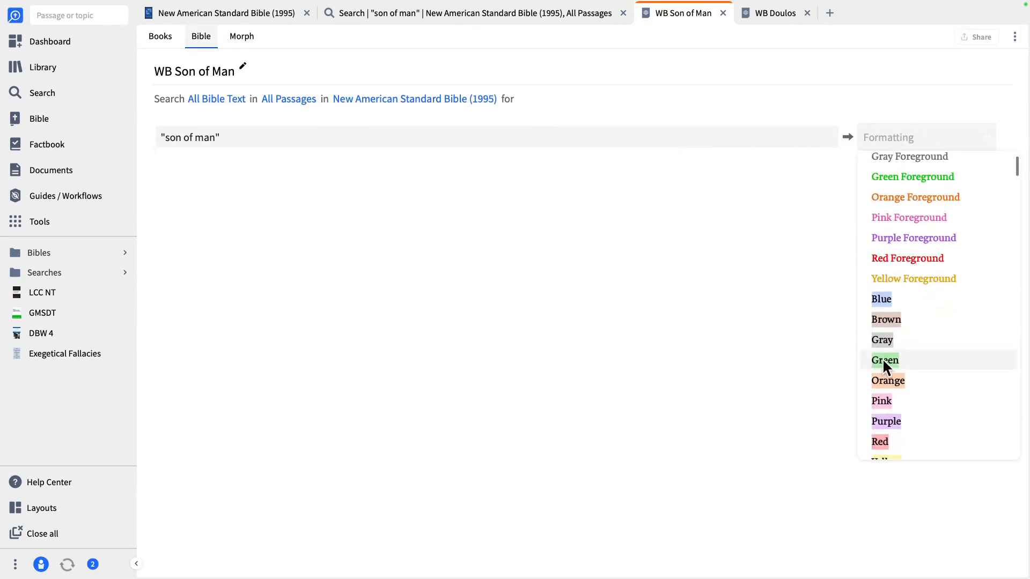
left_click(885, 360)
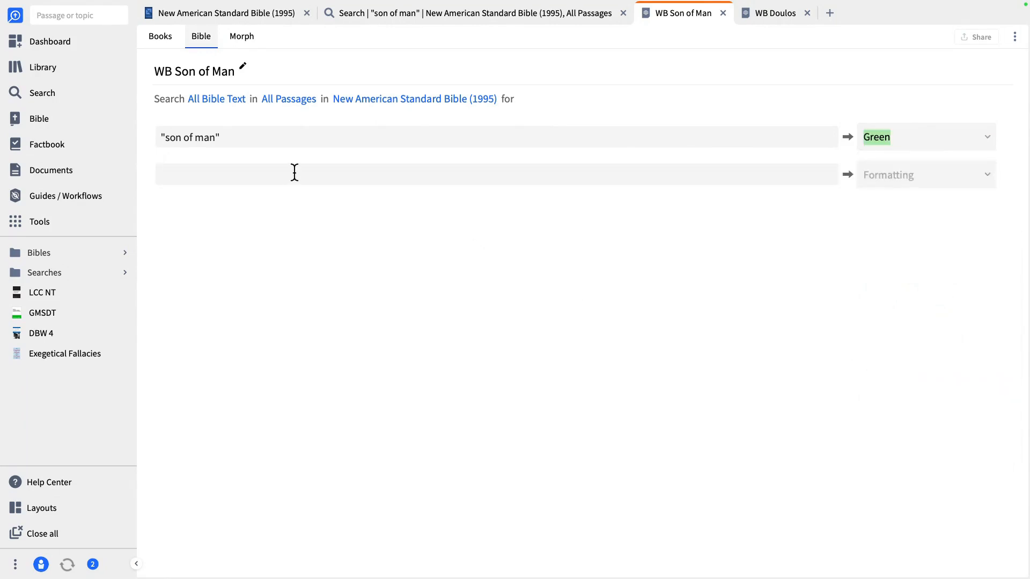
Take a reference from the "son of man" results and go to Job 25 in the New American Standard Bible.
left_click(375, 14)
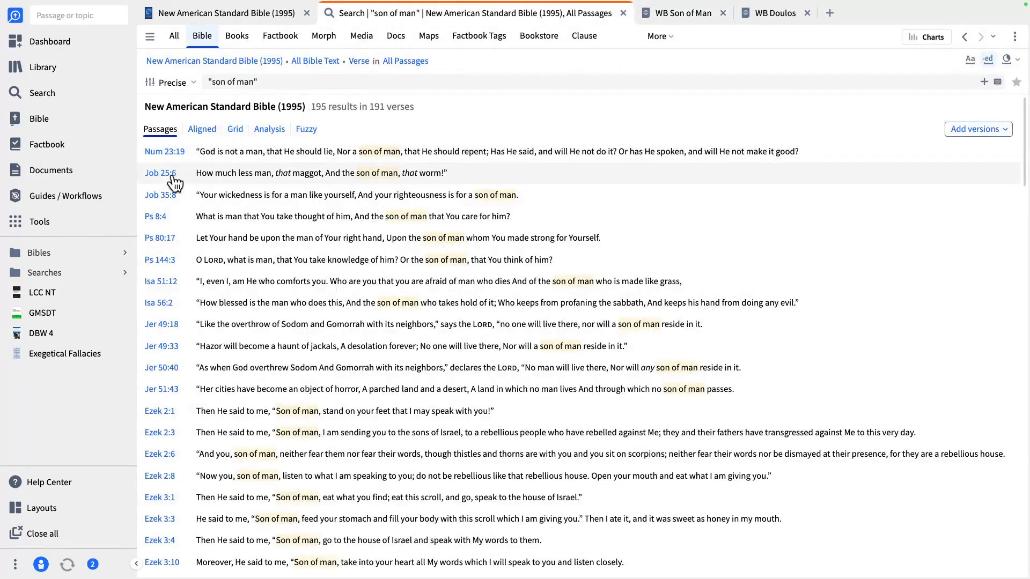
mouse_move(167, 191)
left_click(213, 14)
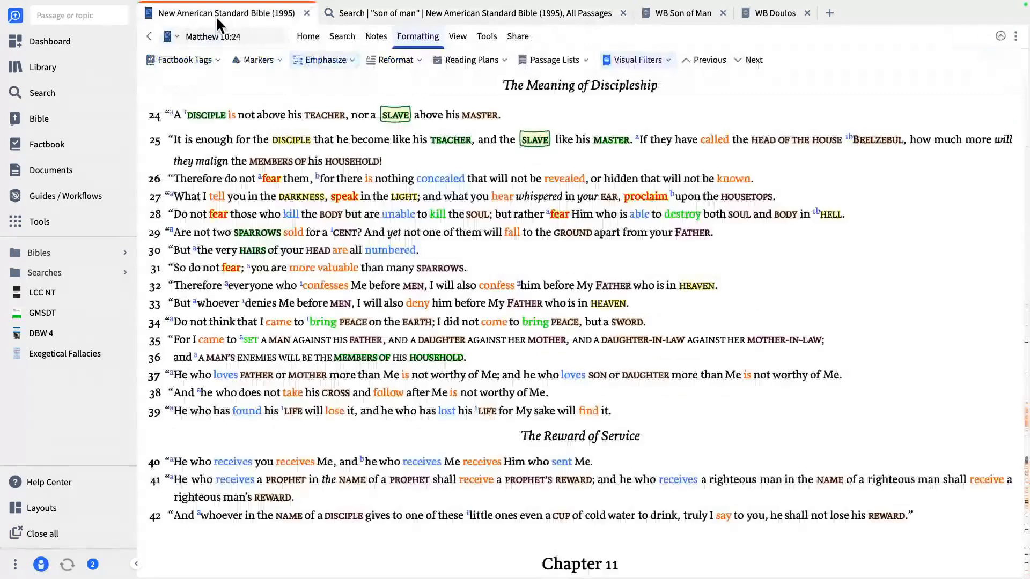
left_click(239, 38)
type("Job 25")
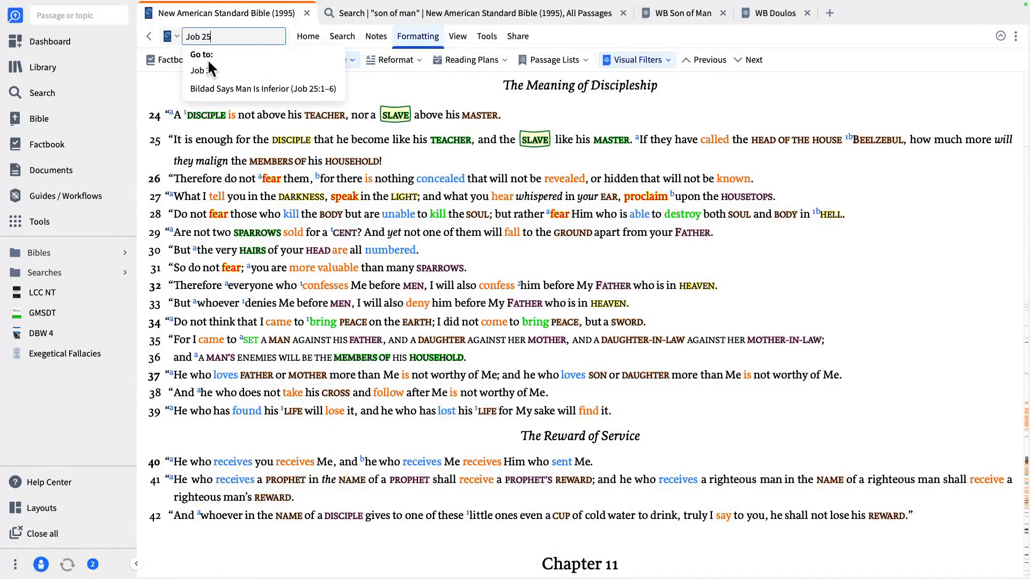
left_click(207, 69)
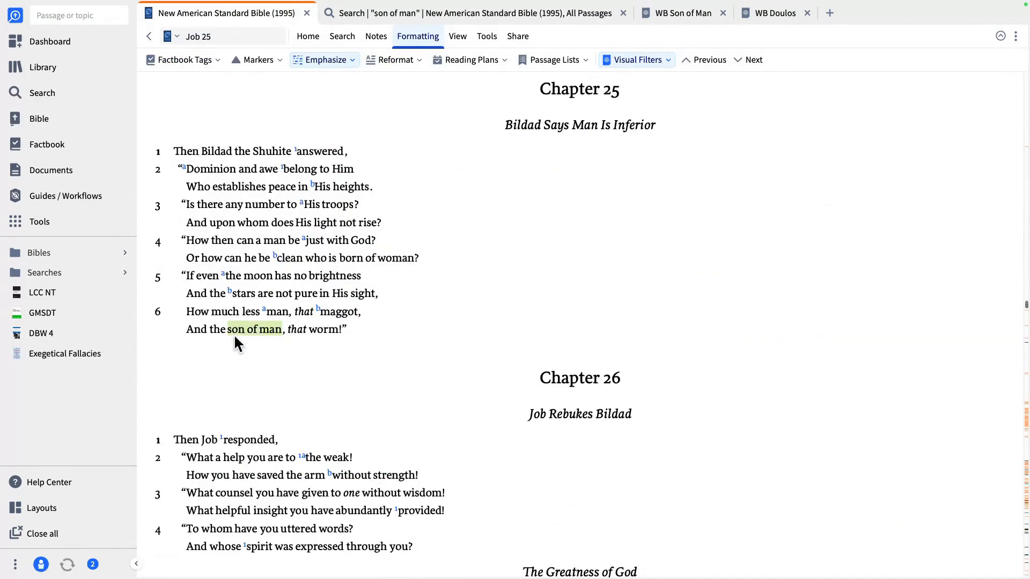
Look through Job 25 to 31 for further highlighted occurrences of "son of man".
scroll(442, 303, "down", 10)
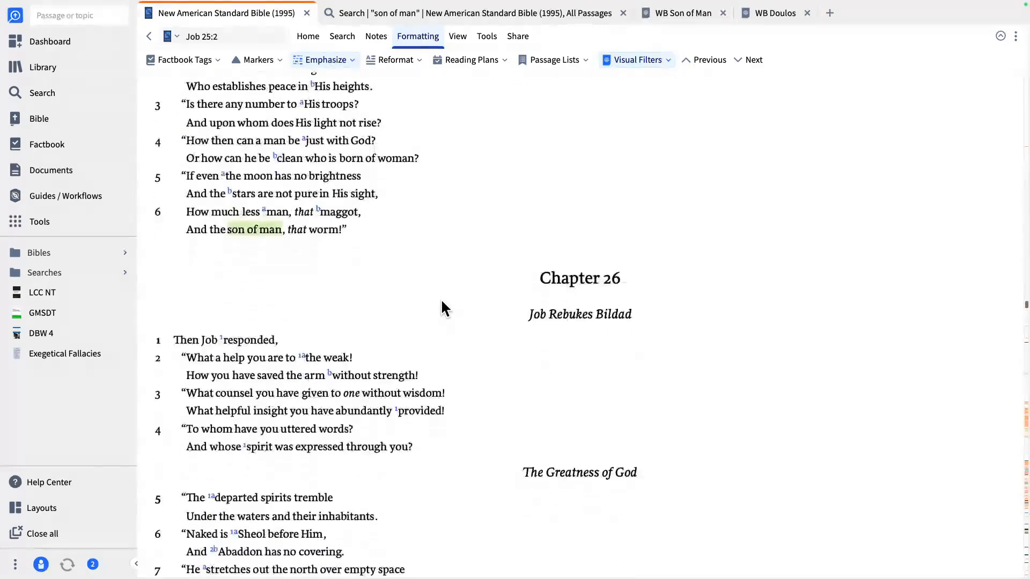
scroll(443, 308, "down", 8)
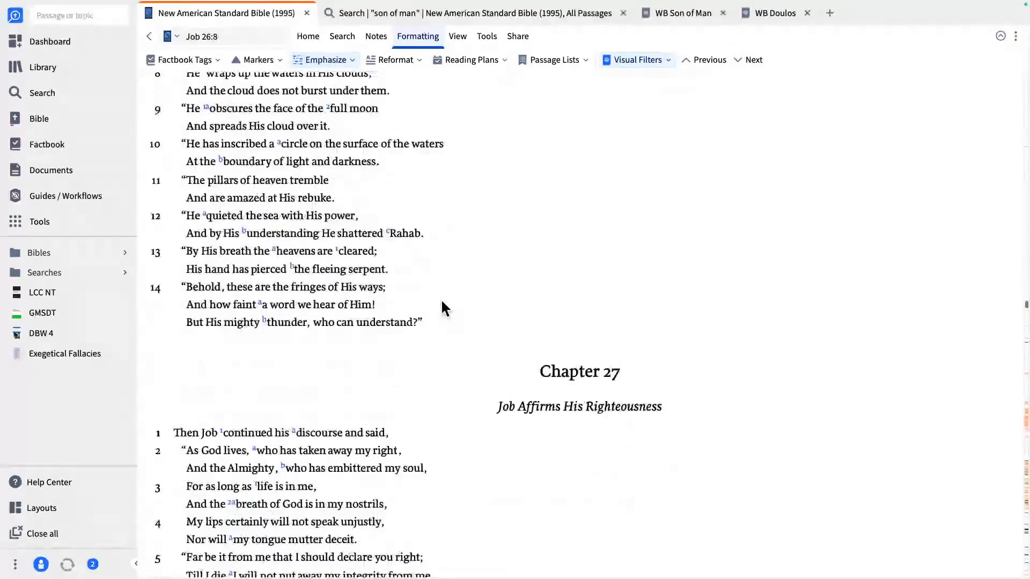
scroll(443, 308, "down", 10)
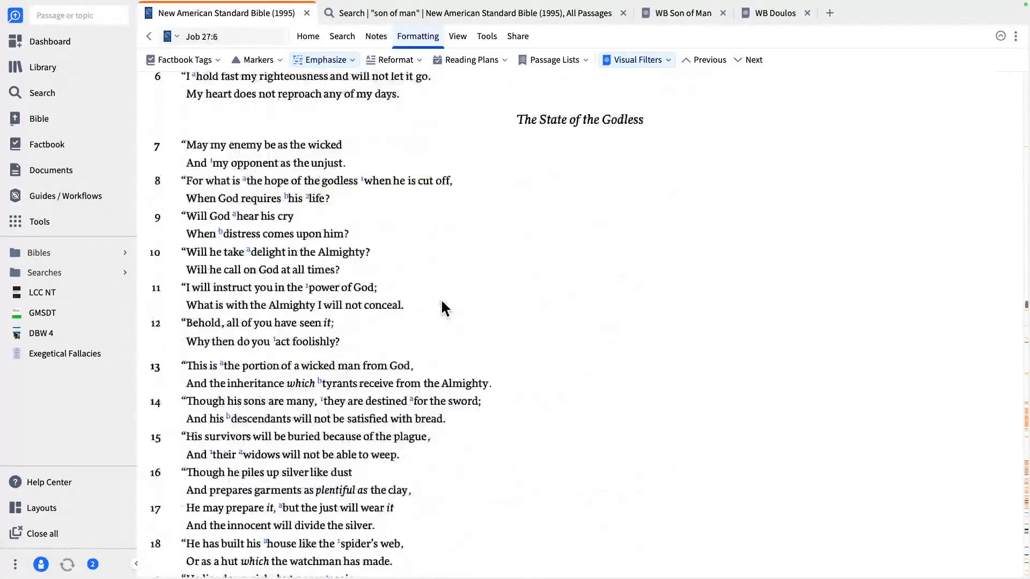
scroll(443, 308, "down", 10)
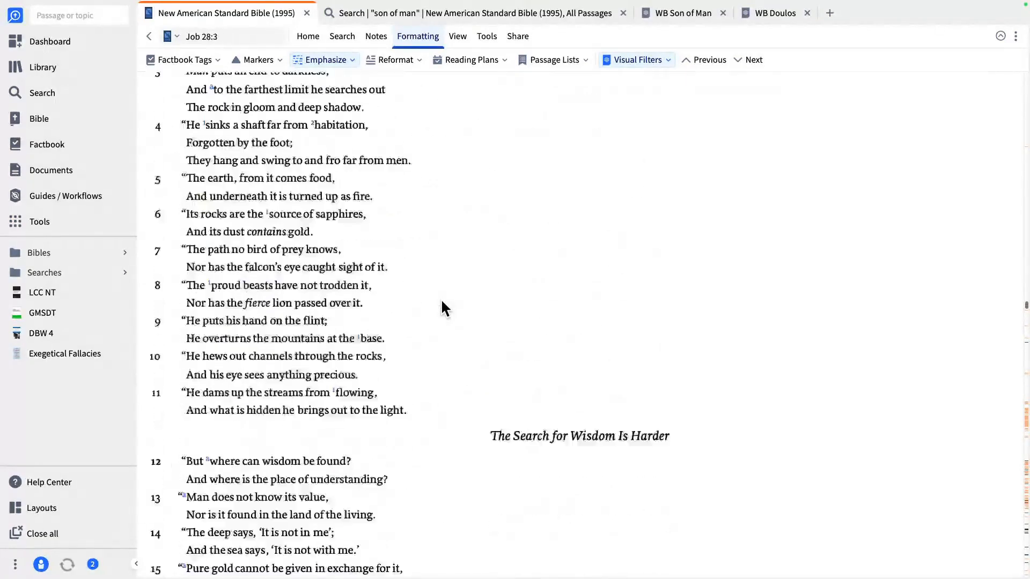
scroll(443, 308, "down", 10)
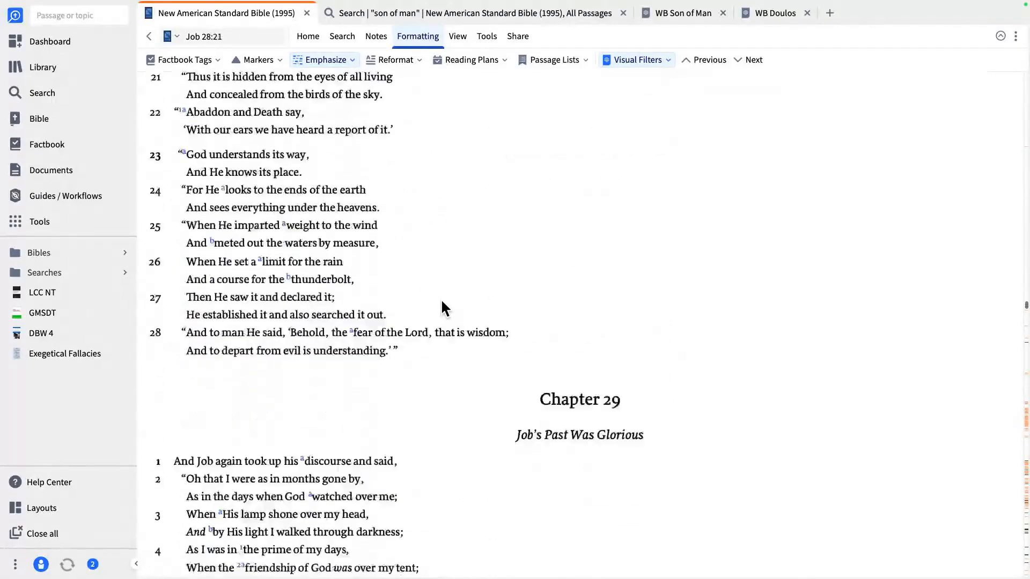
scroll(443, 308, "down", 10)
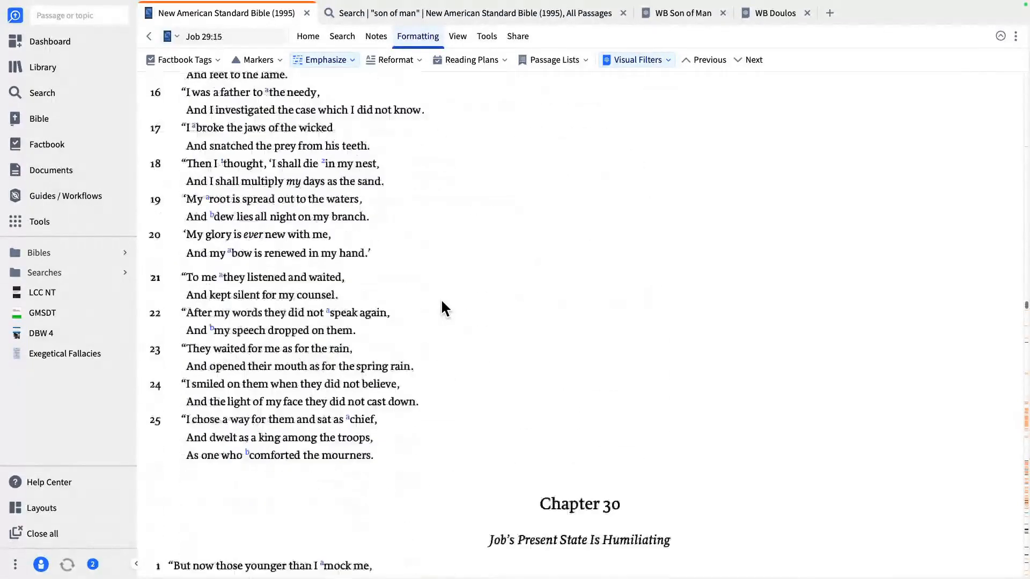
scroll(443, 309, "down", 10)
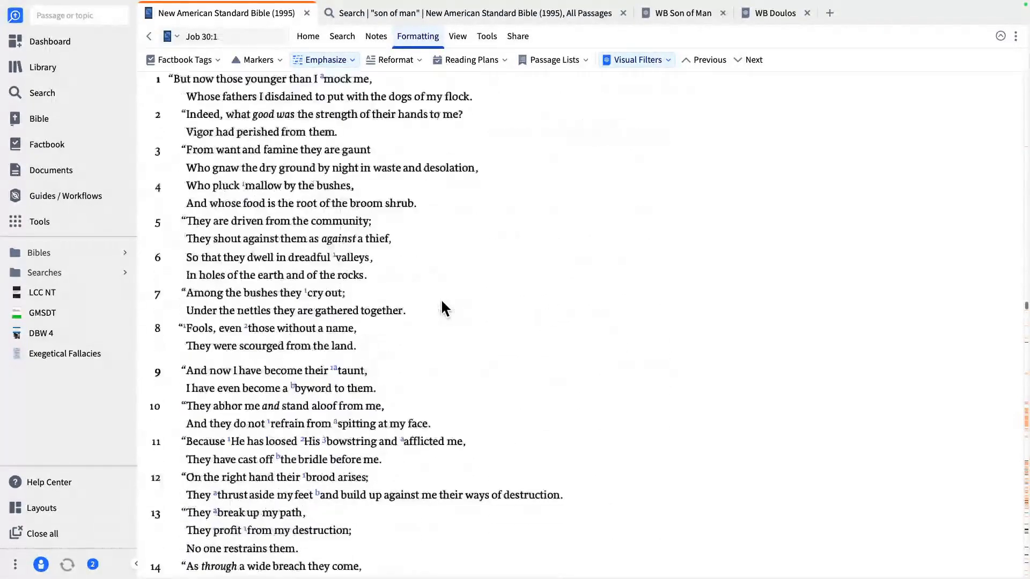
scroll(443, 309, "down", 10)
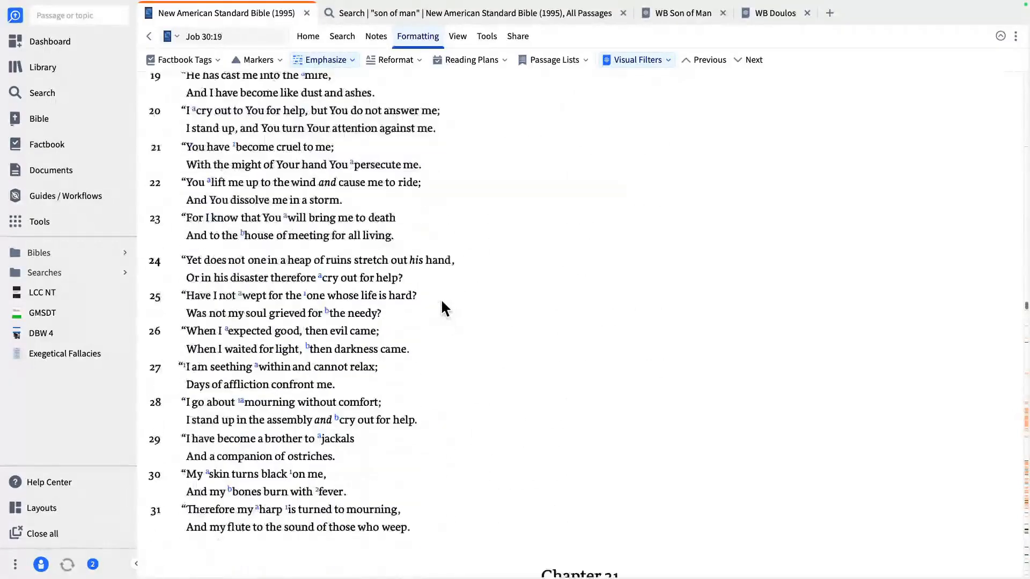
scroll(439, 298, "down", 5)
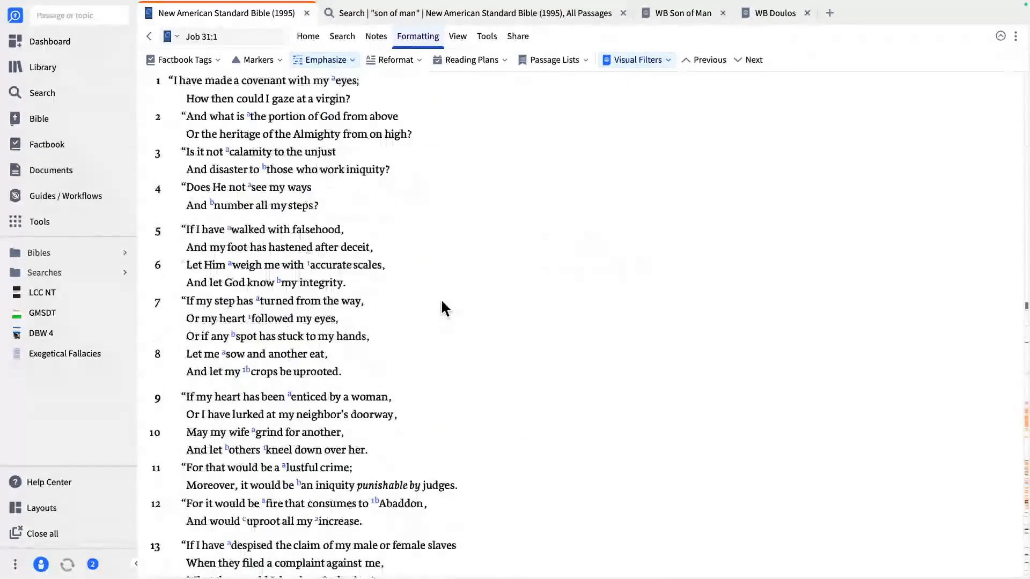
Open Psalm 8:4 and Psalm 80:17 from the "son of man" search results to view the phrase's highlighting.
left_click(432, 12)
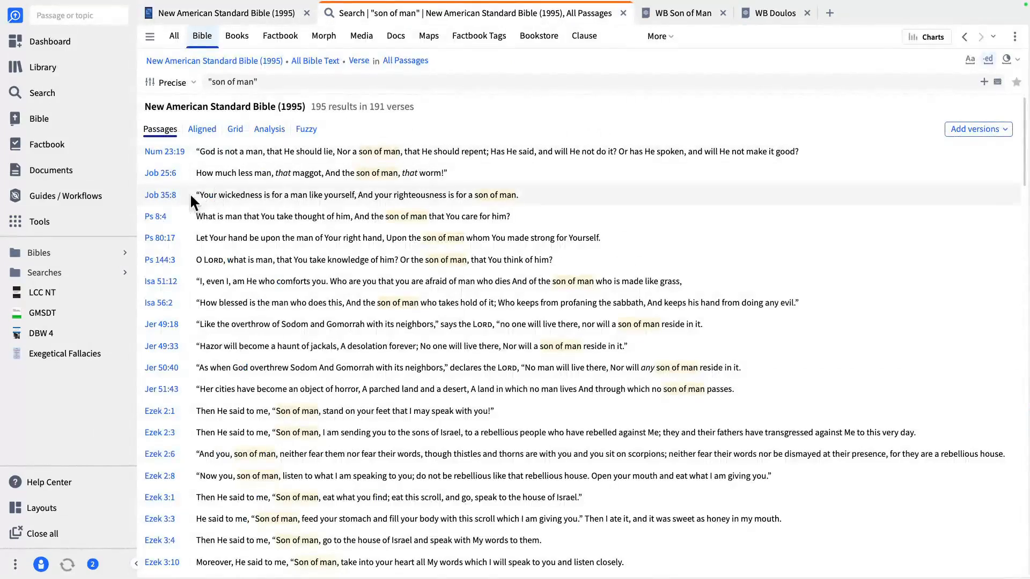
left_click(155, 218)
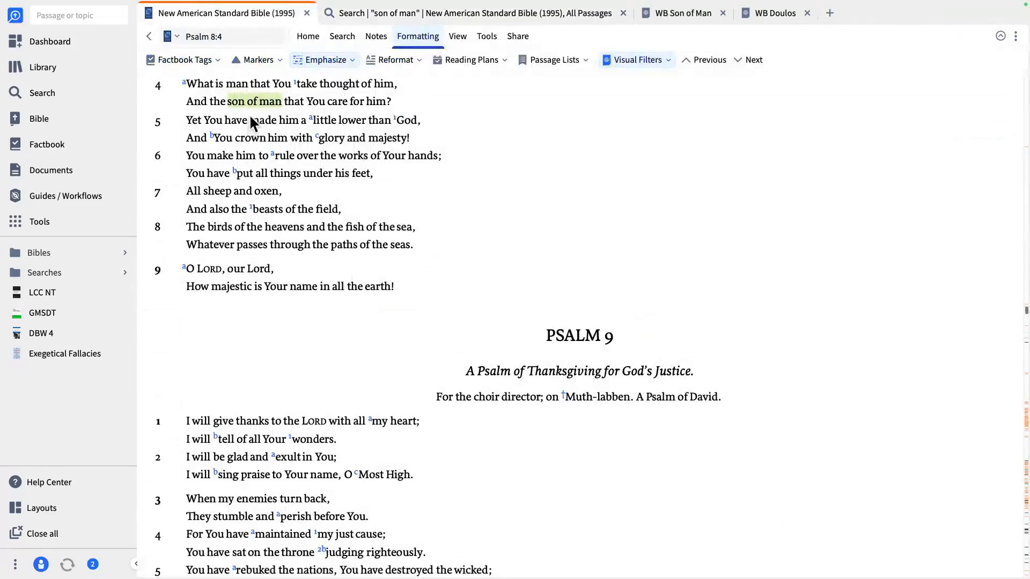
left_click(433, 11)
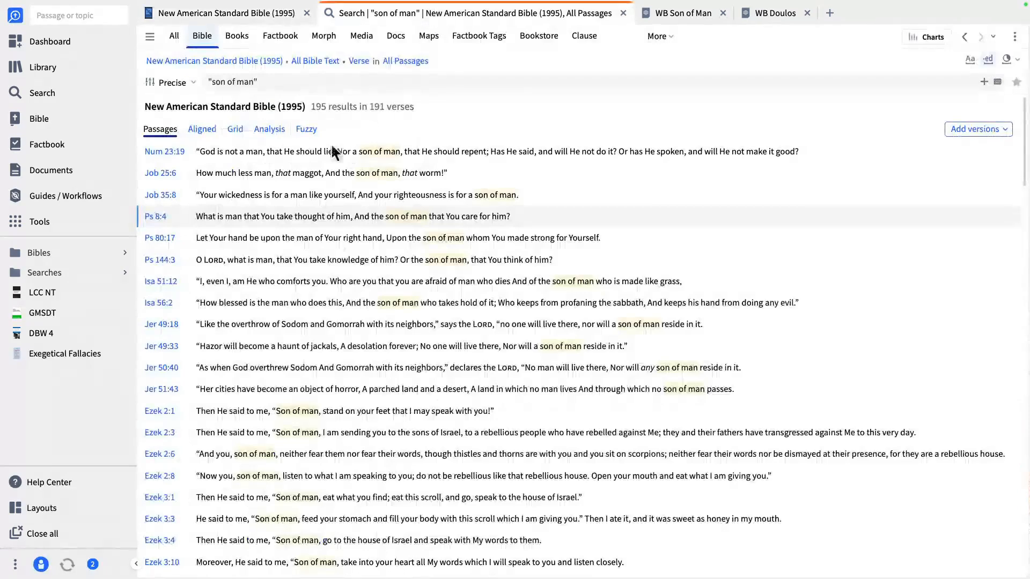
left_click(158, 238)
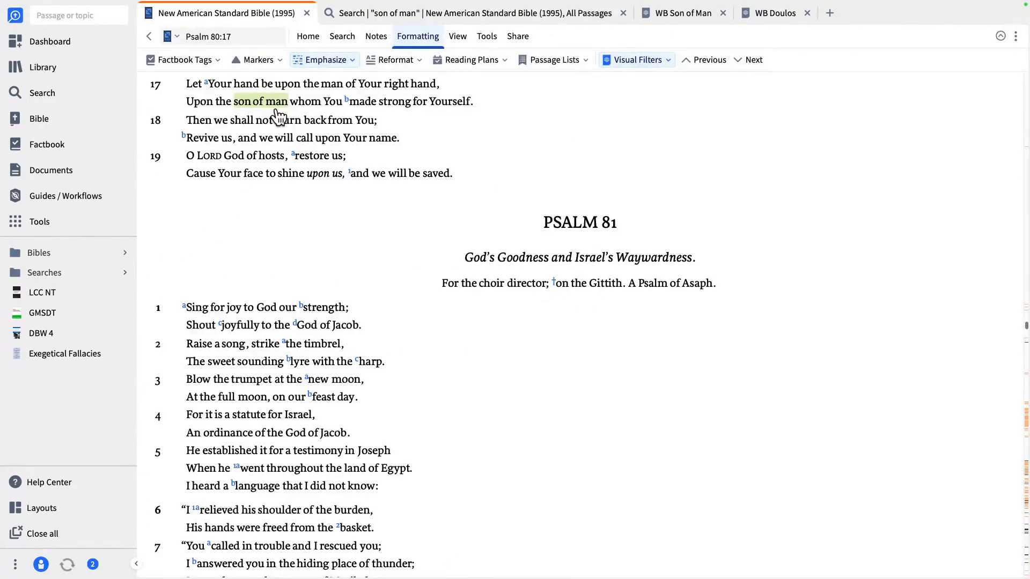
Check the WB entries among the Bible's visual filters and review the rules of WB Doulos and WB Son of Man.
left_click(665, 62)
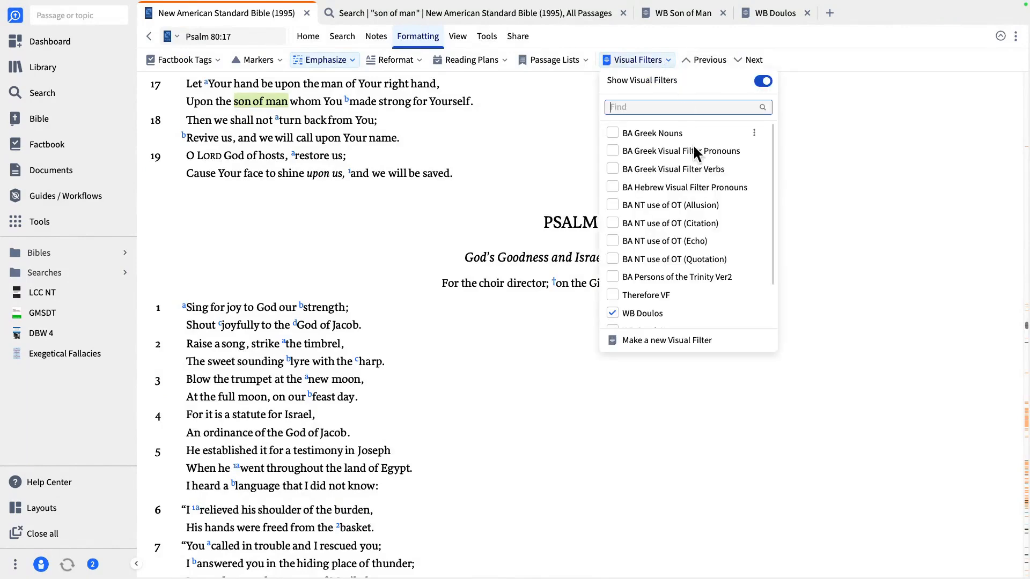
scroll(655, 299, "down", 2)
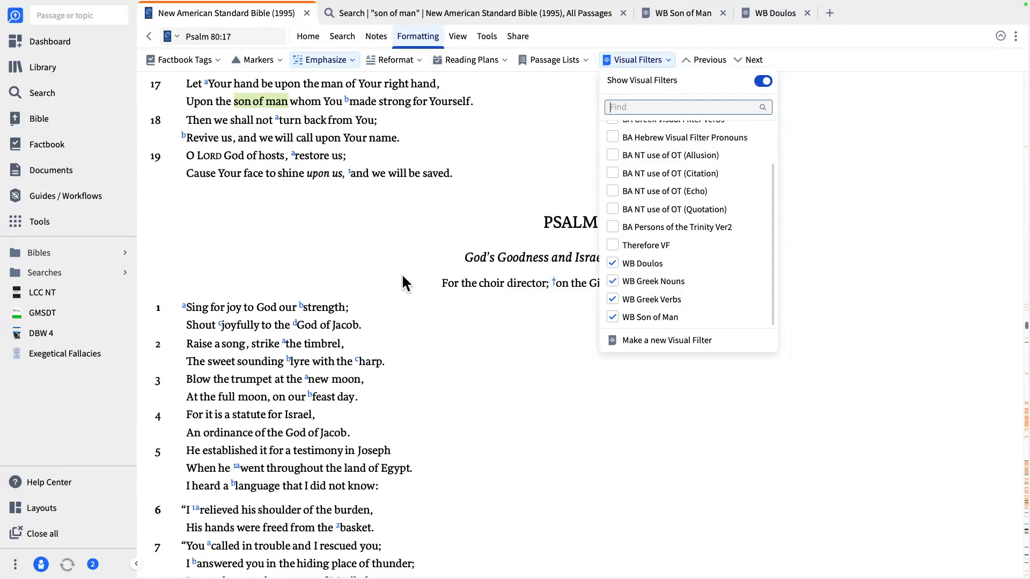
mouse_move(526, 2)
left_click(767, 19)
left_click(748, 15)
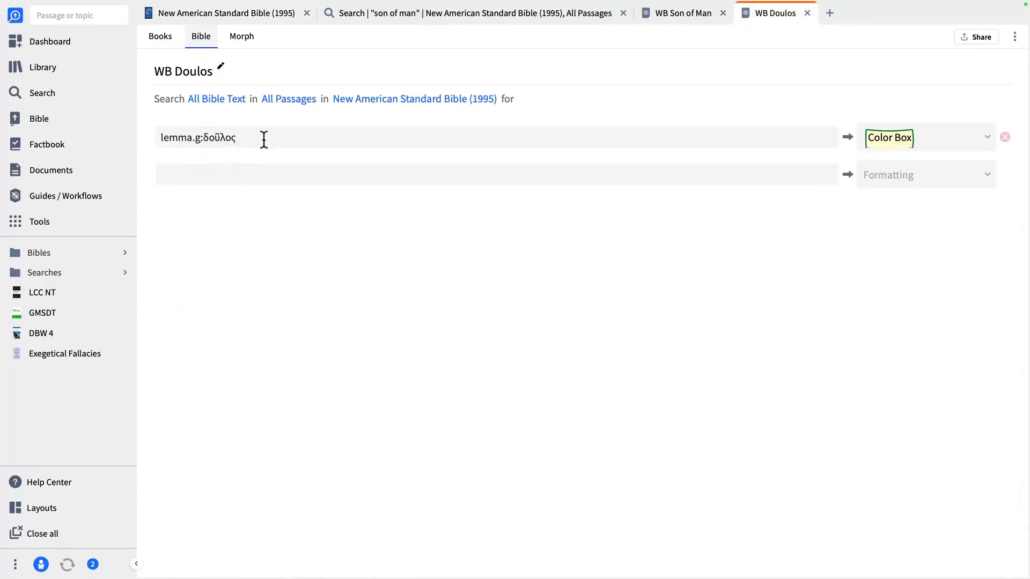
left_click(697, 16)
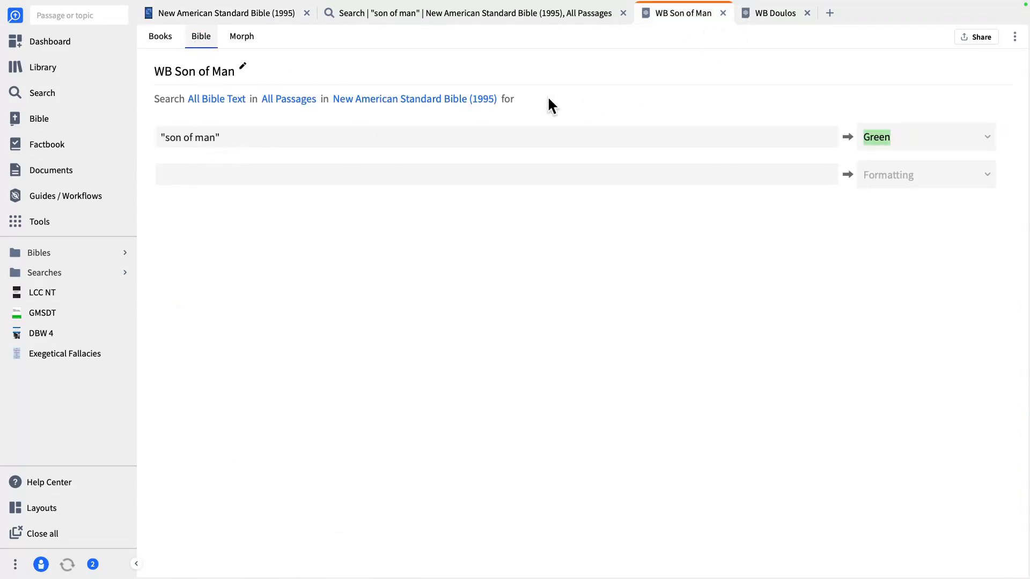
left_click(265, 19)
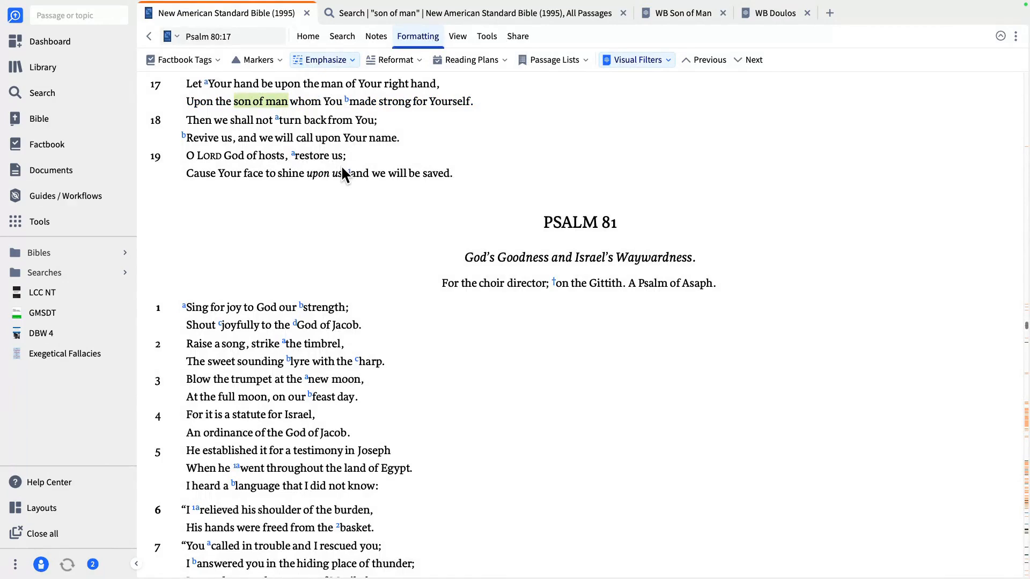
Close the "son of man" search and the WB Son of Man and WB Doulos filters, keeping only the Bible open.
left_click(622, 13)
left_click(490, 13)
left_click(406, 13)
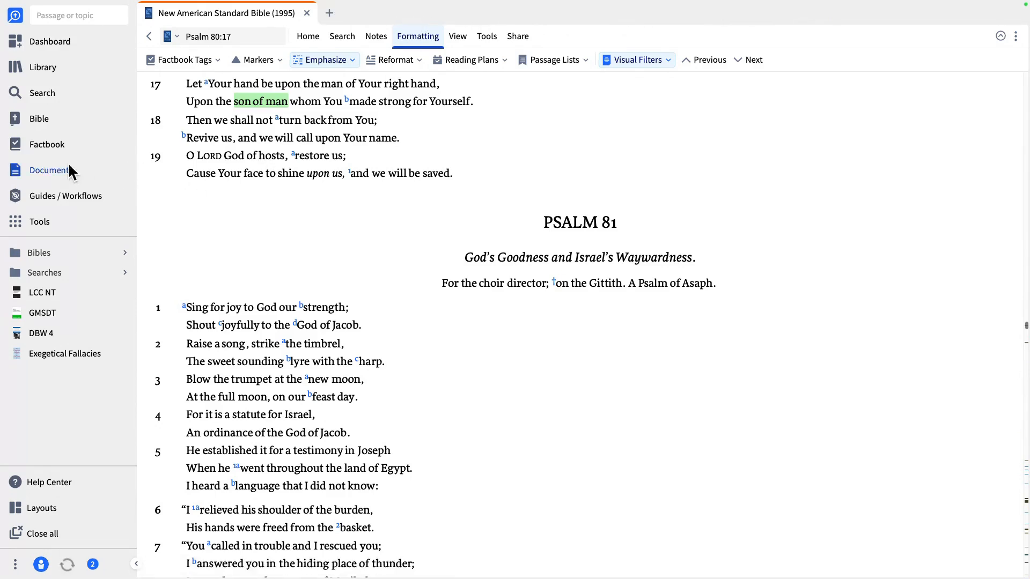
Open the documents list beside the Bible and narrow the public documents to the Visual Filter type.
left_click_drag(46, 170, 348, 20)
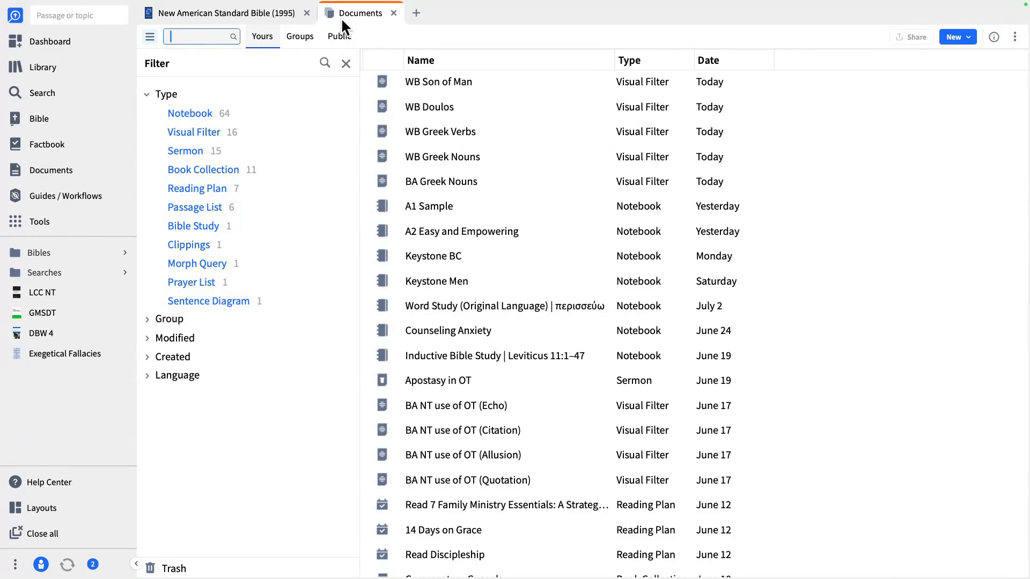
left_click(339, 36)
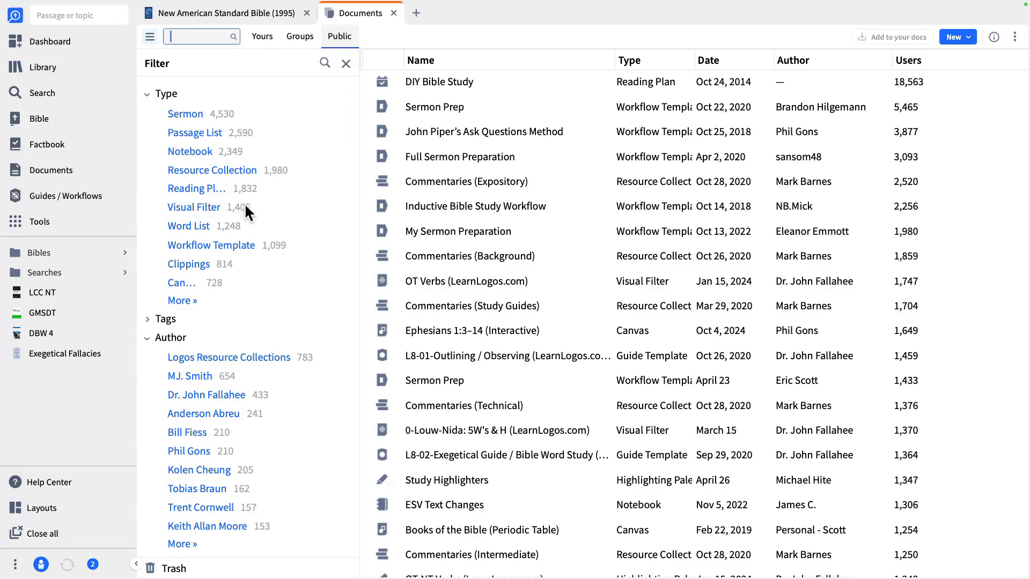
left_click(197, 207)
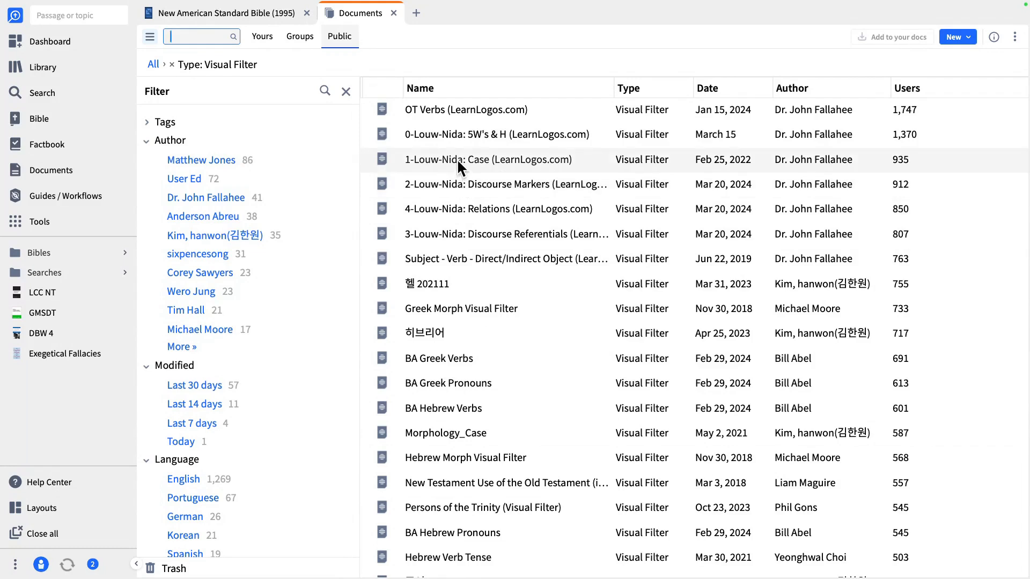
Bring up the option for adding the public 1-Louw-Nida: Case visual filter to your own documents.
left_click_drag(457, 159, 475, 169)
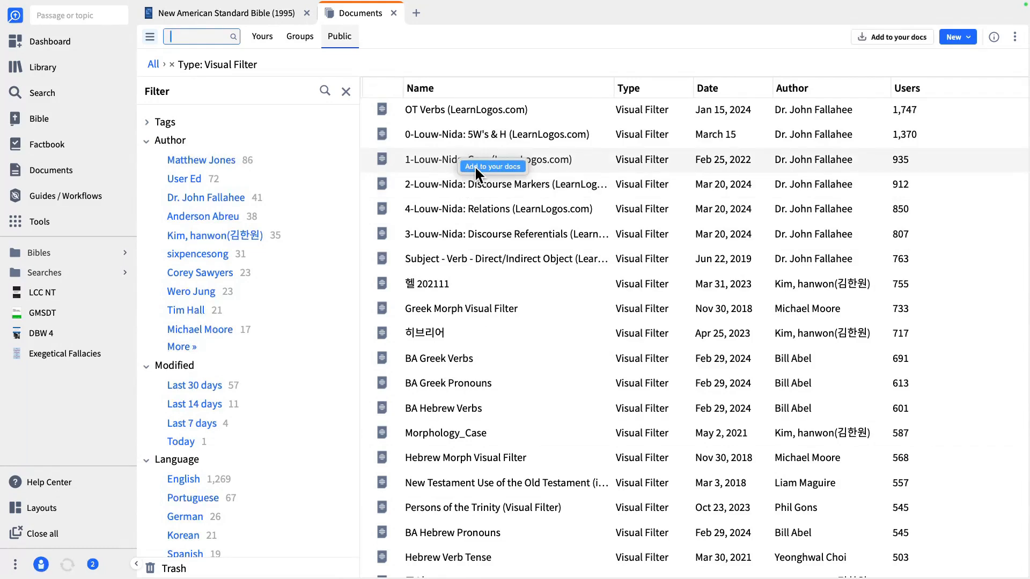
left_click_drag(477, 163, 479, 164)
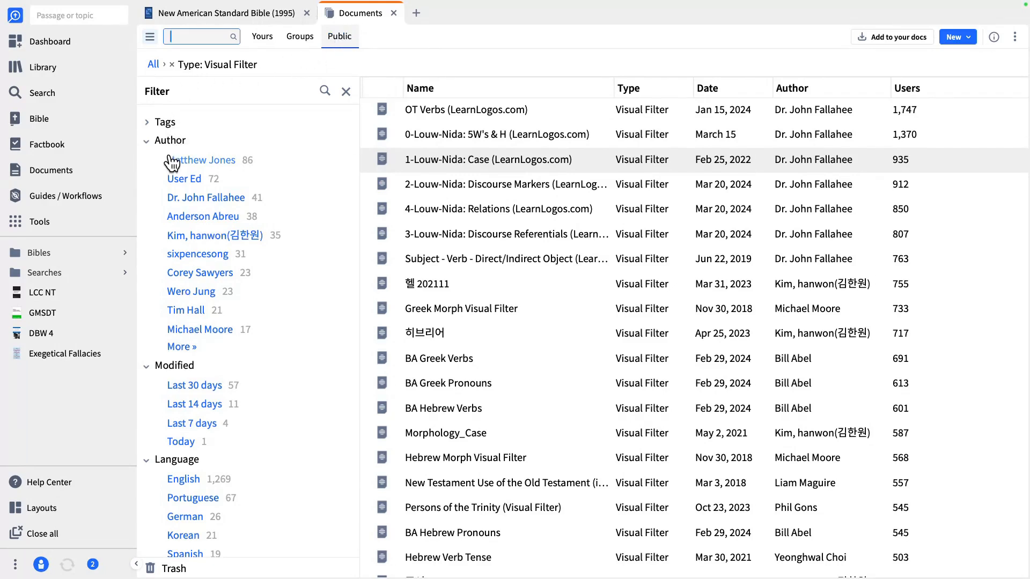
Clear the type filter, narrow the public documents to Visual Filter again, and search them for "BA".
left_click(171, 65)
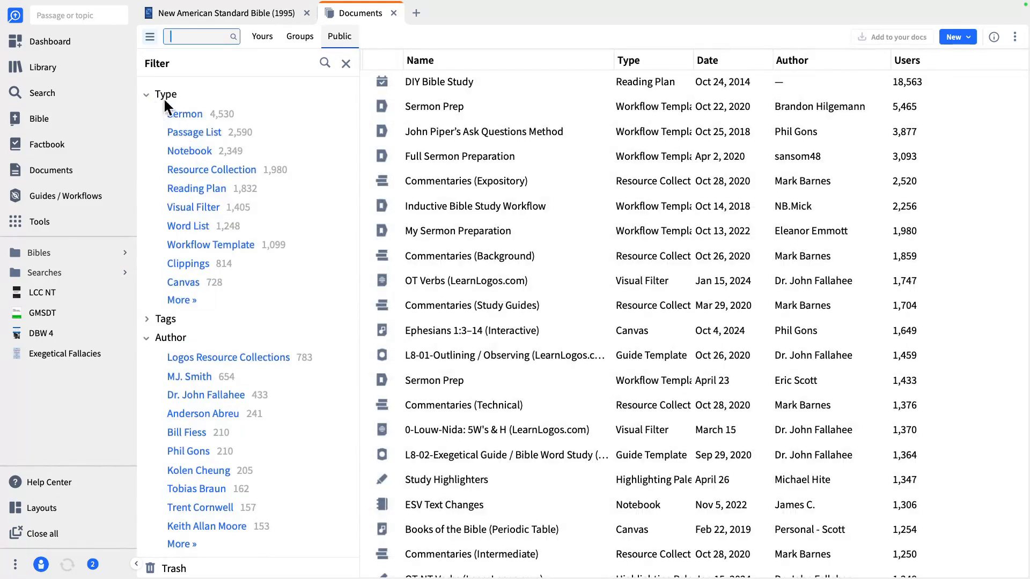
left_click(191, 214)
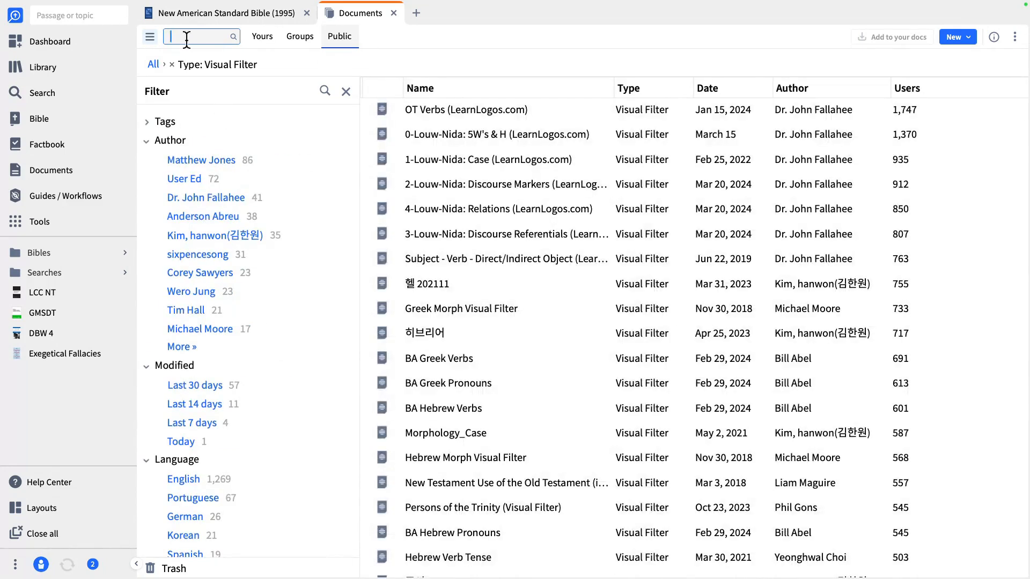
type("BA")
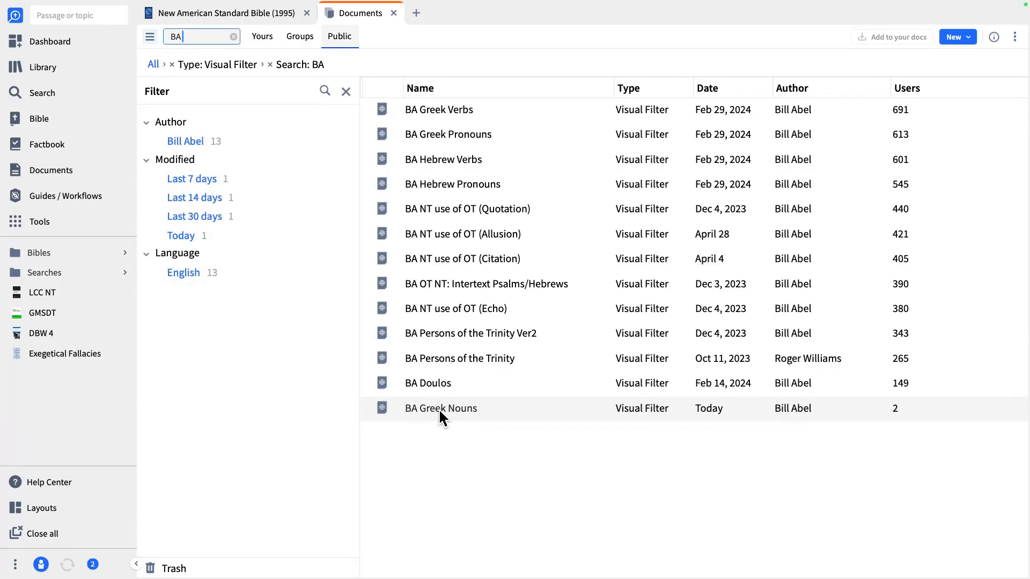
Select BA Greek Verbs among the search results and bring up its option for adding it to your own documents.
left_click(458, 406)
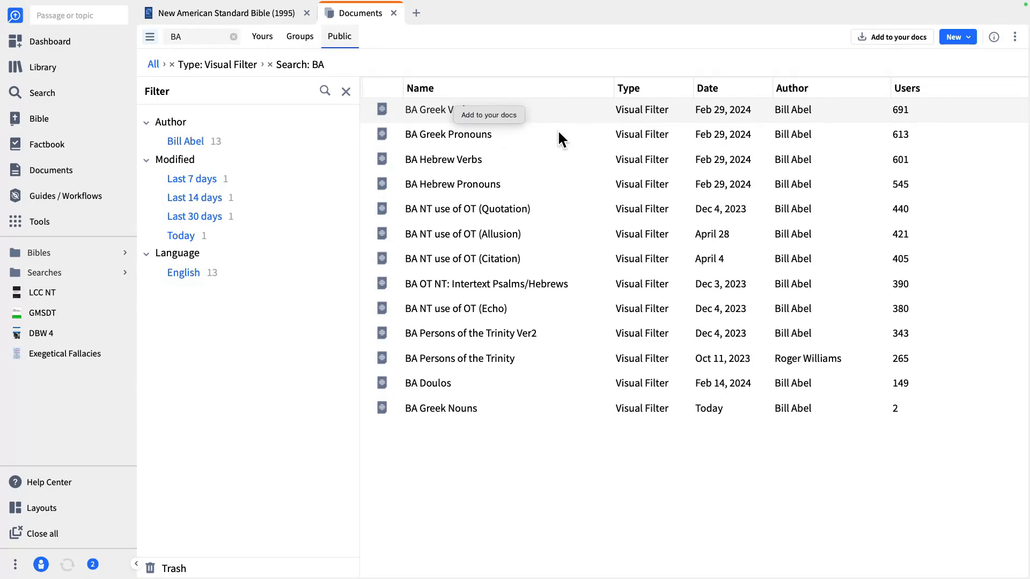
left_click(423, 107)
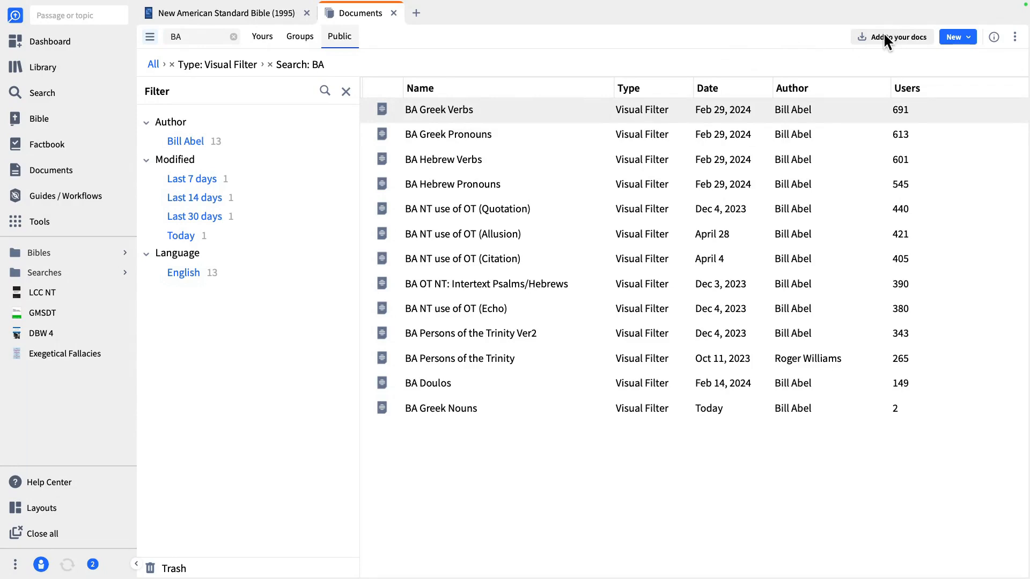
right_click(429, 111)
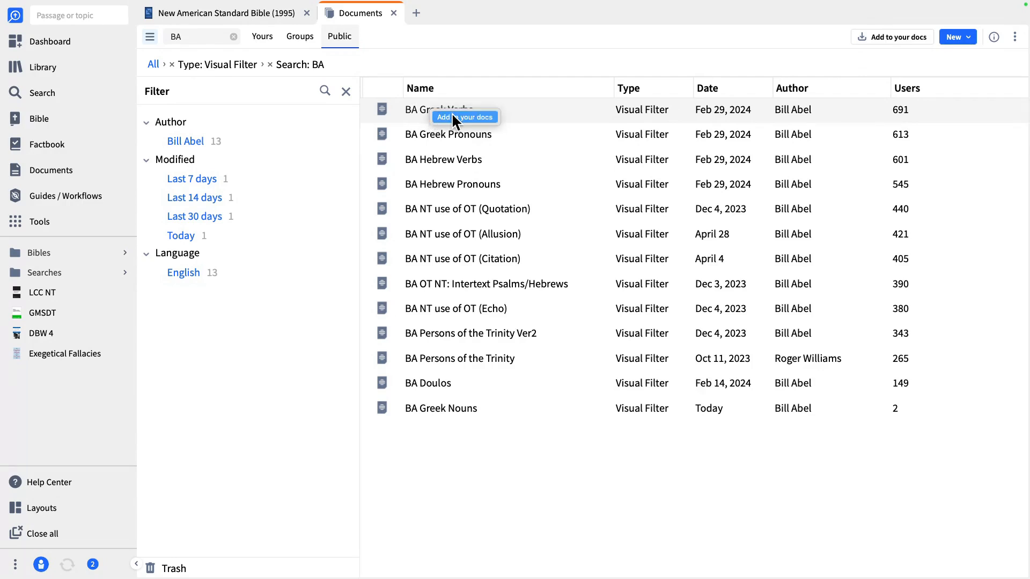
left_click(293, 341)
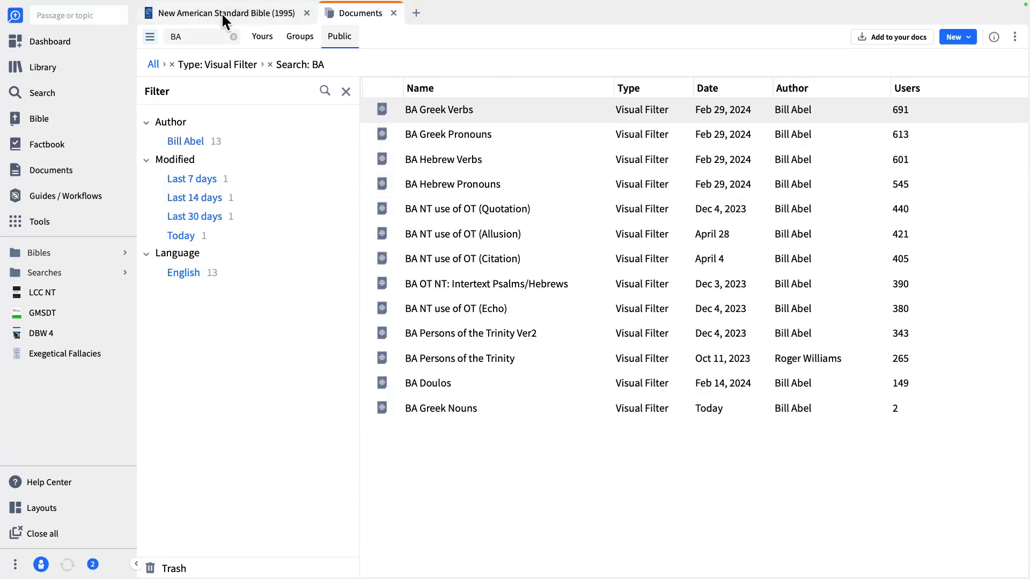
Return to the Bible, switch its visual filters off and on again, and disable WB Son of Man.
left_click(253, 11)
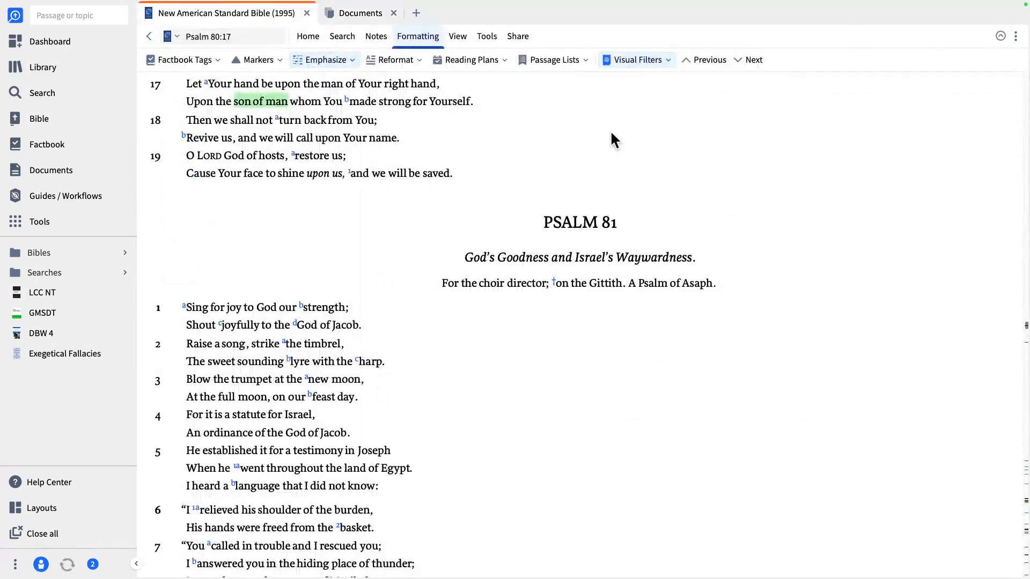
left_click(668, 59)
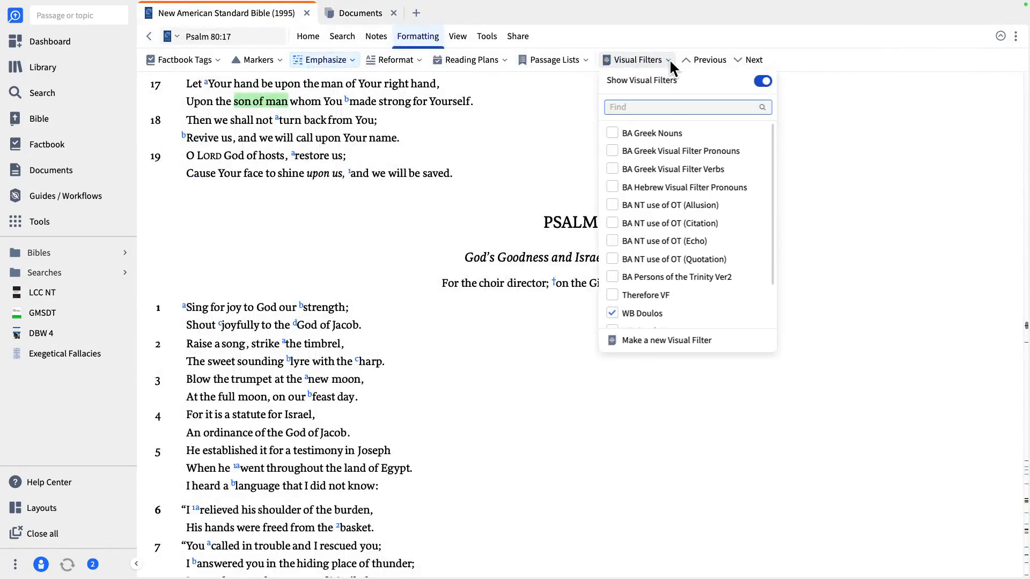
left_click(761, 80)
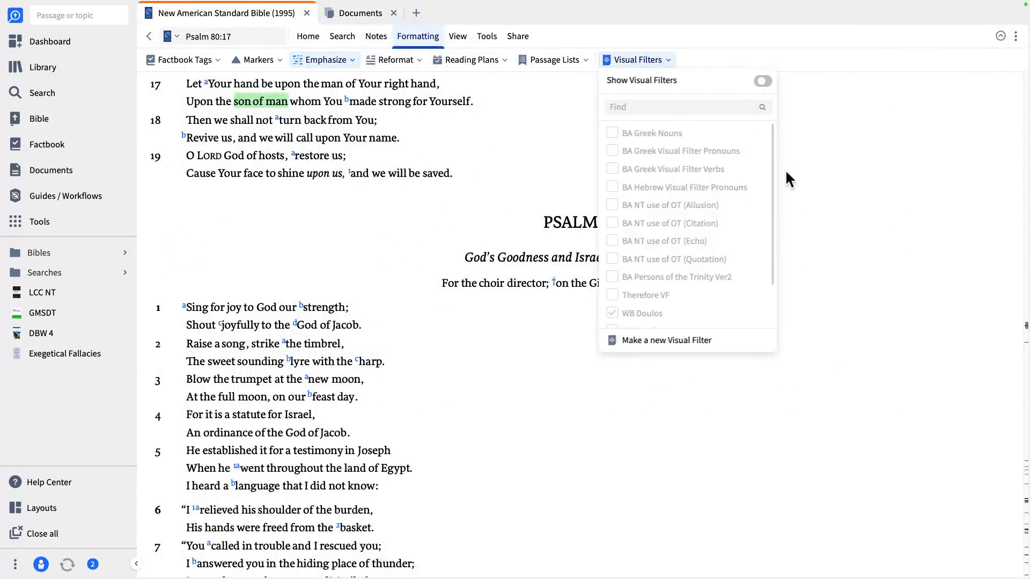
left_click(759, 81)
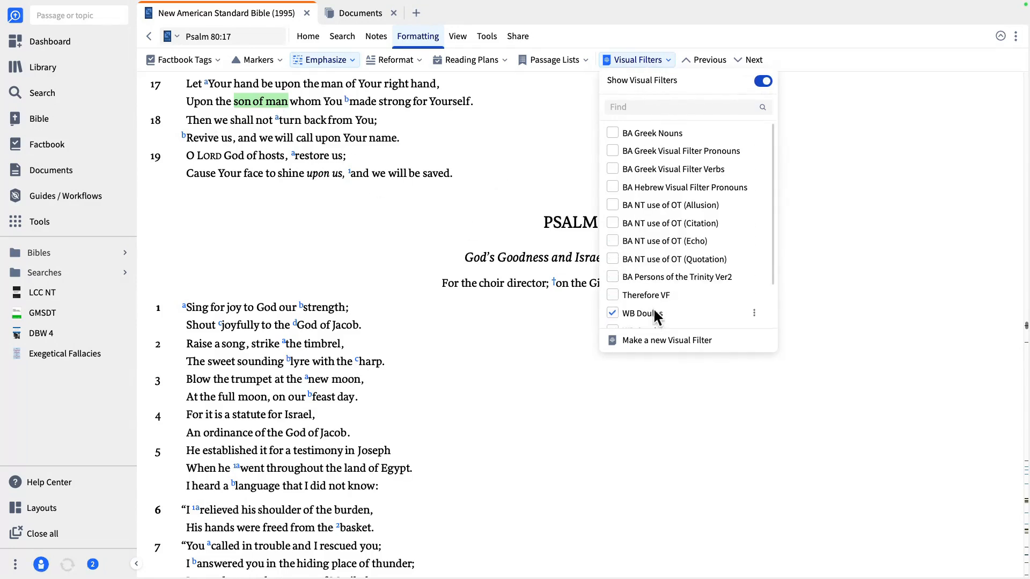
scroll(660, 300, "down", 2)
left_click(612, 317)
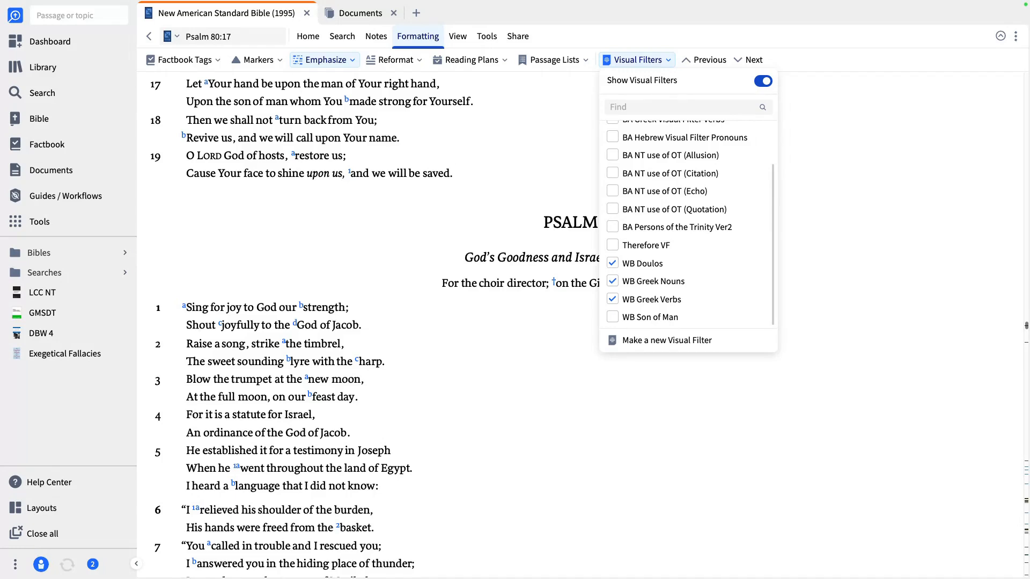
left_click(341, 36)
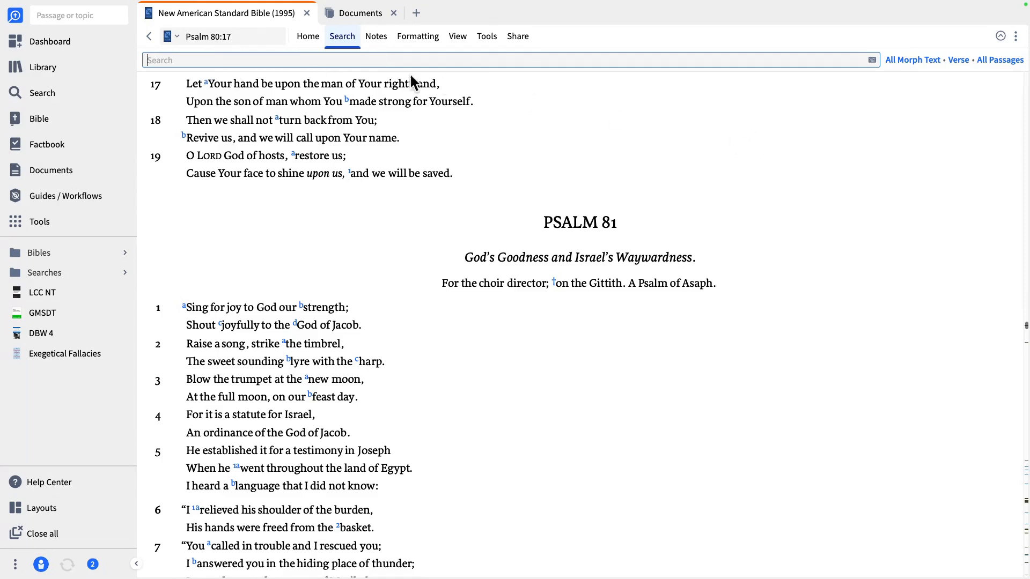
left_click(308, 37)
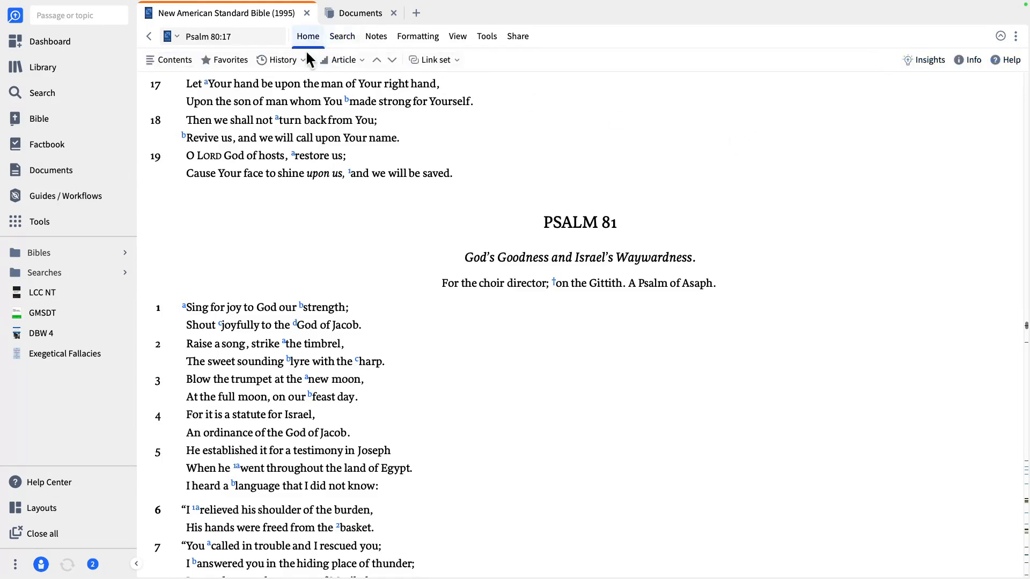
left_click(341, 37)
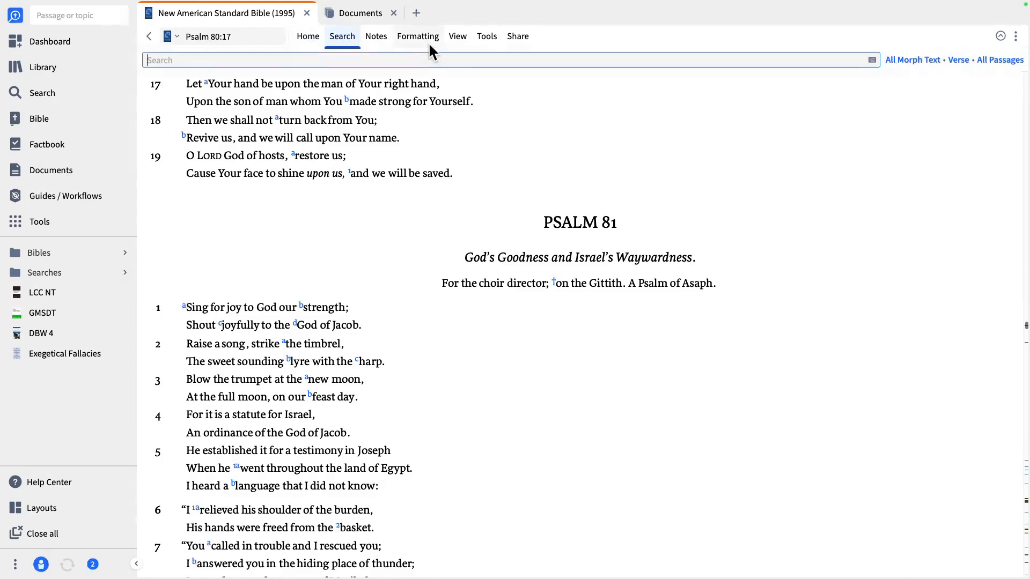
Go to Luke 22:31 in the New American Standard Bible to view the noun and verb highlighting.
left_click(265, 36)
type("Luke")
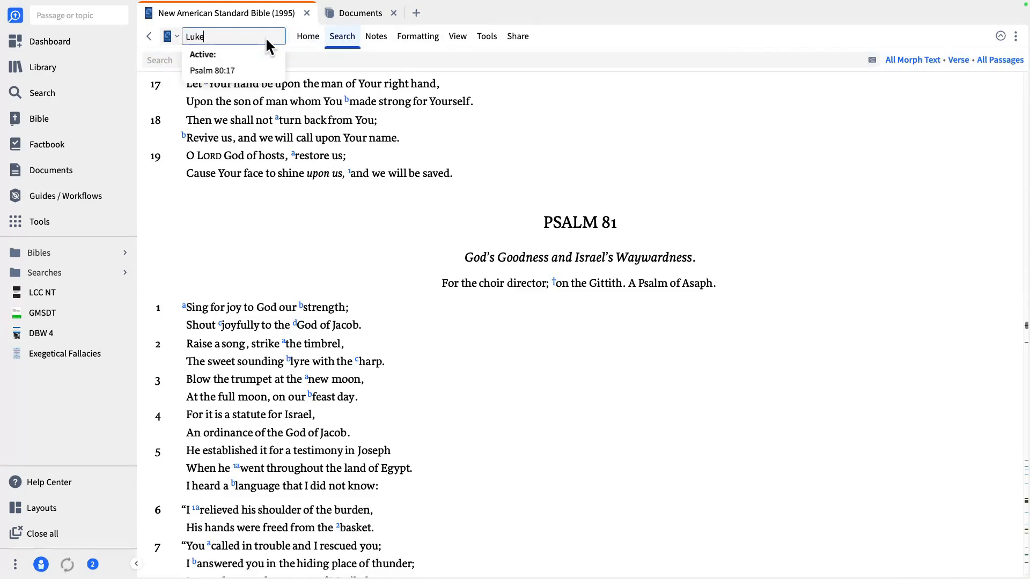
type(" 22:31")
key("Return")
left_click(253, 59)
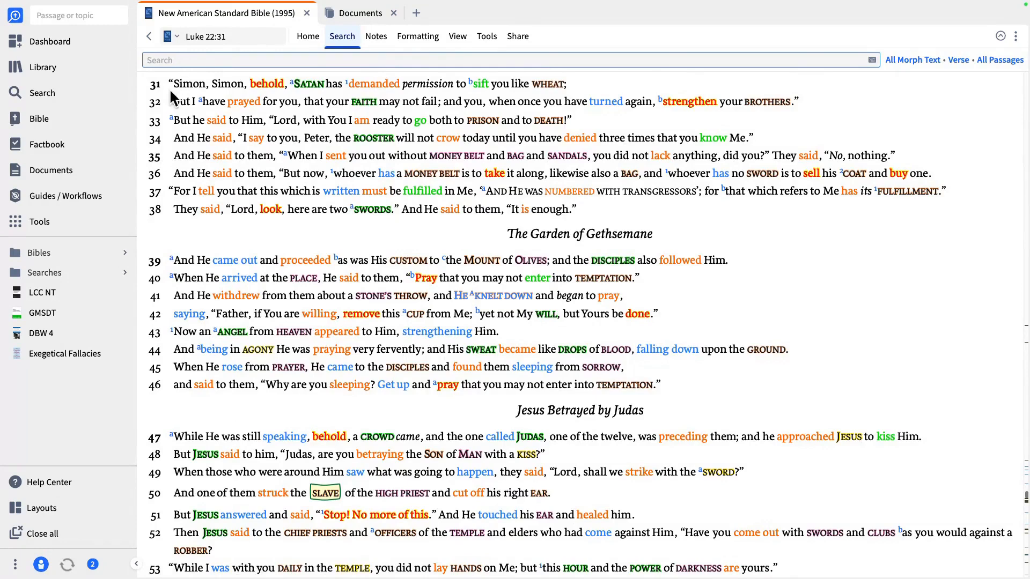
left_click(190, 59)
Close the documents list beside the Bible and switch to the "Before We Go..." slide in the presentation.
left_click(351, 14)
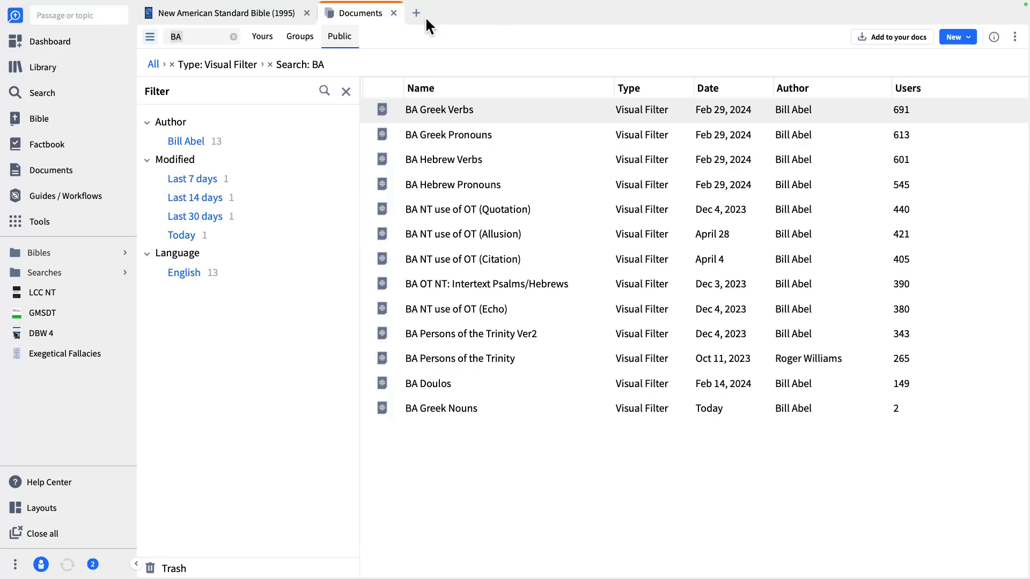
left_click(400, 18)
left_click(394, 13)
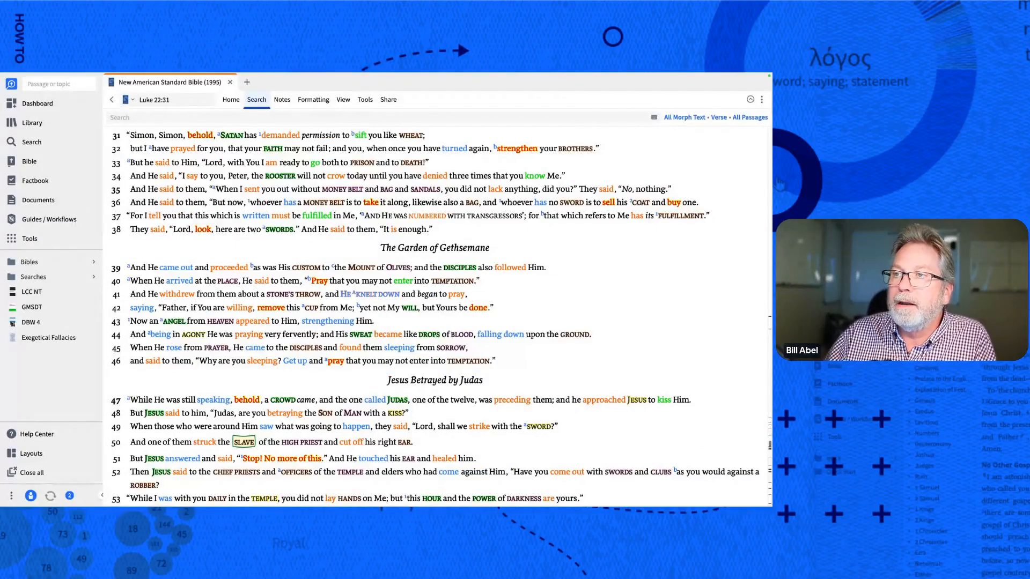
key("super+Tab")
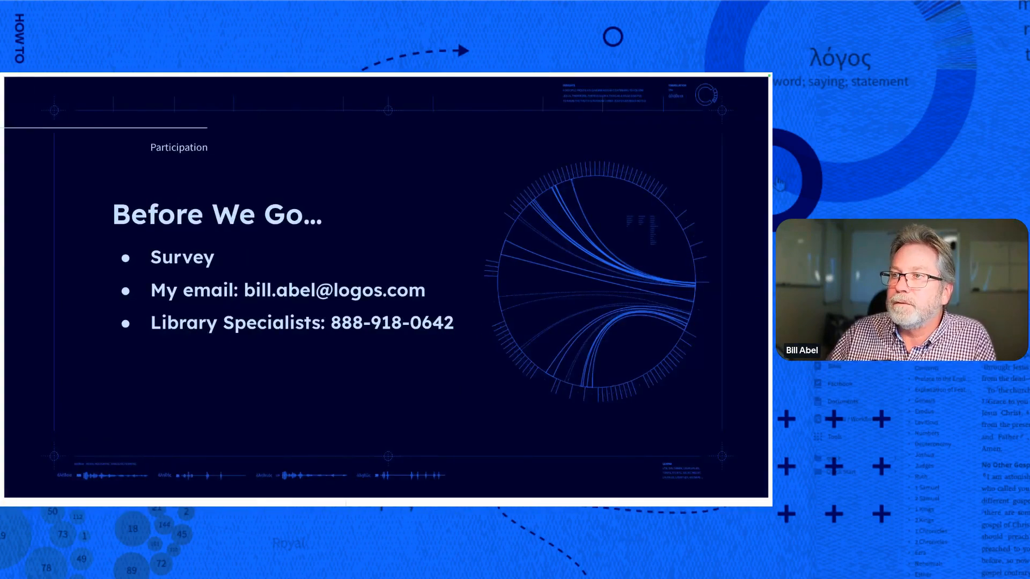